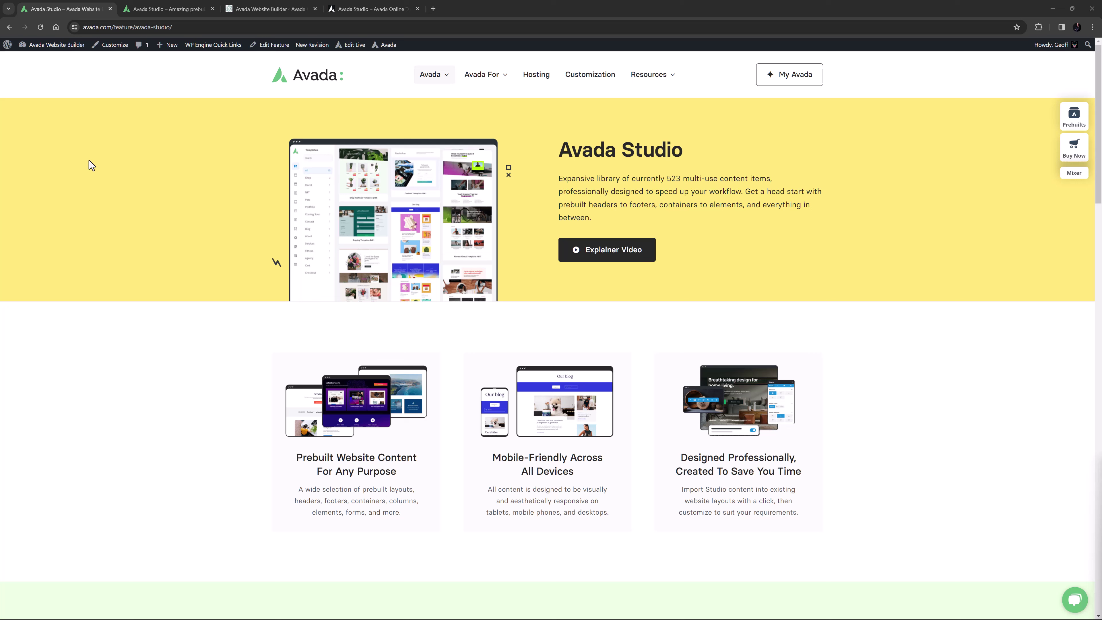
Switch to the avada.studio tab showing its Templates library of 42 templates.
{"action": "left_click", "coordinate": [143, 8]}
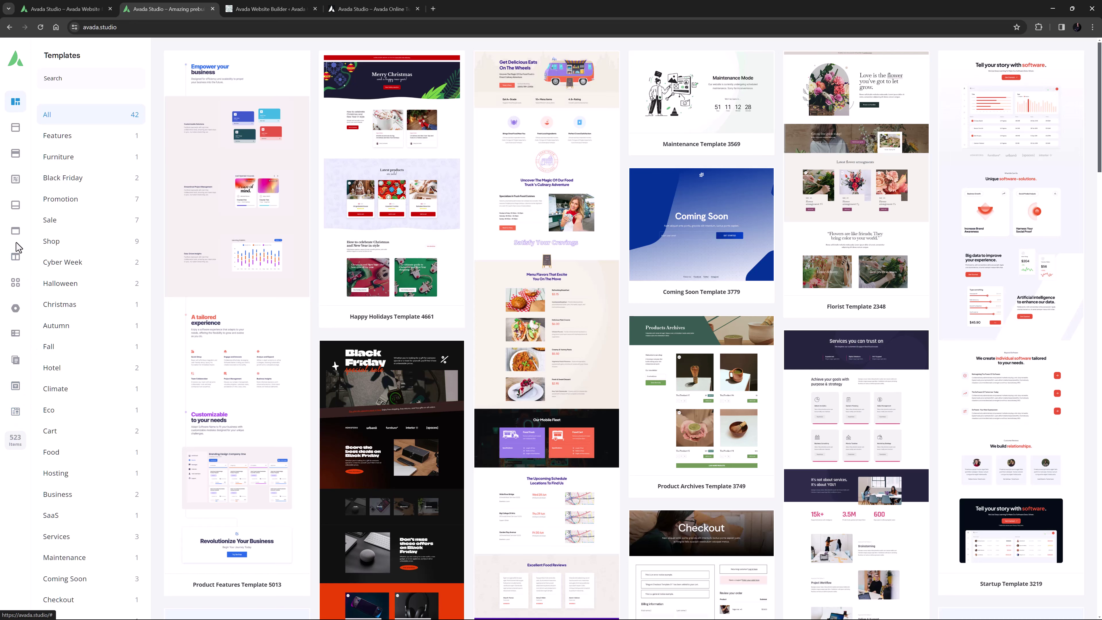
Filter the Containers library to Information and preview Design Container 630.
{"action": "left_click", "coordinate": [12, 230]}
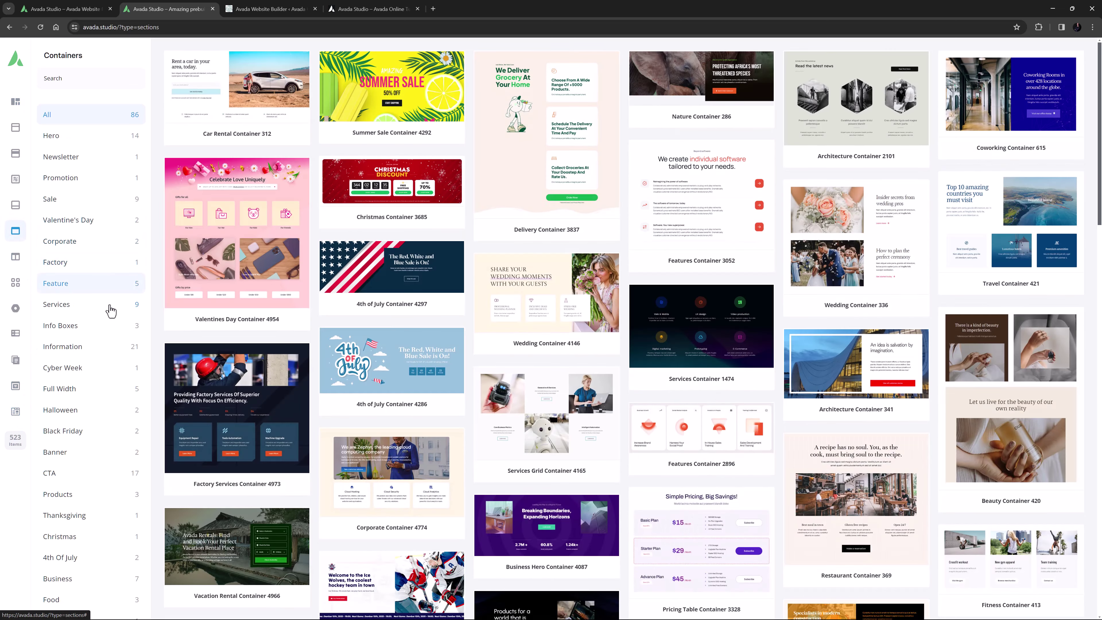
{"action": "left_click", "coordinate": [109, 348]}
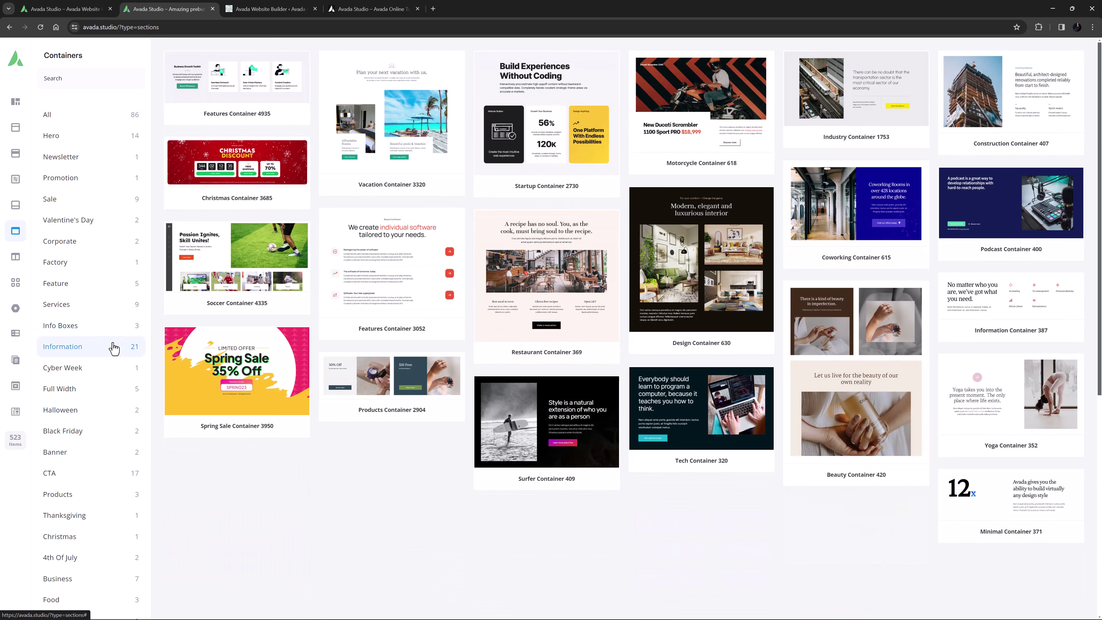
{"action": "left_click", "coordinate": [706, 252]}
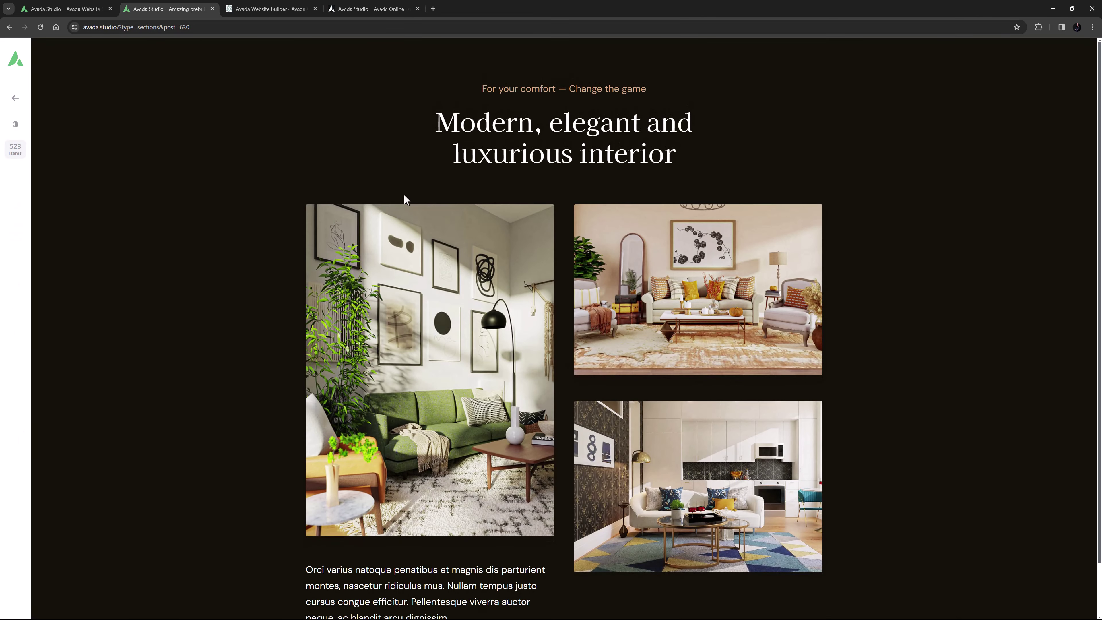
Toggle the preview's light background on and off, then go back to the Information containers grid.
{"action": "left_click", "coordinate": [14, 125]}
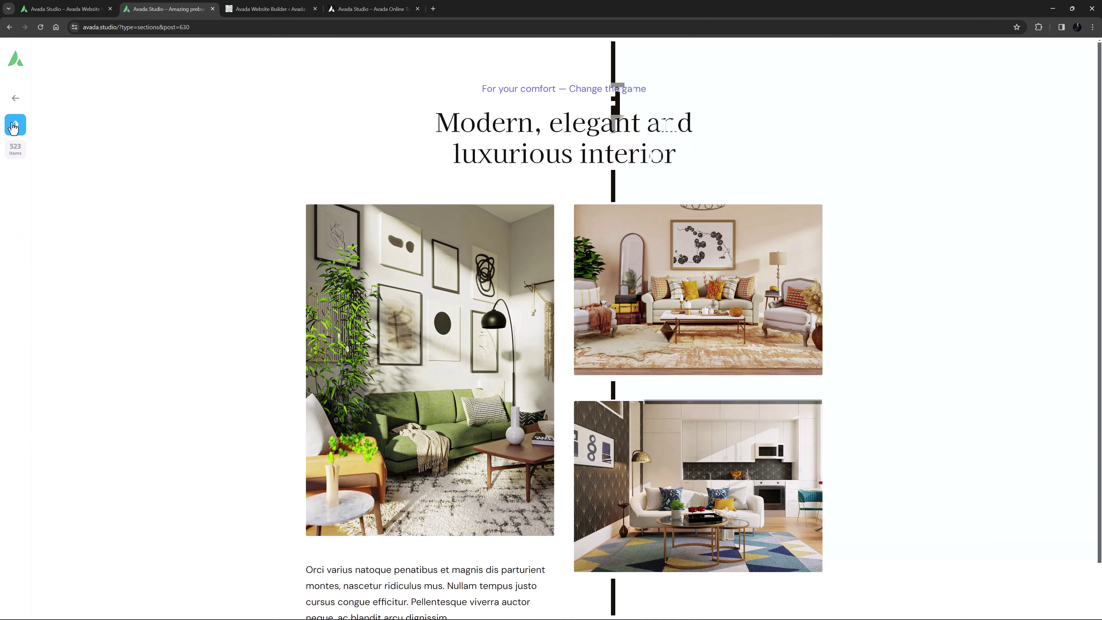
{"action": "left_click", "coordinate": [13, 126]}
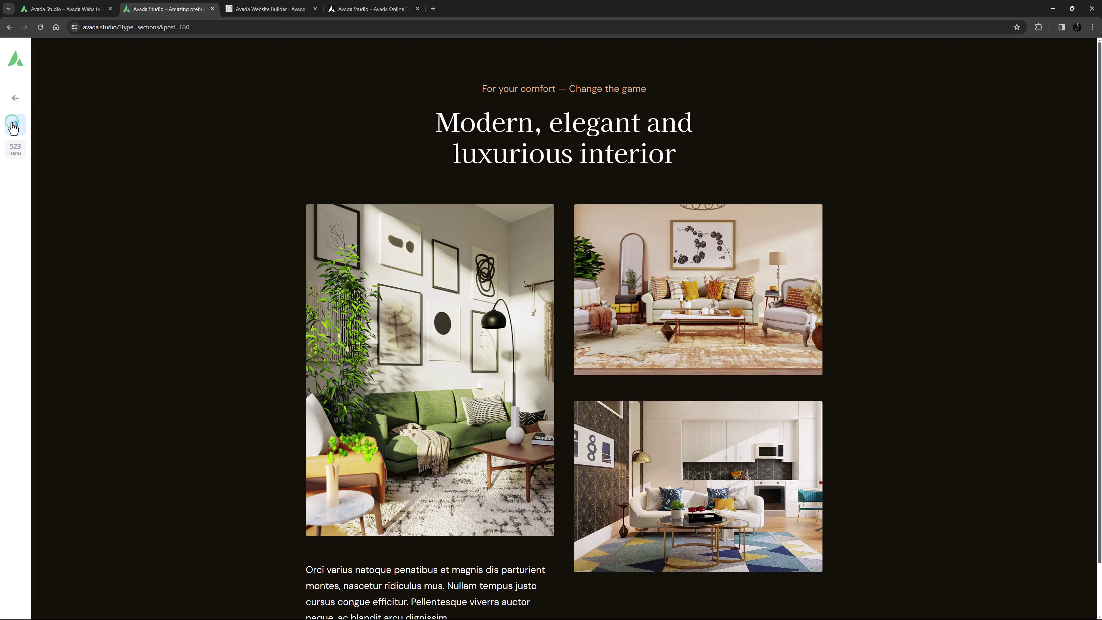
{"action": "left_click", "coordinate": [15, 98]}
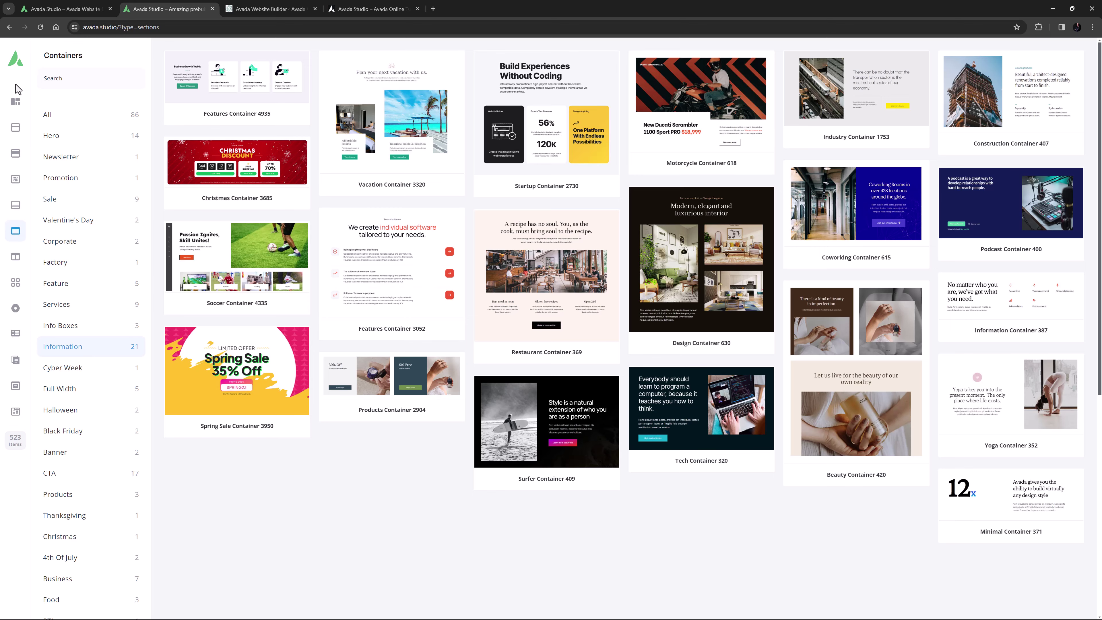
Switch to the Avada Website Builder tab showing the Avada 7.11.5 dashboard.
{"action": "left_click", "coordinate": [243, 9]}
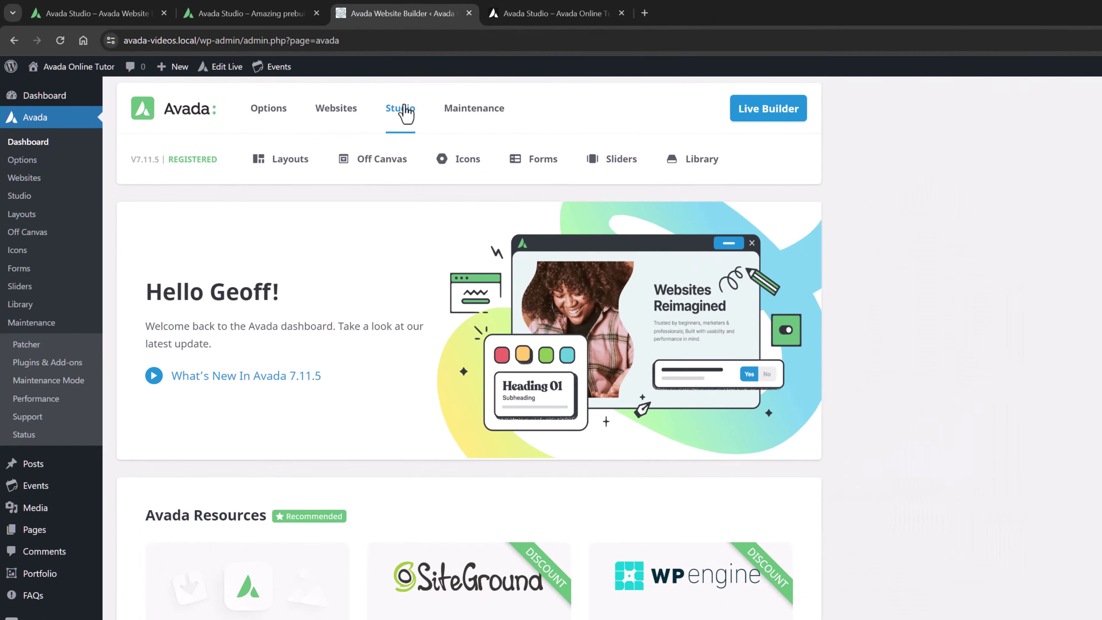
Open Studio in the Avada admin and filter Containers to the Information category's 21 designs.
{"action": "left_click", "coordinate": [532, 143]}
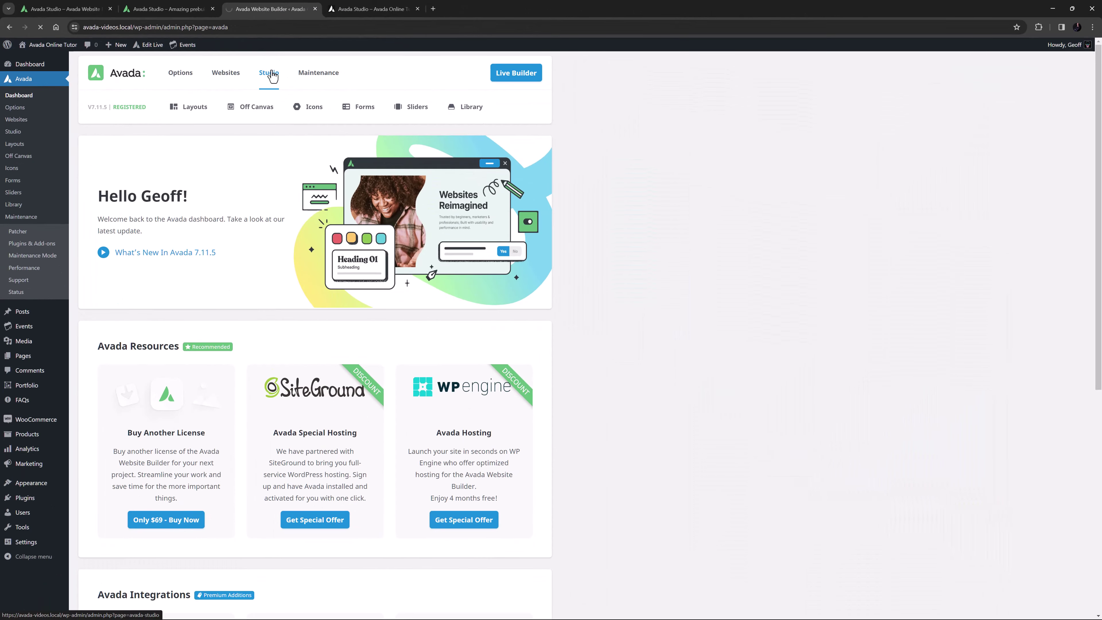
{"action": "scroll", "coordinate": [712, 253], "scroll_direction": "down", "scroll_amount": 3}
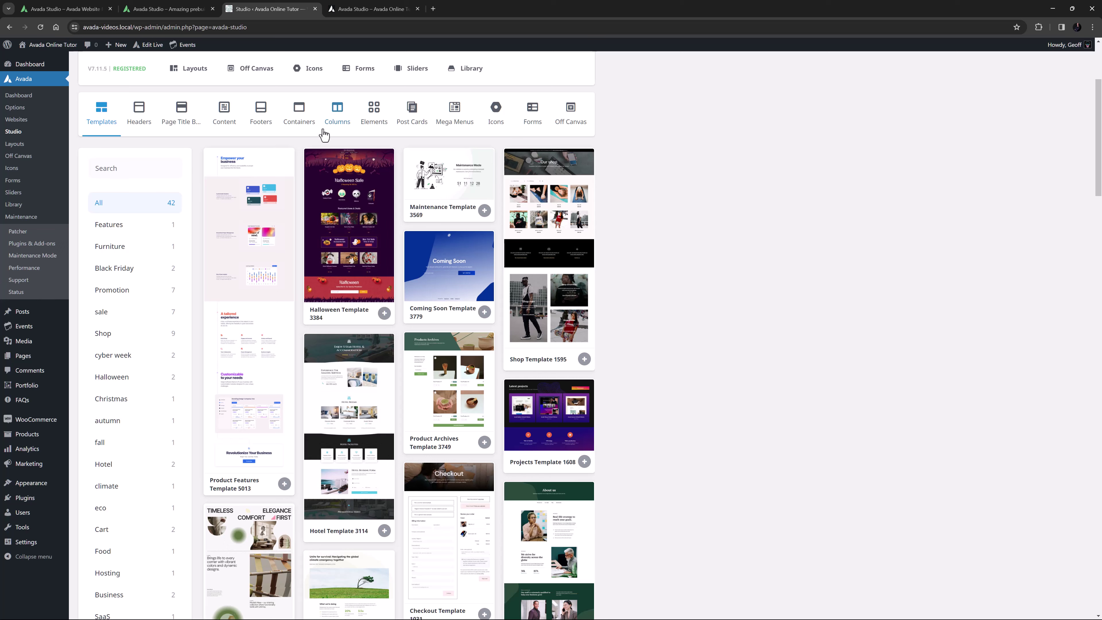
{"action": "left_click", "coordinate": [300, 115]}
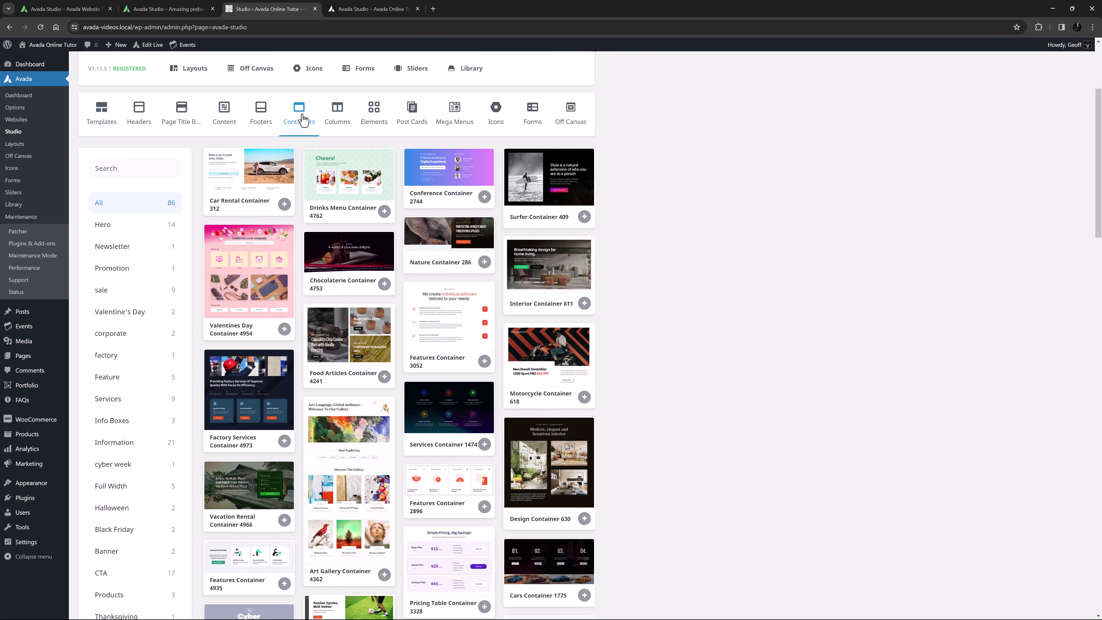
{"action": "left_click", "coordinate": [138, 444]}
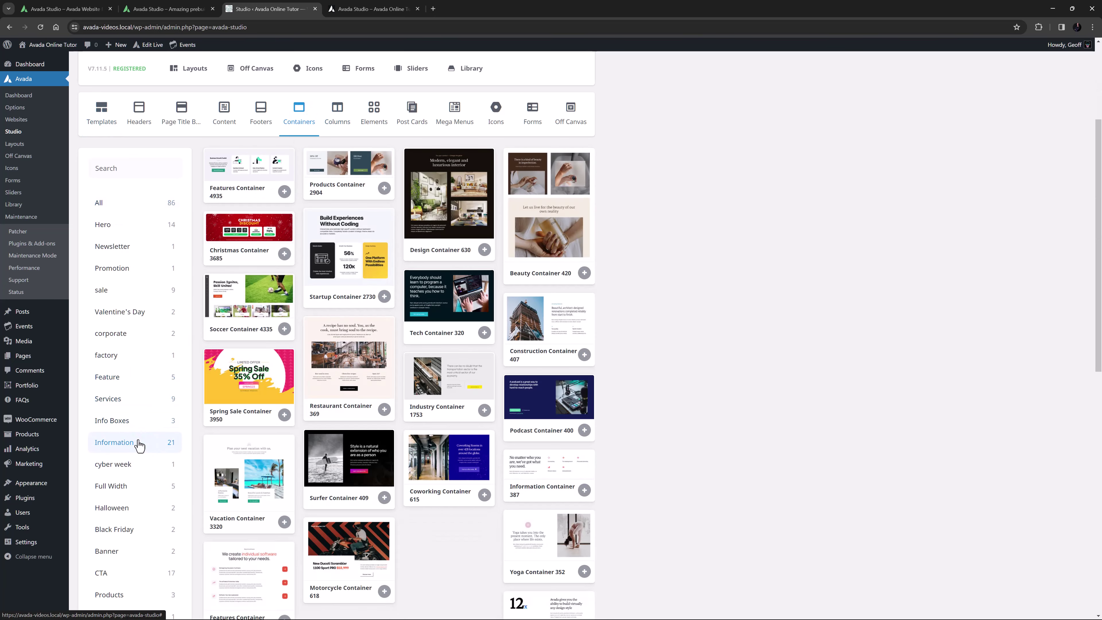
Preview Design Container 630 with local colours and typography, trying Invert, then setting Colors back to Normal.
{"action": "left_click", "coordinate": [444, 215]}
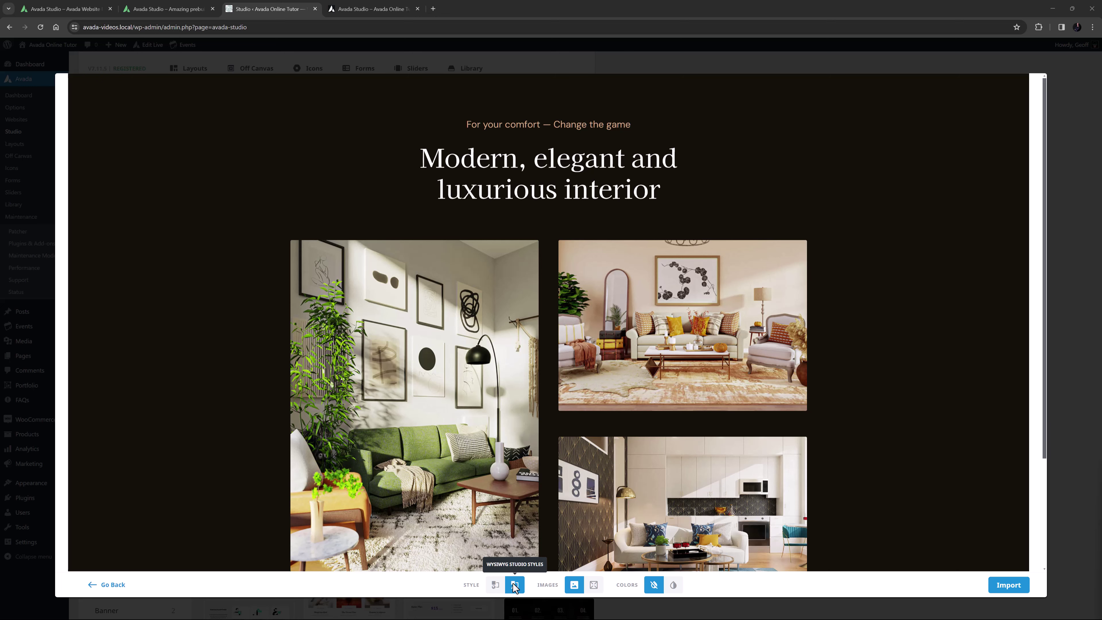
{"action": "left_click", "coordinate": [495, 585]}
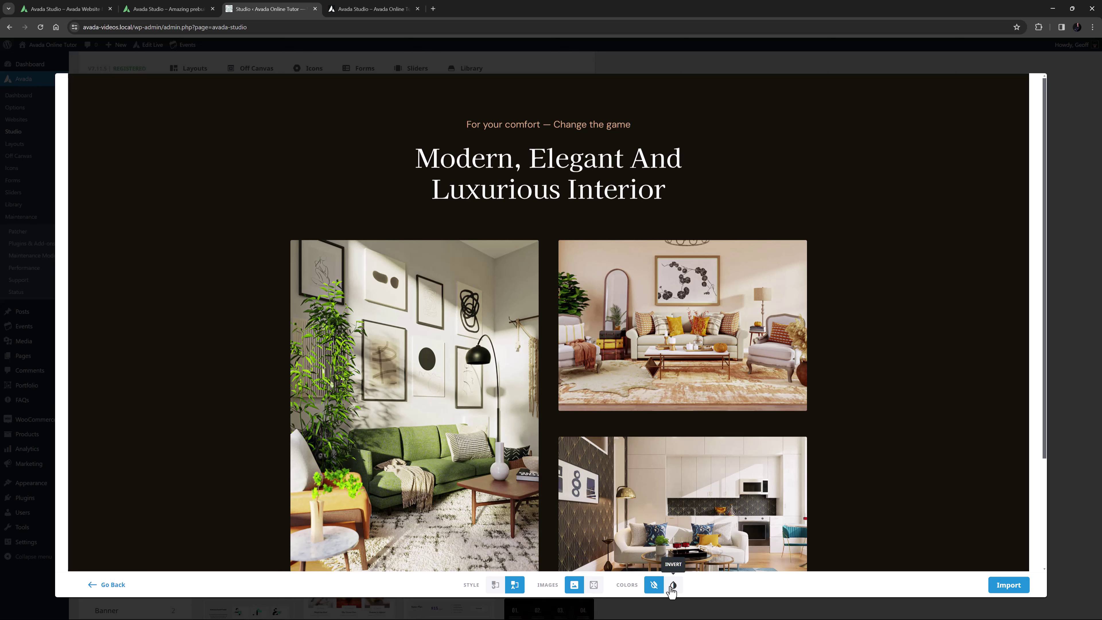
{"action": "left_click", "coordinate": [672, 588]}
{"action": "left_click", "coordinate": [654, 587]}
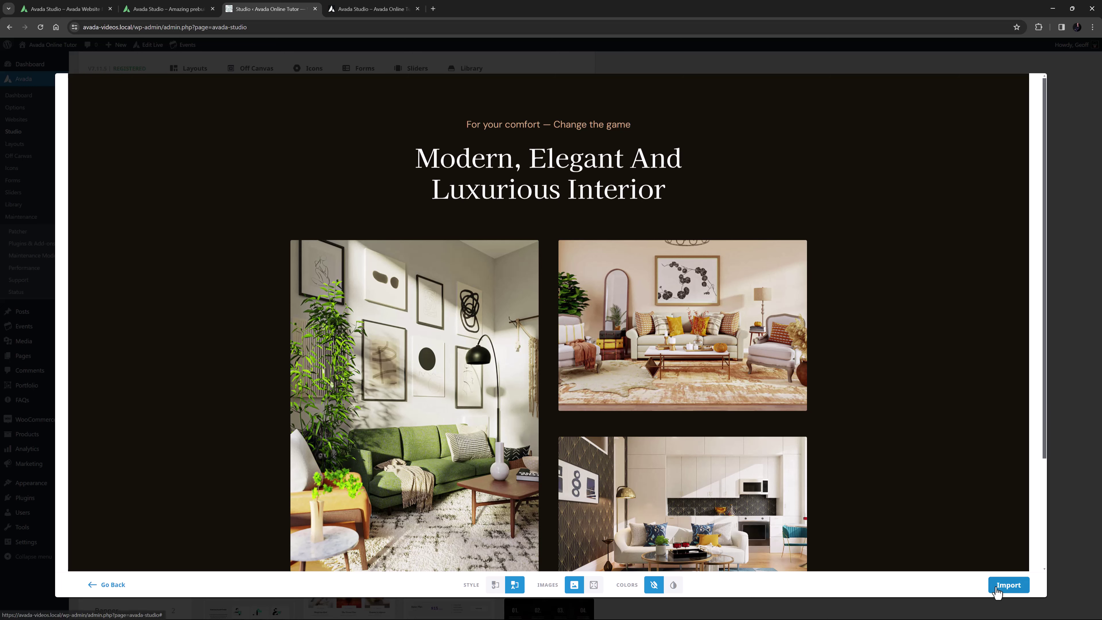
Import Design Container 630 and let the Avada Studio import finish.
{"action": "left_click", "coordinate": [998, 586]}
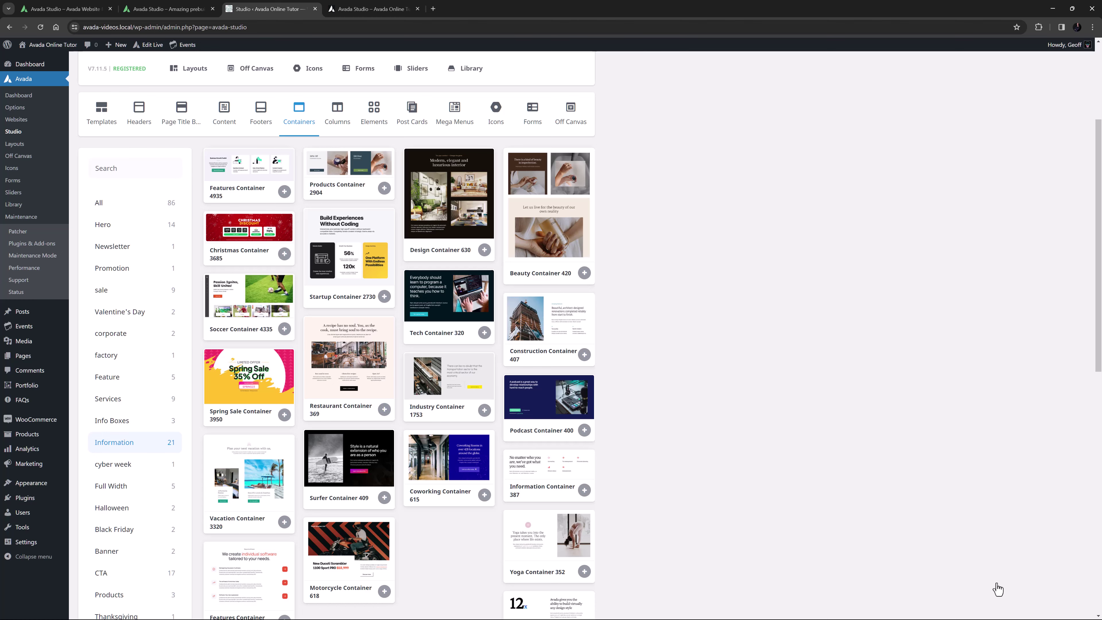
Import Valentine's Day Icon Set 4960 and Sign Up Form 1562.
{"action": "left_click", "coordinate": [502, 112]}
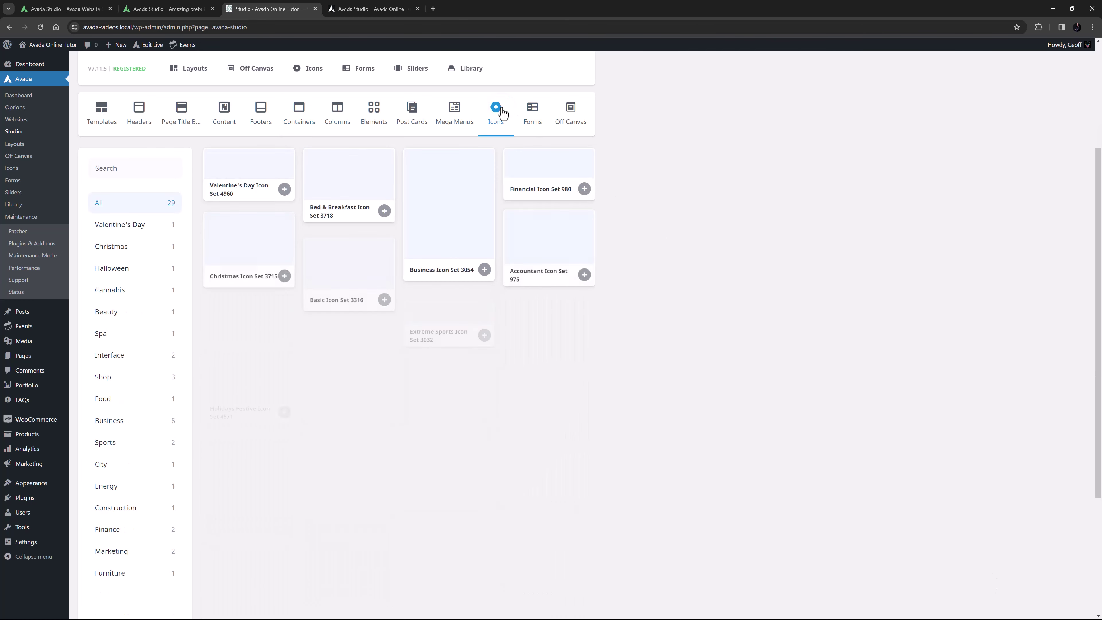
{"action": "left_click", "coordinate": [284, 189]}
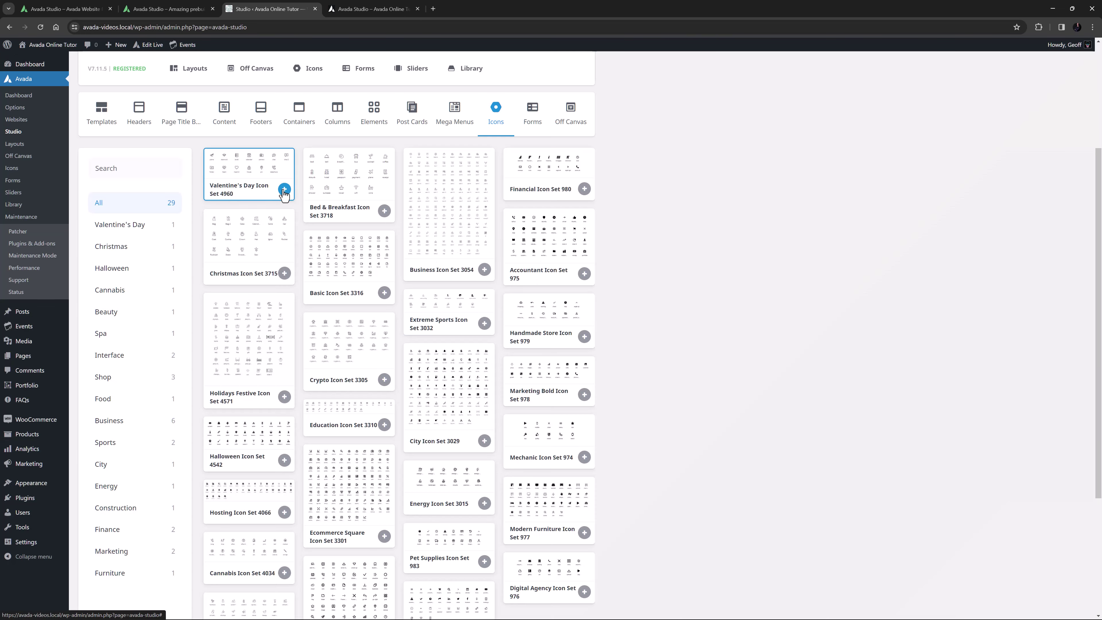
{"action": "left_click", "coordinate": [531, 112]}
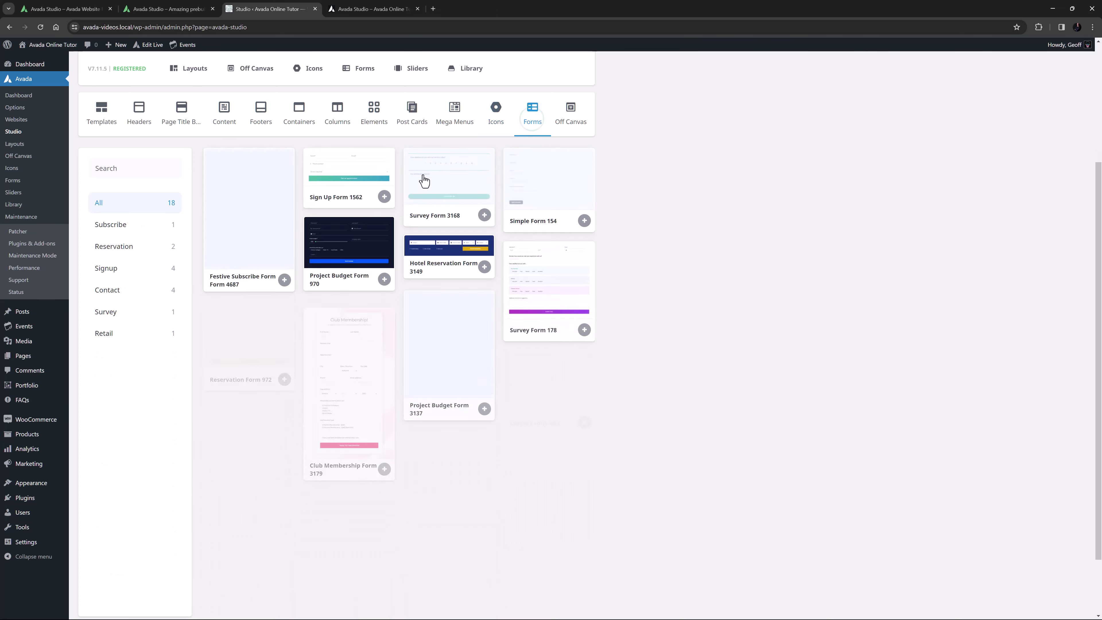
{"action": "left_click", "coordinate": [384, 197]}
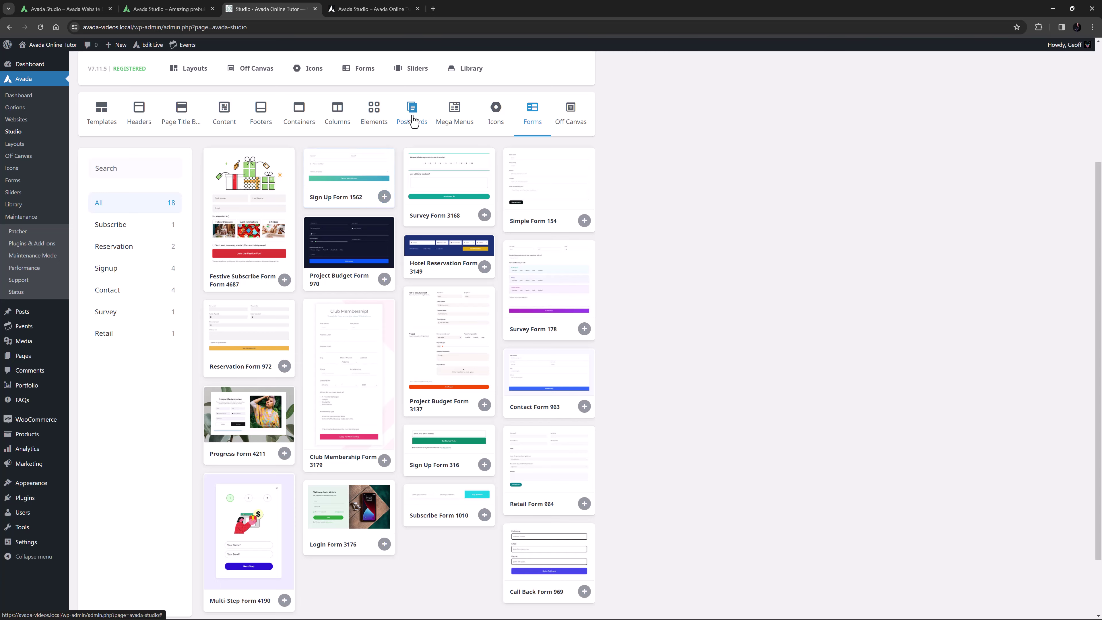
Import Product Post Card 4907 and Features Mega Menu 4862.
{"action": "left_click", "coordinate": [412, 114]}
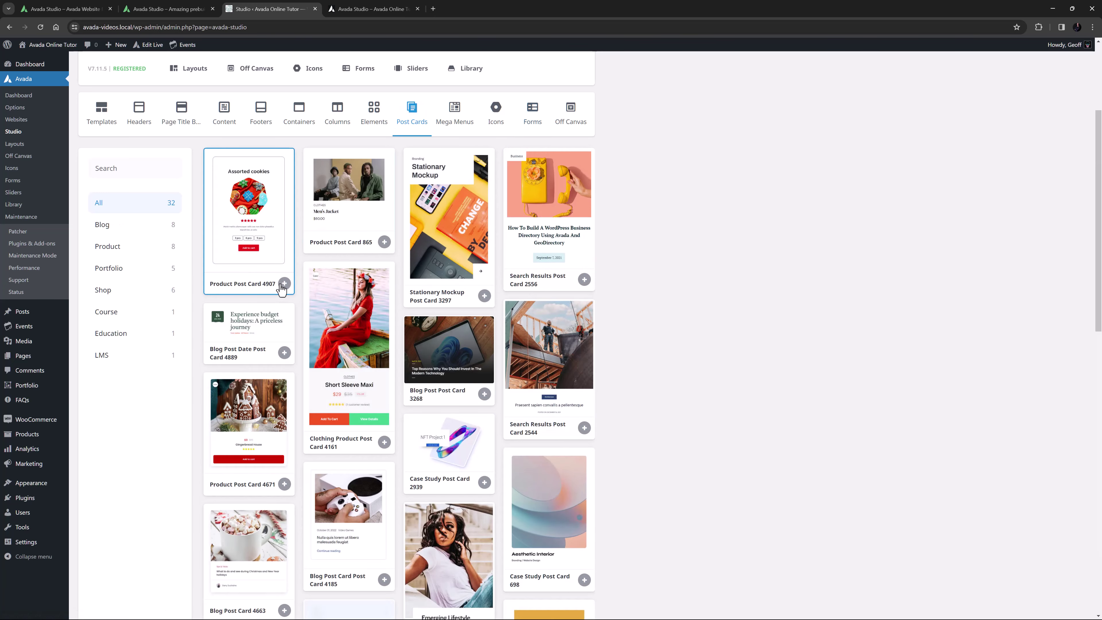
{"action": "left_click", "coordinate": [284, 284]}
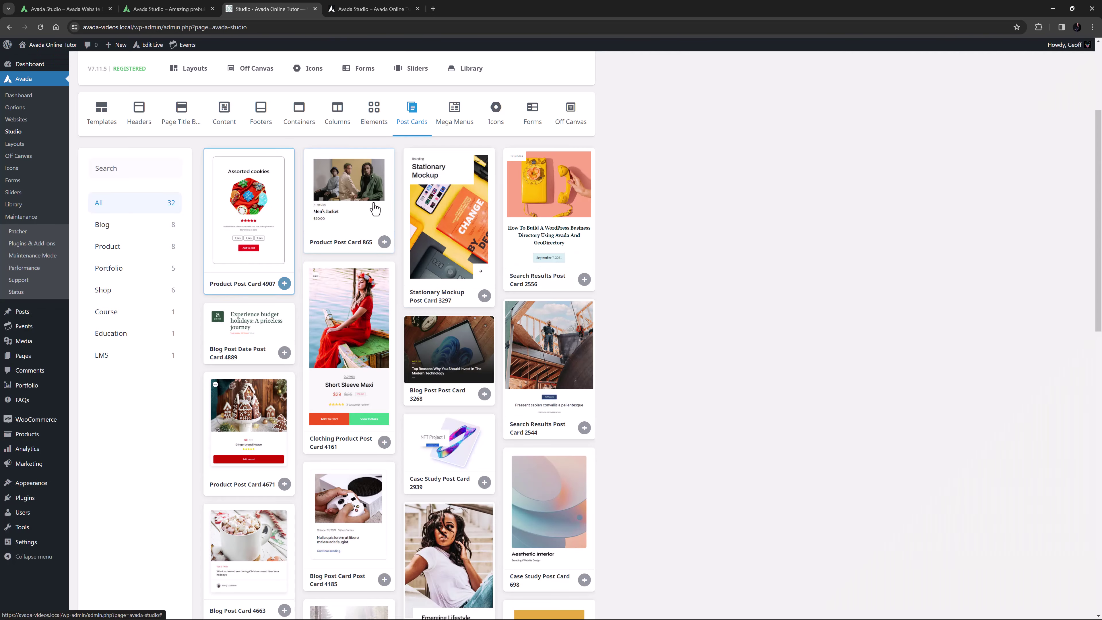
{"action": "left_click", "coordinate": [455, 113]}
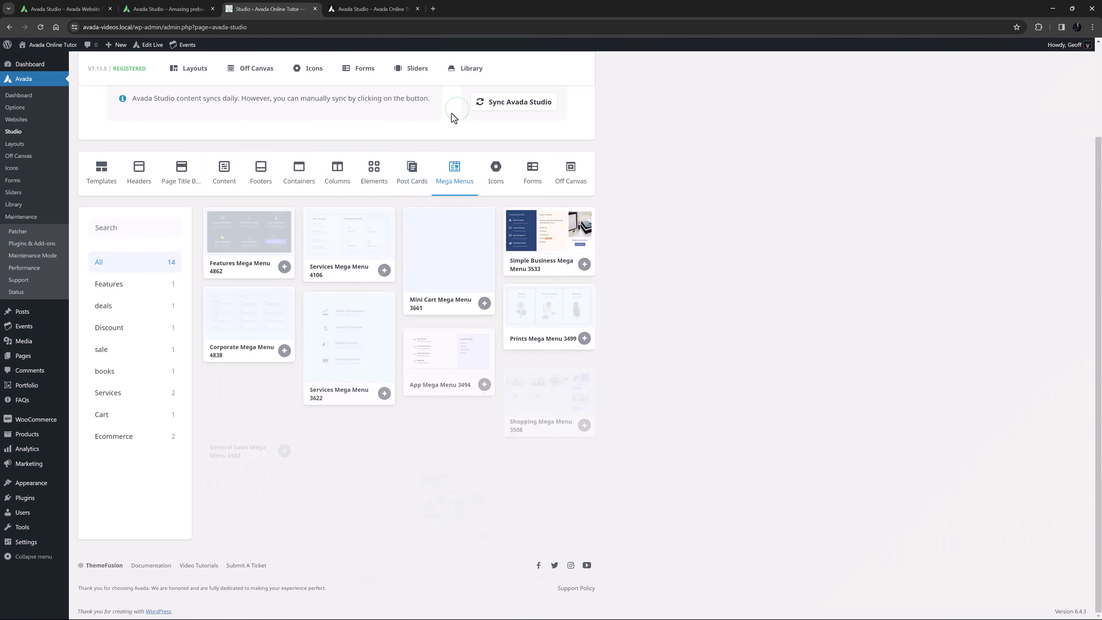
{"action": "left_click", "coordinate": [284, 266]}
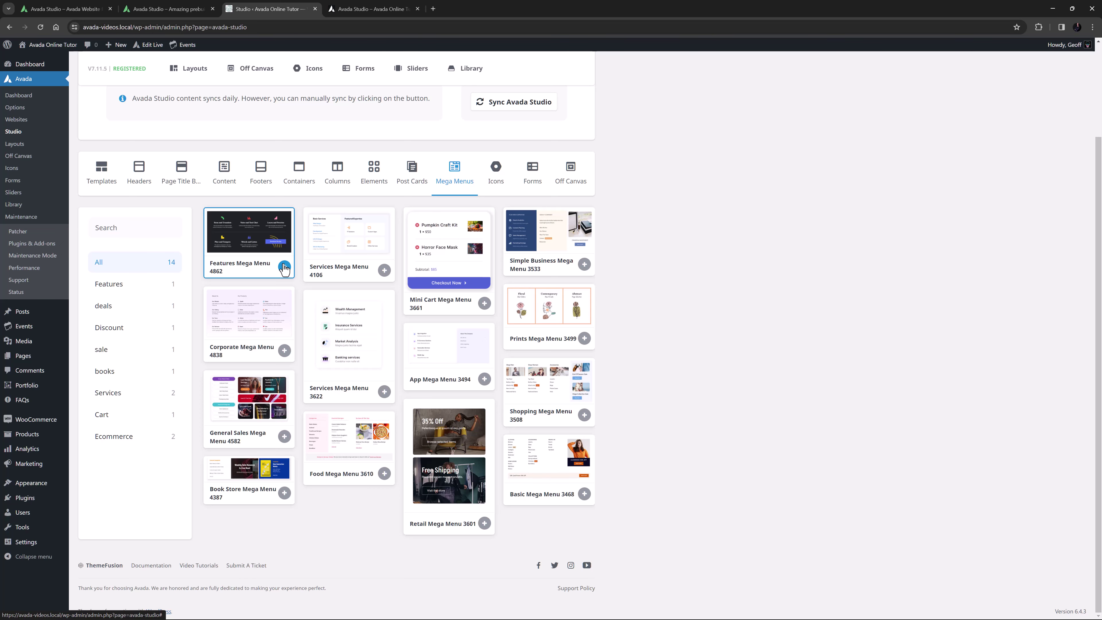
{"action": "scroll", "coordinate": [284, 266], "scroll_direction": "up", "scroll_amount": 3}
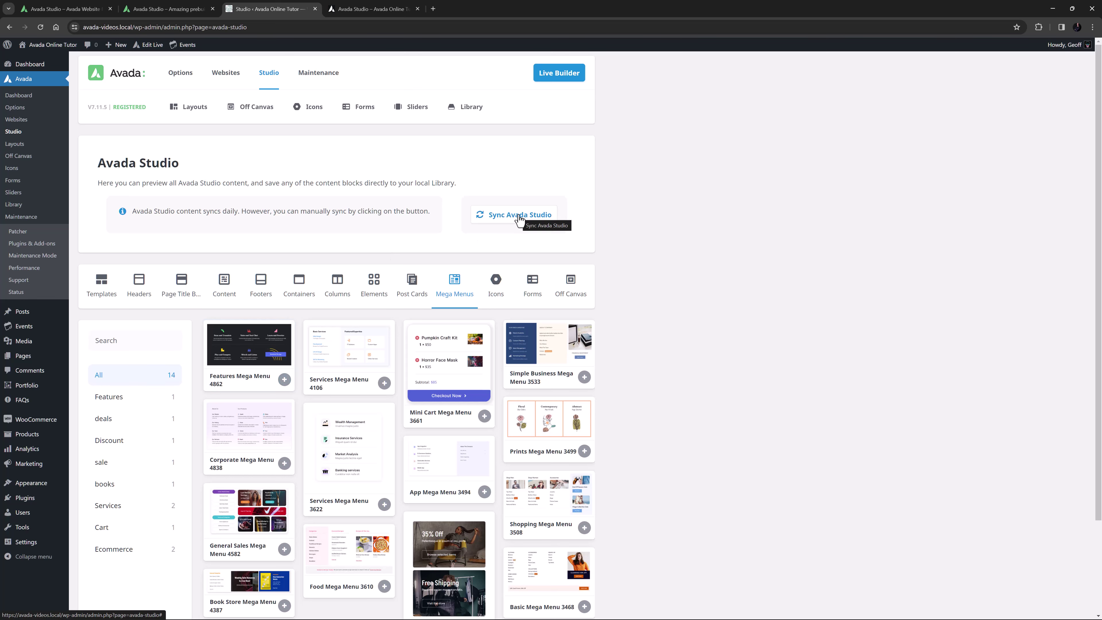
Sync Studio content with the latest library, then switch to the Live Builder tab's blank page.
{"action": "left_click", "coordinate": [520, 218]}
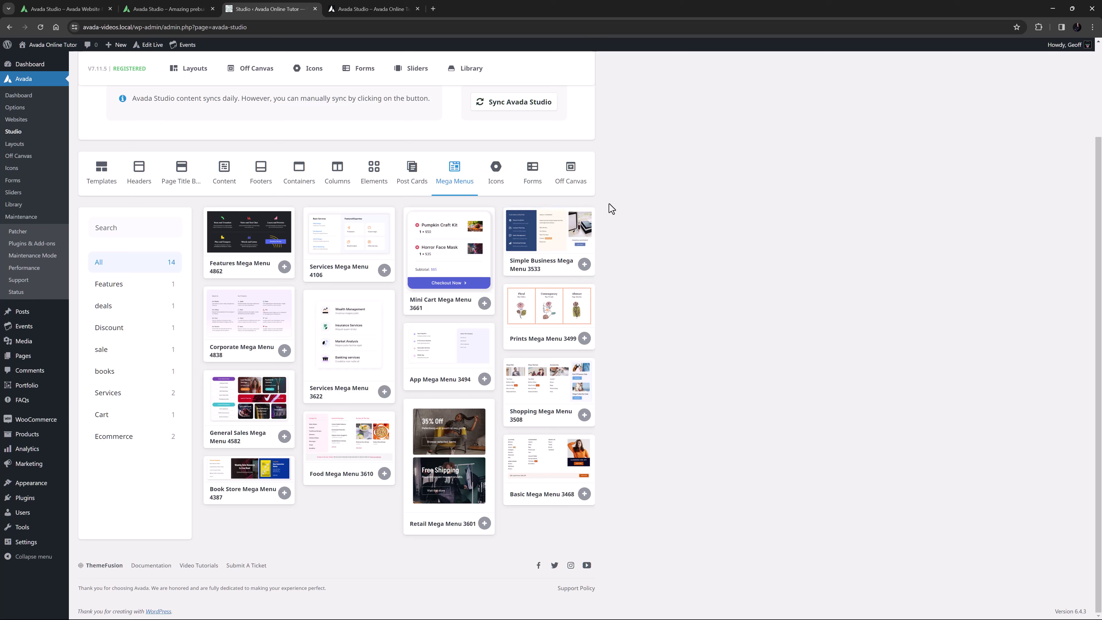
{"action": "left_click", "coordinate": [376, 9]}
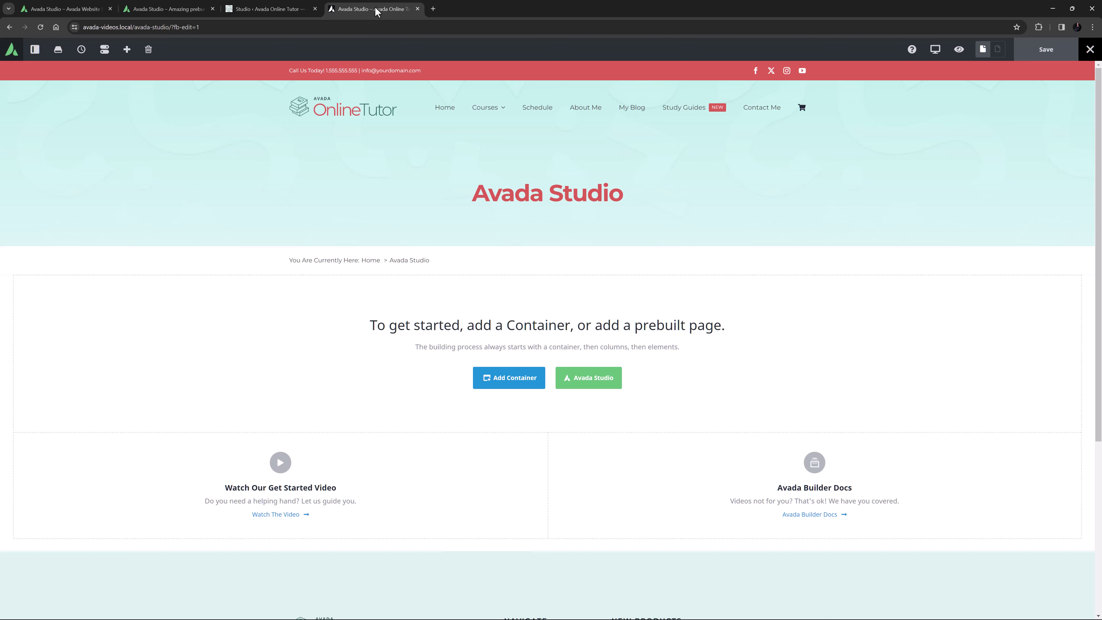
Open the Avada Studio template library, filter to About, and show Import Options for About Us Template 3227.
{"action": "left_click", "coordinate": [589, 382]}
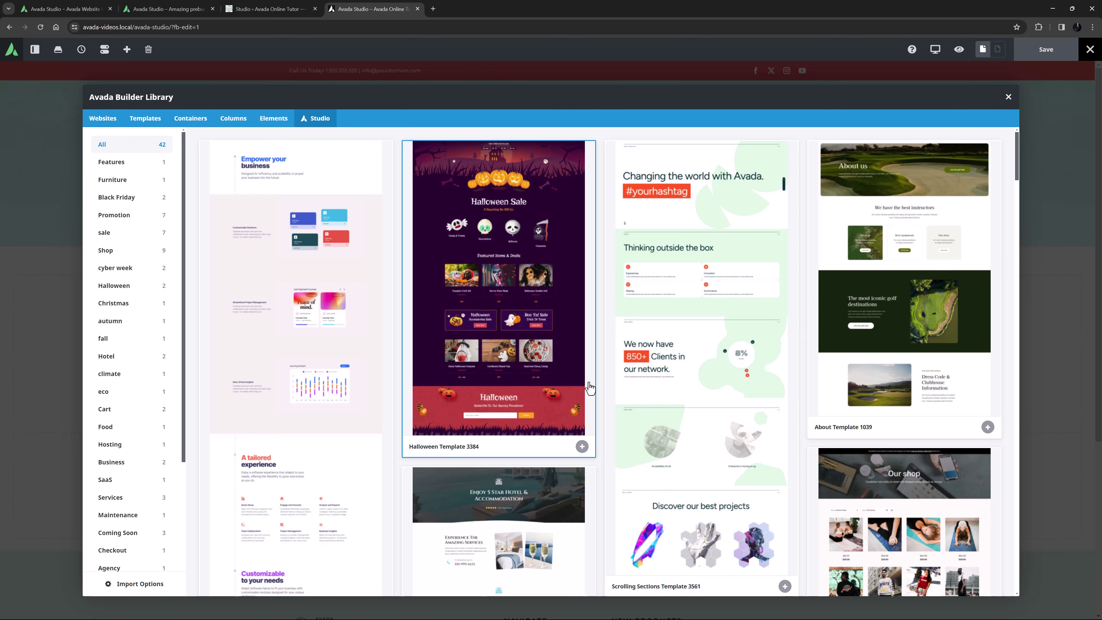
{"action": "scroll", "coordinate": [590, 388], "scroll_direction": "down", "scroll_amount": 10}
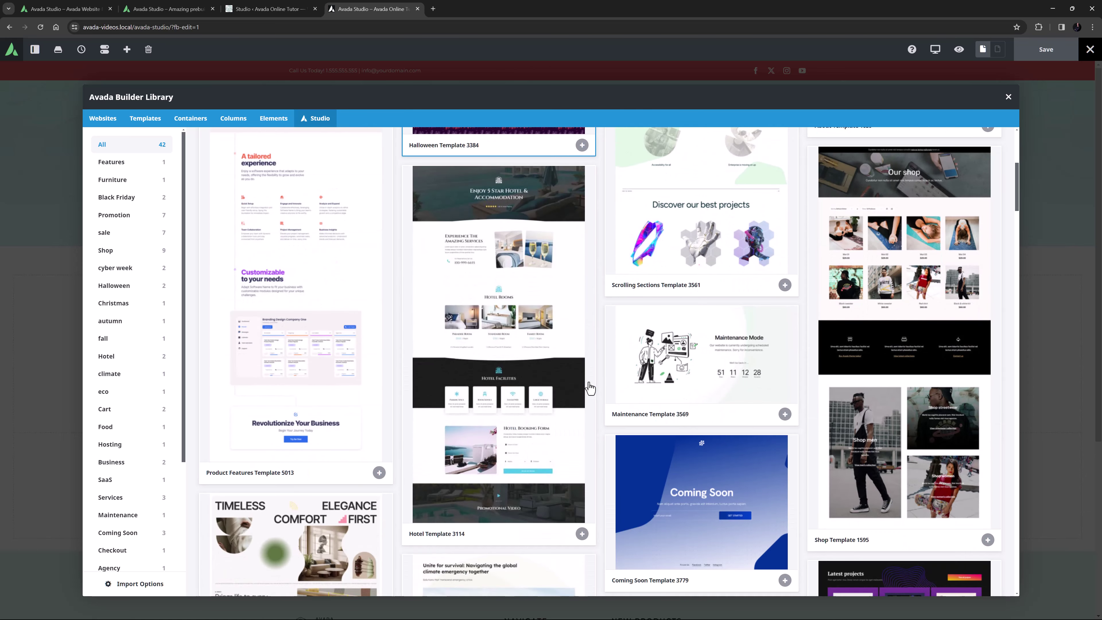
{"action": "scroll", "coordinate": [590, 387], "scroll_direction": "down", "scroll_amount": 5}
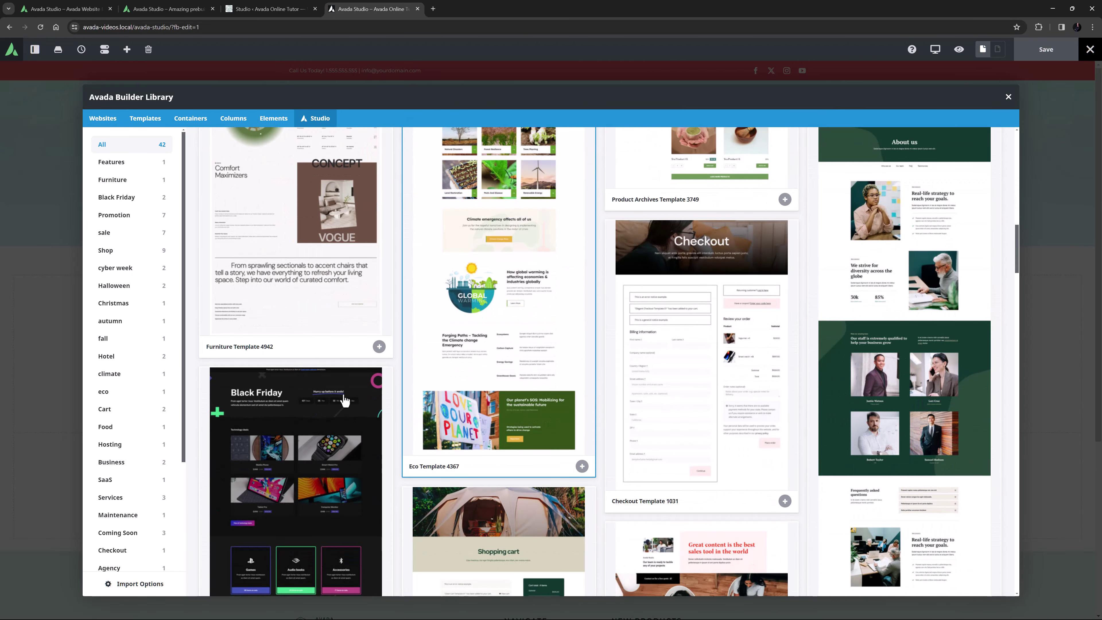
{"action": "scroll", "coordinate": [130, 456], "scroll_direction": "down", "scroll_amount": 4}
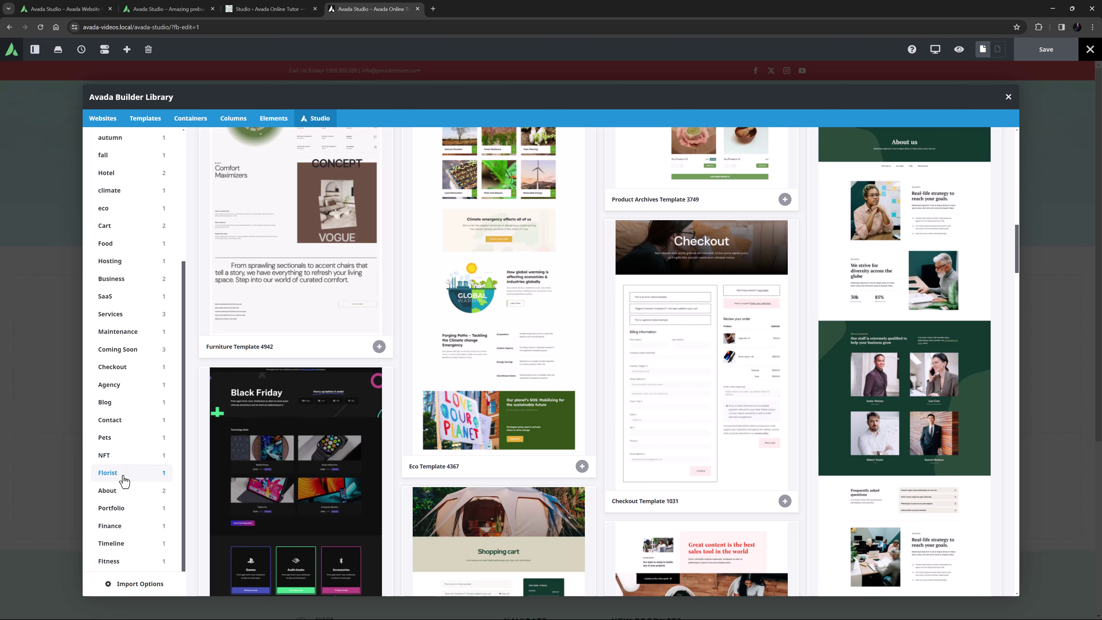
{"action": "left_click", "coordinate": [118, 490]}
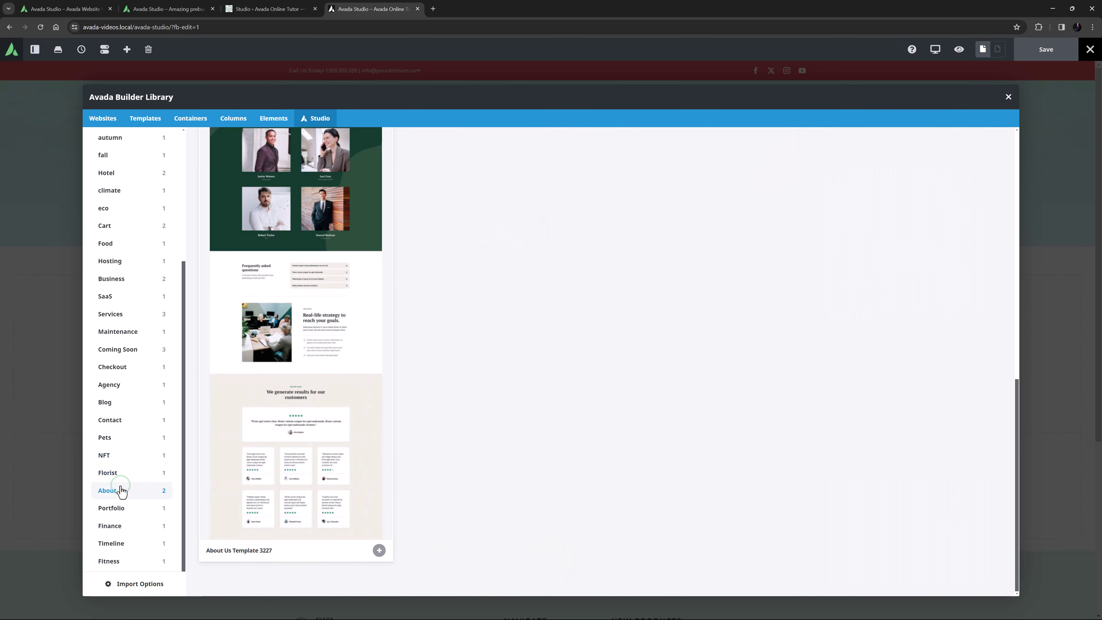
{"action": "left_click", "coordinate": [126, 584]}
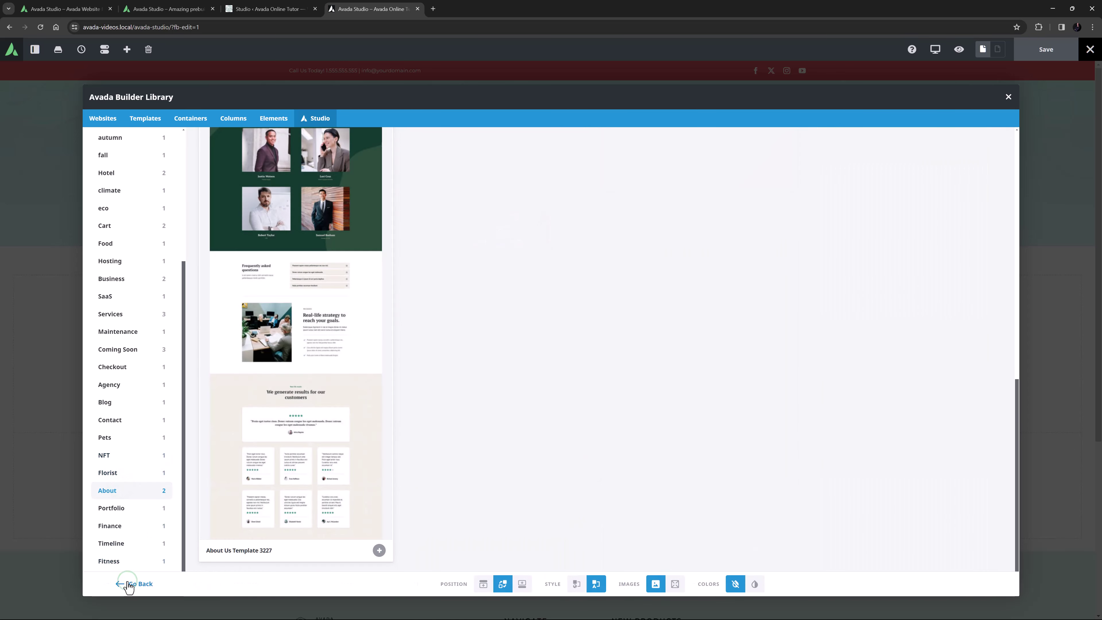
Preview About Us Template 3227, compare Local and WYSIWYG styles, and import it with Studio styling.
{"action": "left_click", "coordinate": [379, 552]}
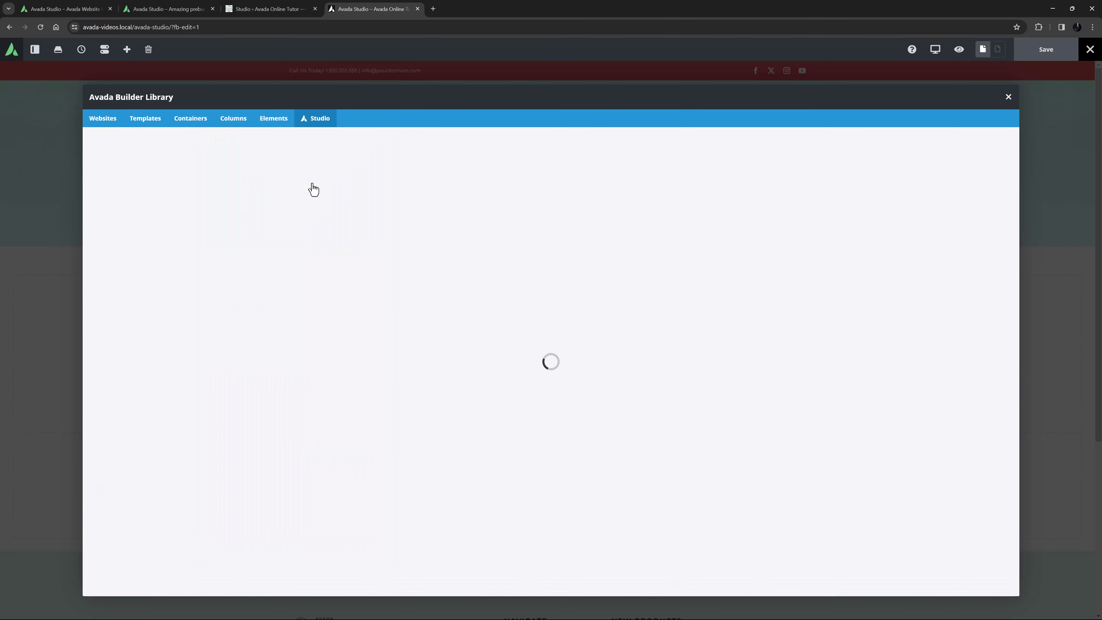
{"action": "scroll", "coordinate": [589, 367], "scroll_direction": "down", "scroll_amount": 5}
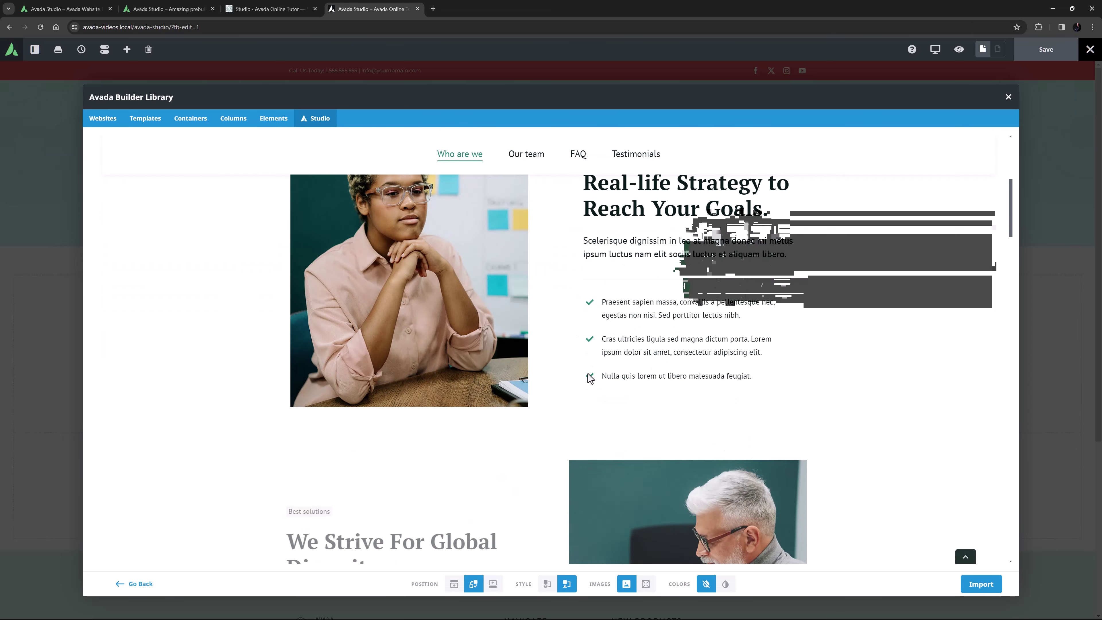
{"action": "scroll", "coordinate": [590, 378], "scroll_direction": "down", "scroll_amount": 10}
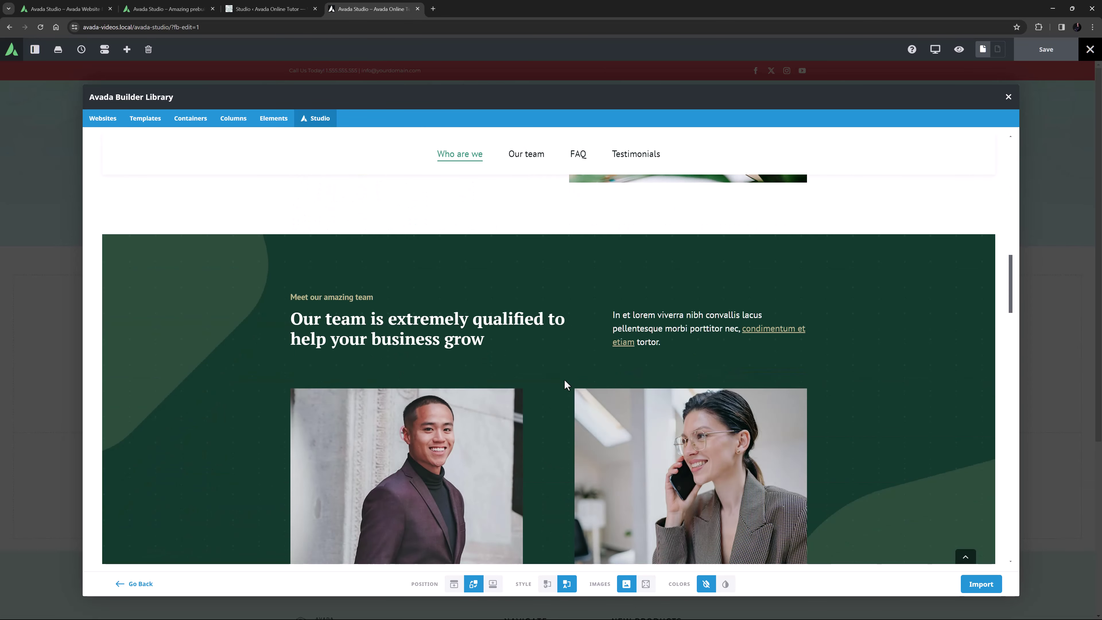
{"action": "scroll", "coordinate": [564, 385], "scroll_direction": "down", "scroll_amount": 5}
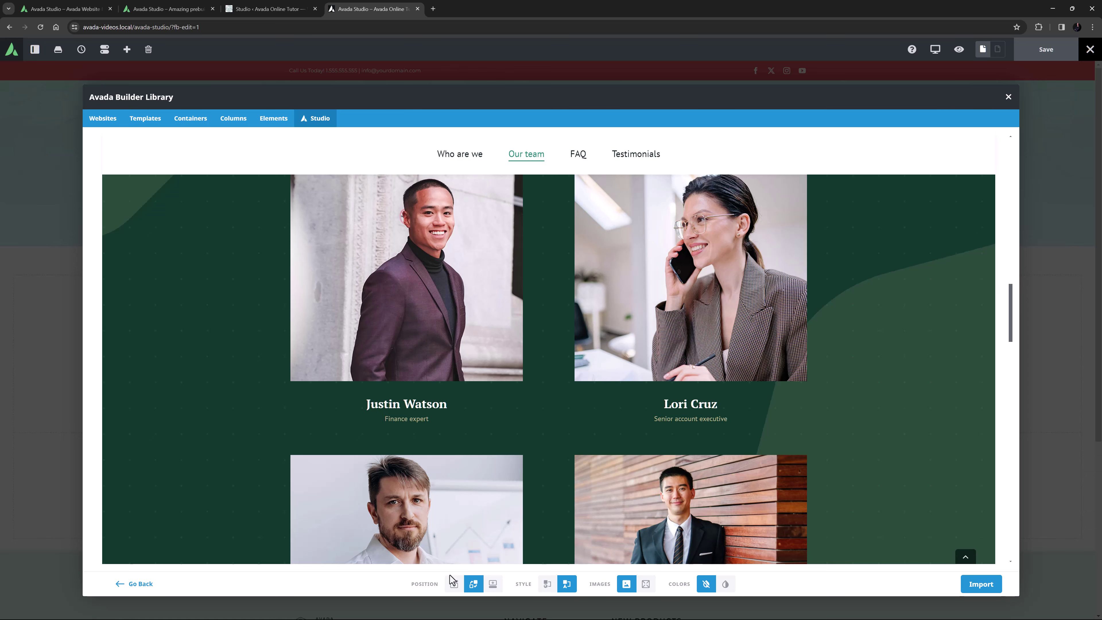
{"action": "left_click", "coordinate": [555, 585]}
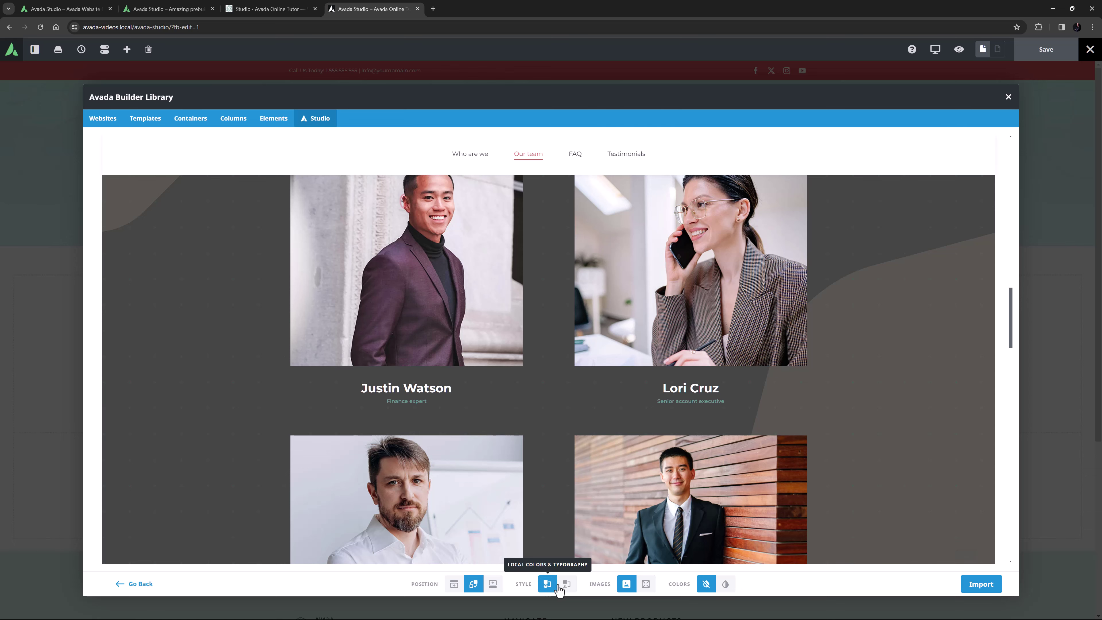
{"action": "left_click", "coordinate": [566, 585]}
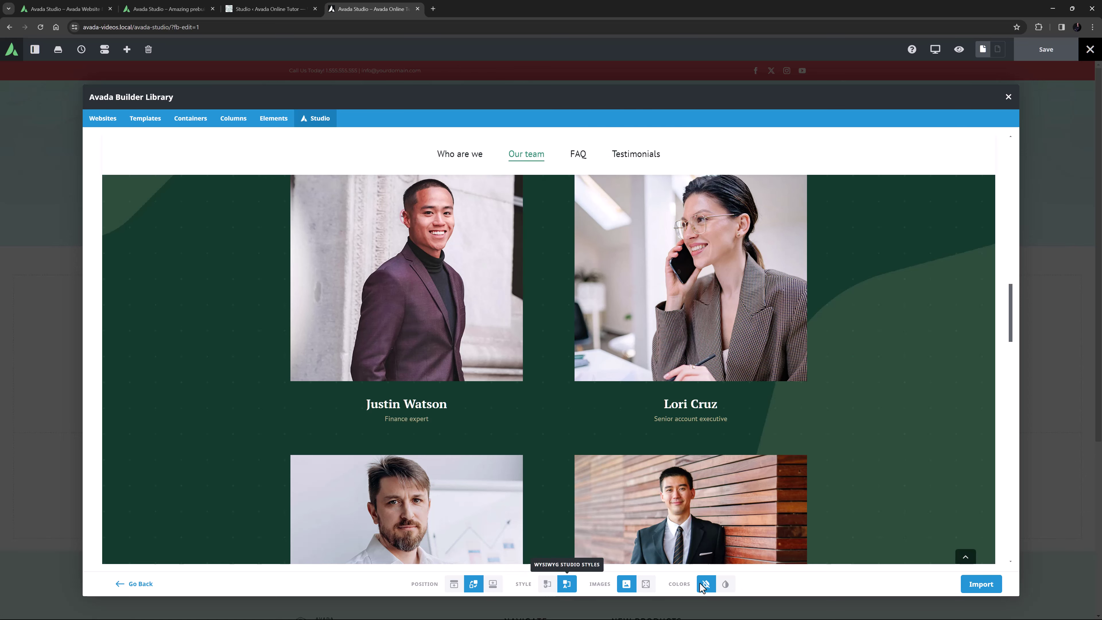
{"action": "left_click", "coordinate": [981, 587]}
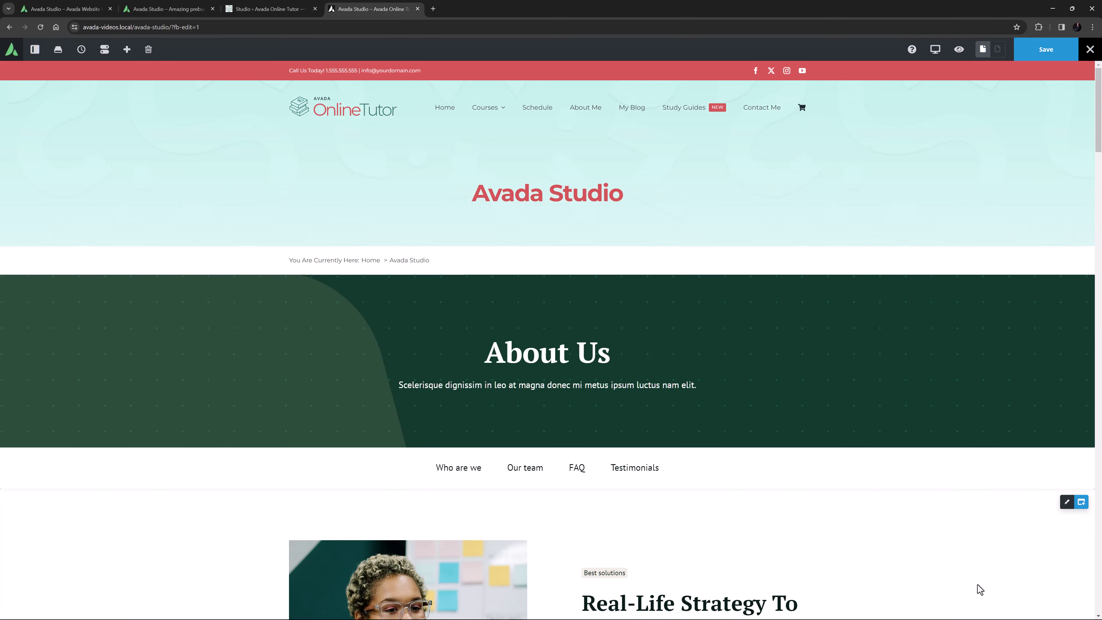
Scroll through the imported About Us page to the footer and back to the top.
{"action": "scroll", "coordinate": [978, 585], "scroll_direction": "down", "scroll_amount": 15}
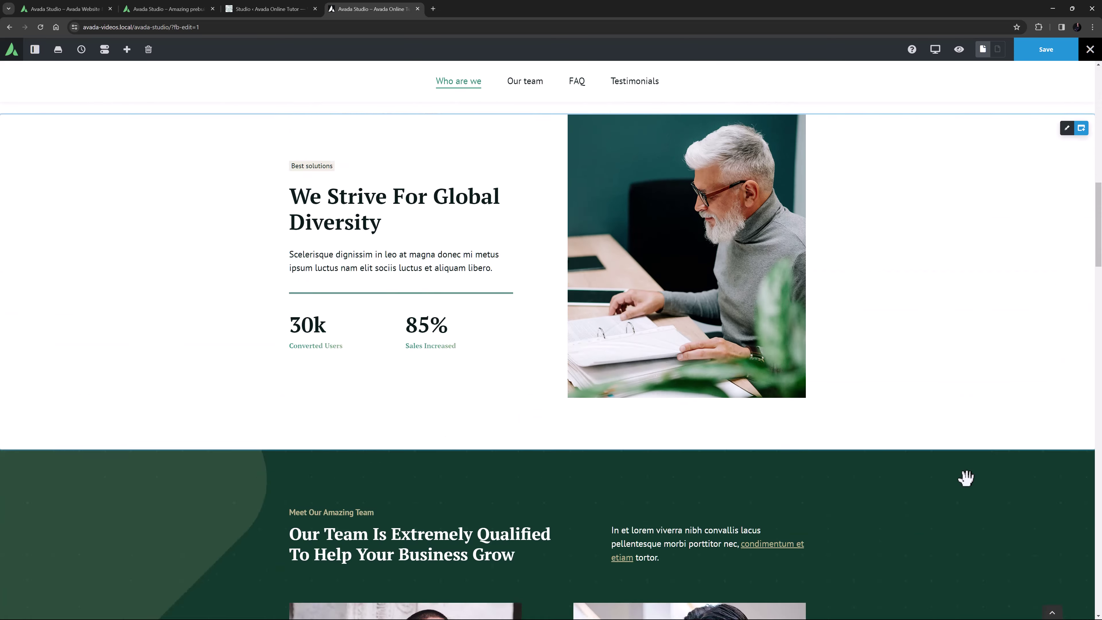
{"action": "scroll", "coordinate": [966, 477], "scroll_direction": "down", "scroll_amount": 15}
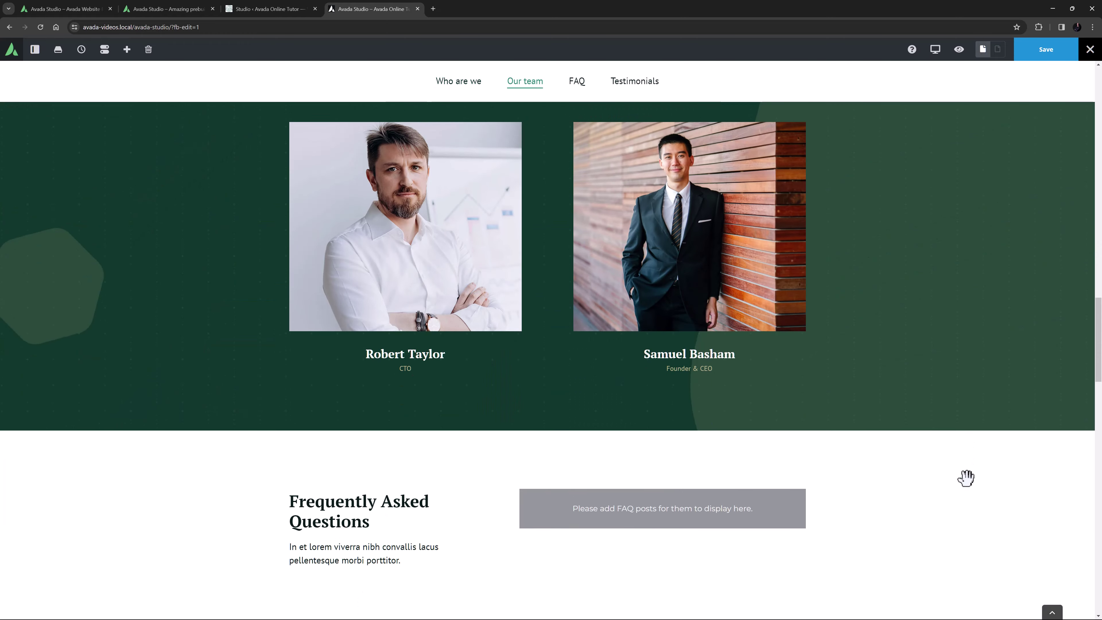
{"action": "scroll", "coordinate": [966, 477], "scroll_direction": "down", "scroll_amount": 15}
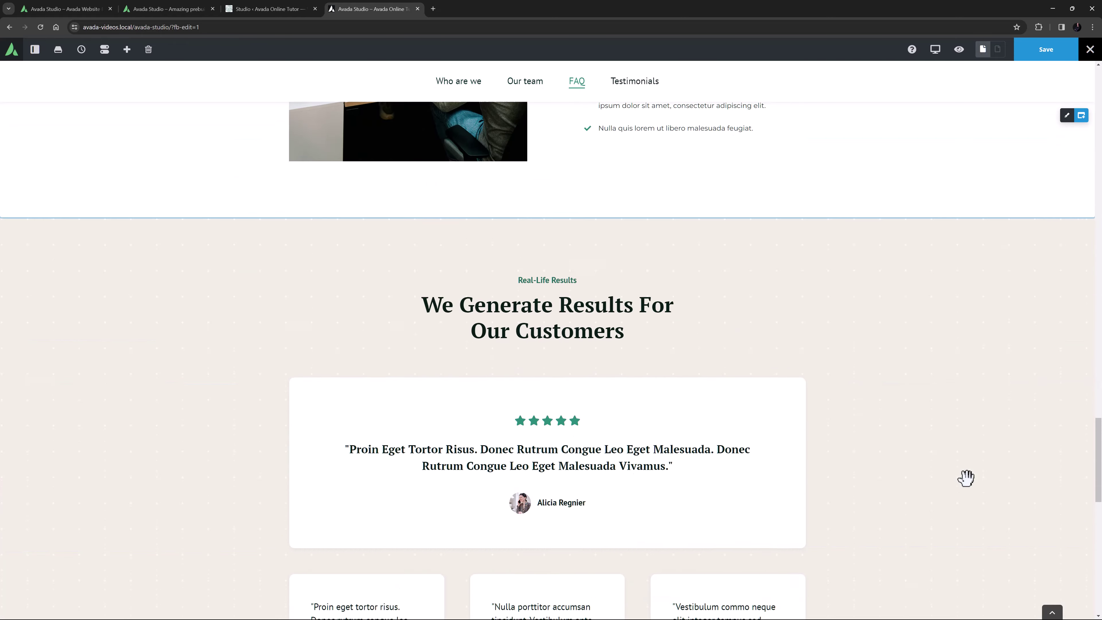
{"action": "scroll", "coordinate": [966, 478], "scroll_direction": "down", "scroll_amount": 15}
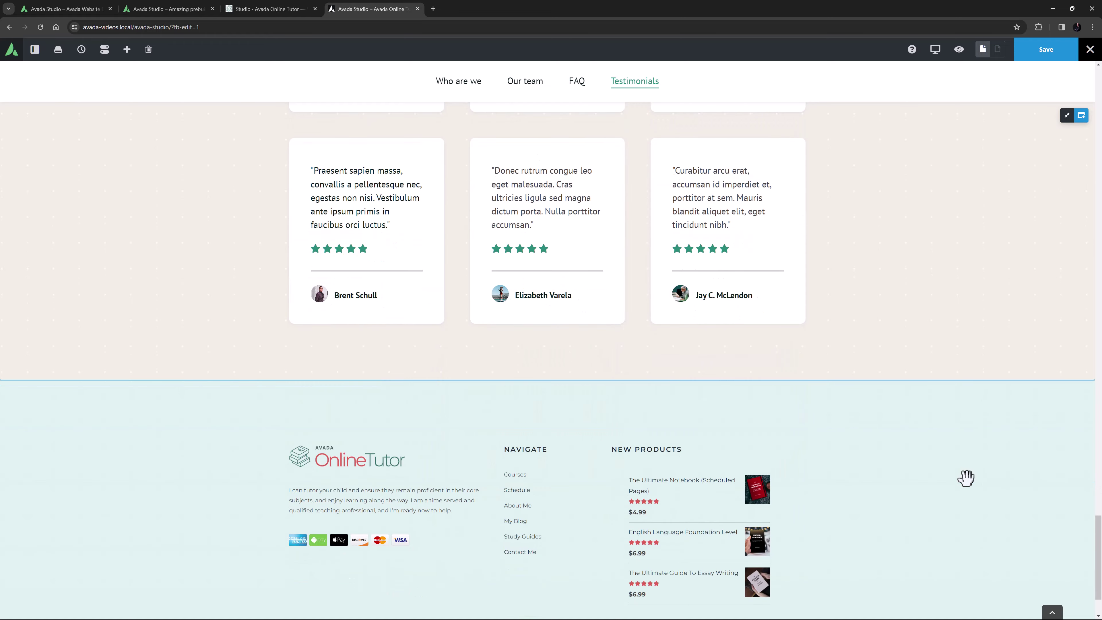
{"action": "left_click_drag", "start_coordinate": [1099, 547], "coordinate": [1099, 98]}
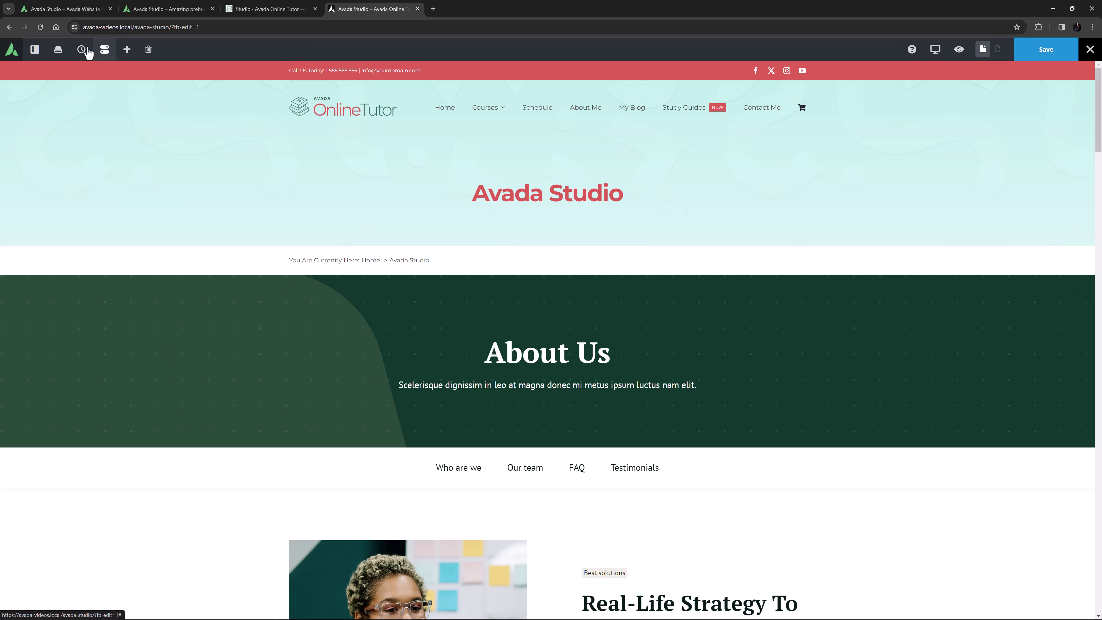
Import the Studio Timeline category template, replacing all existing page content.
{"action": "left_click", "coordinate": [58, 50]}
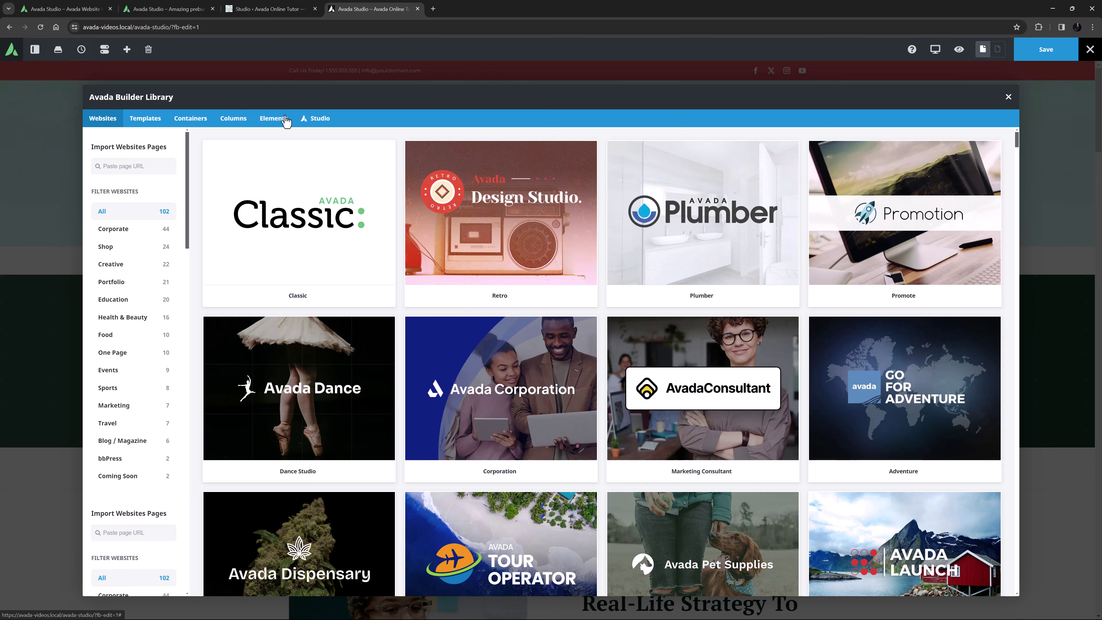
{"action": "left_click", "coordinate": [327, 123]}
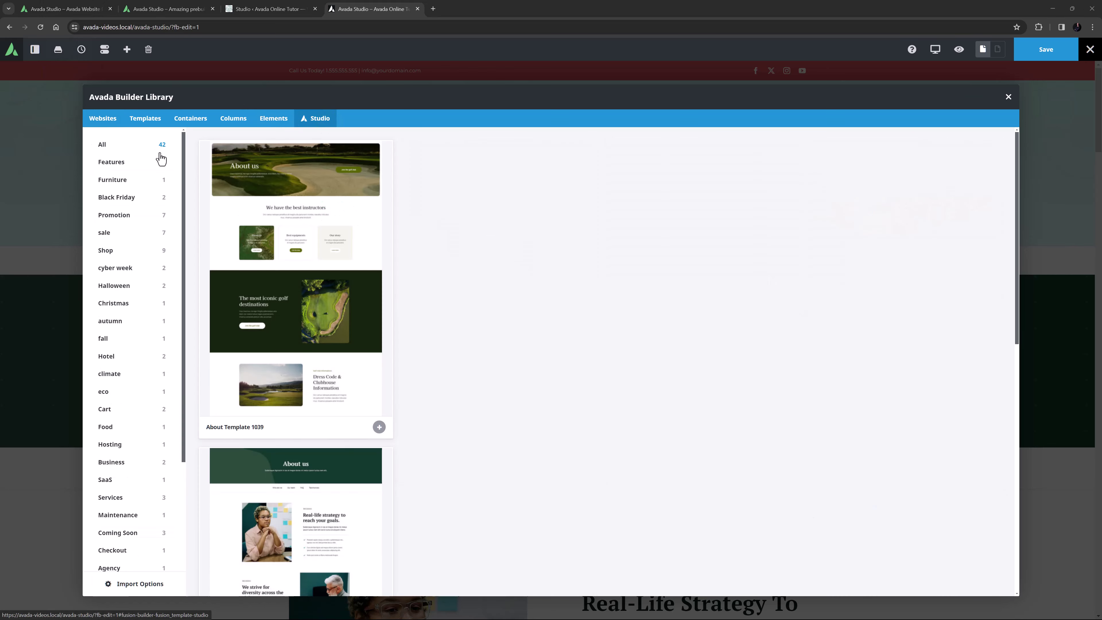
{"action": "left_click", "coordinate": [145, 148]}
{"action": "scroll", "coordinate": [141, 451], "scroll_direction": "down", "scroll_amount": 5}
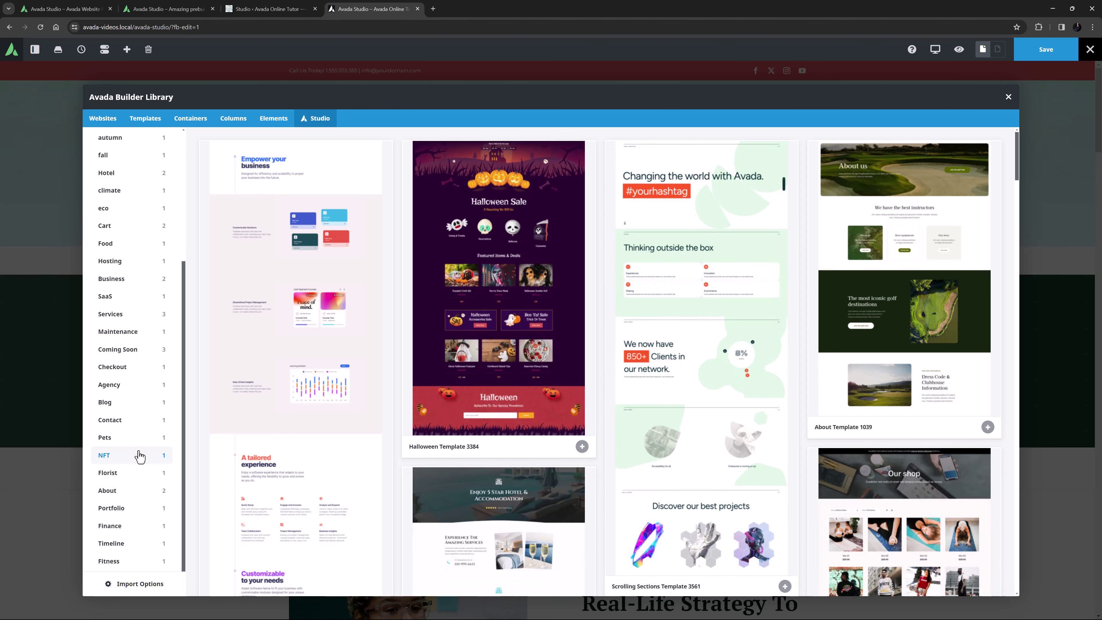
{"action": "left_click", "coordinate": [117, 548]}
{"action": "left_click", "coordinate": [288, 414]}
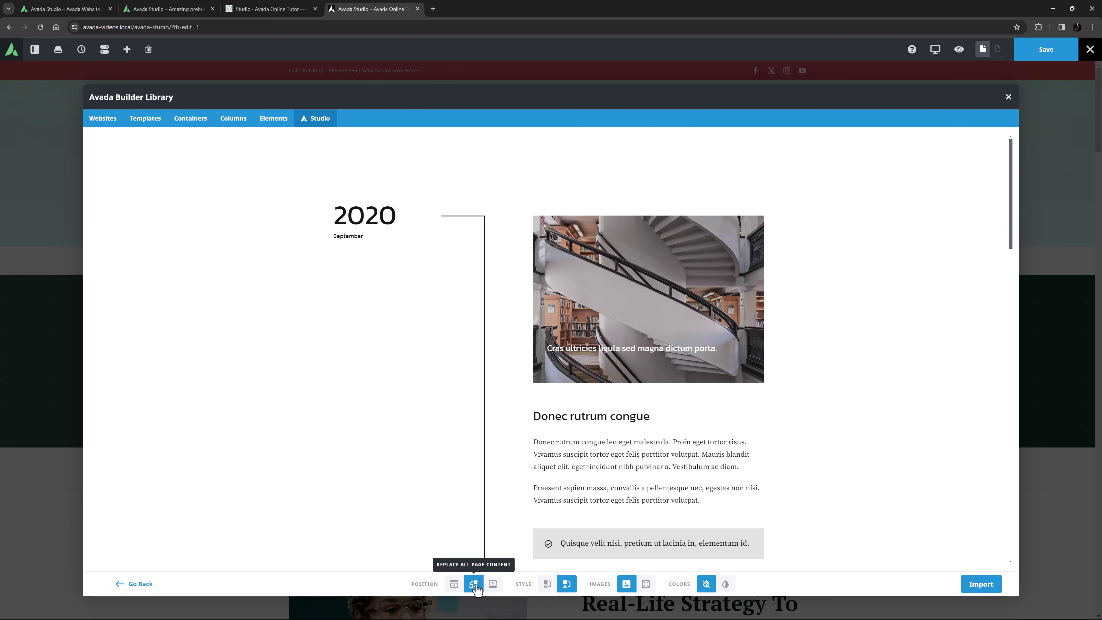
{"action": "left_click", "coordinate": [970, 588]}
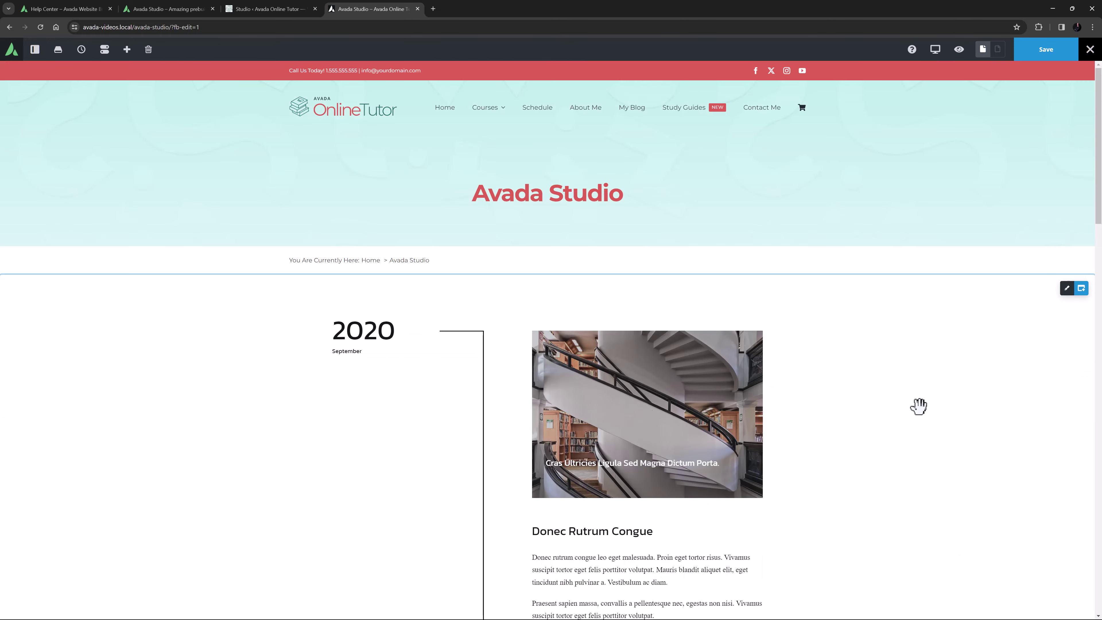
Scroll through the imported 2020–2022 timeline entries and back to the top.
{"action": "scroll", "coordinate": [919, 406], "scroll_direction": "down", "scroll_amount": 15}
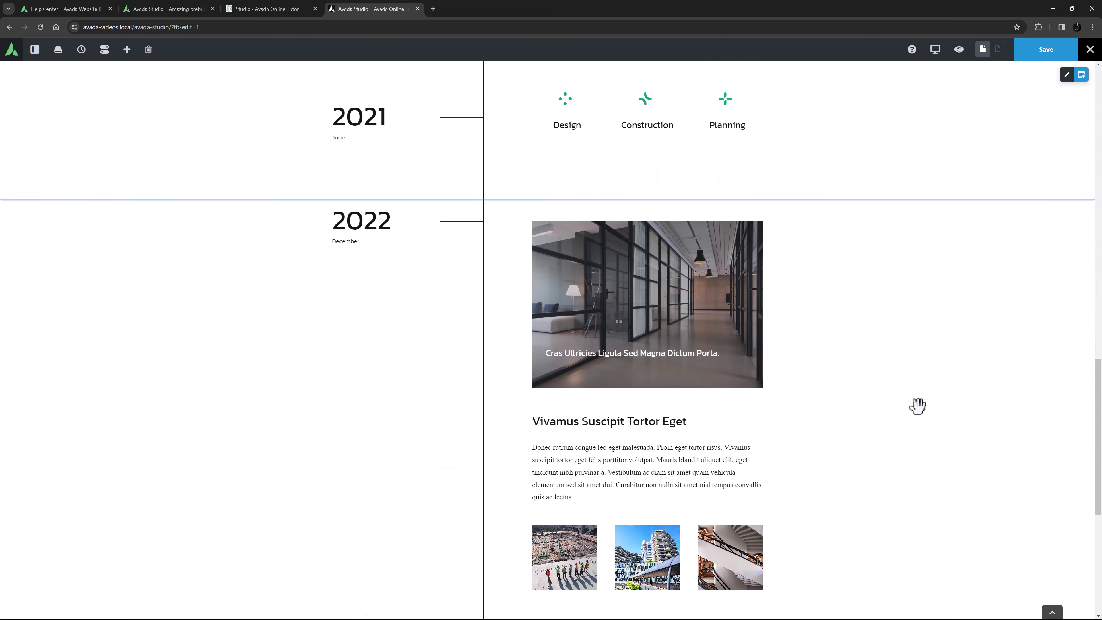
{"action": "scroll", "coordinate": [919, 405], "scroll_direction": "up", "scroll_amount": 15}
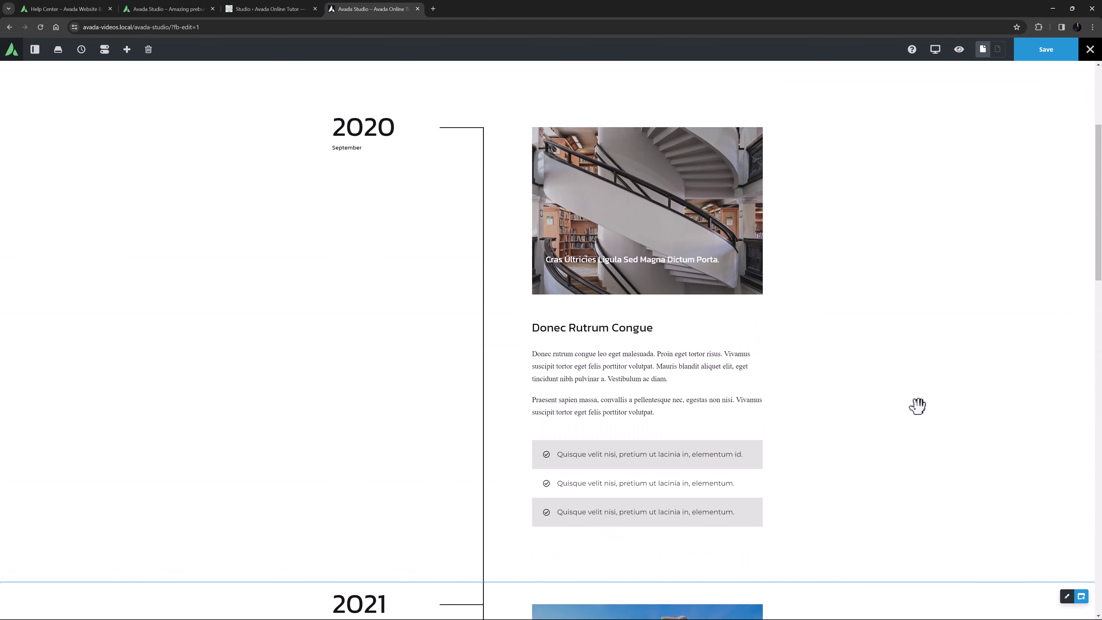
{"action": "scroll", "coordinate": [919, 406], "scroll_direction": "up", "scroll_amount": 4}
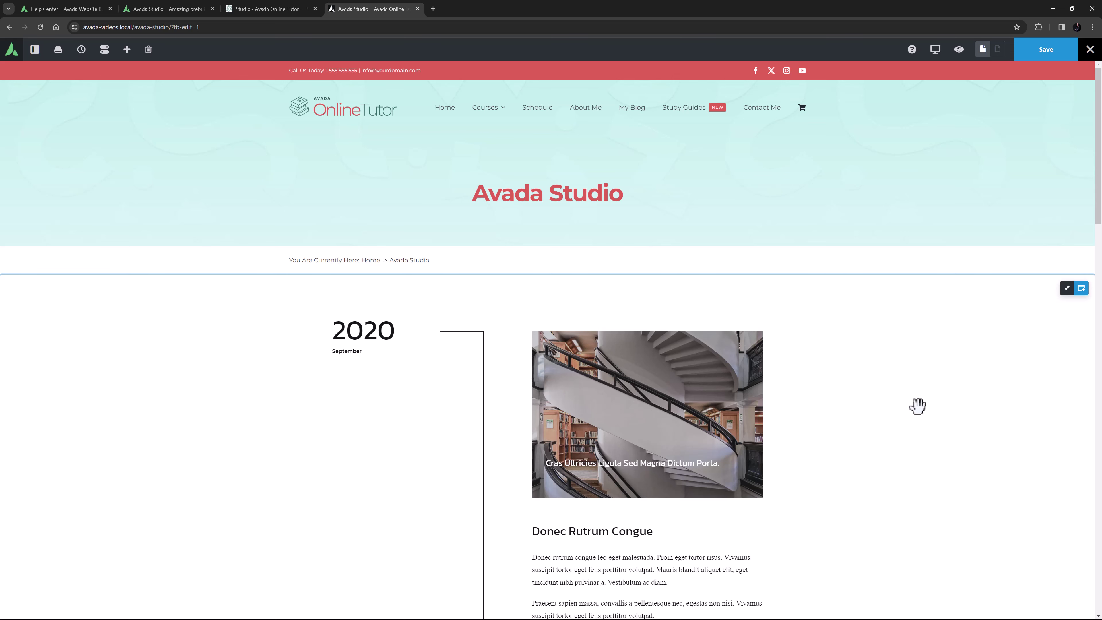
Remove all page content, then import Services section Travel Container 421 with Local Colors & Typography and Invert.
{"action": "left_click", "coordinate": [149, 49]}
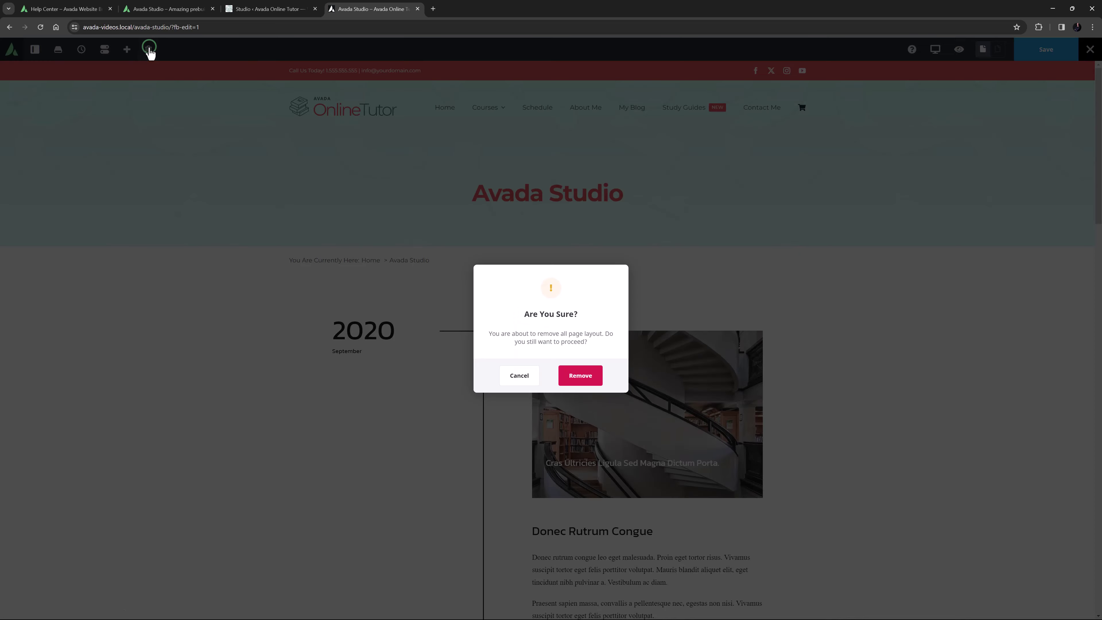
{"action": "left_click", "coordinate": [580, 375]}
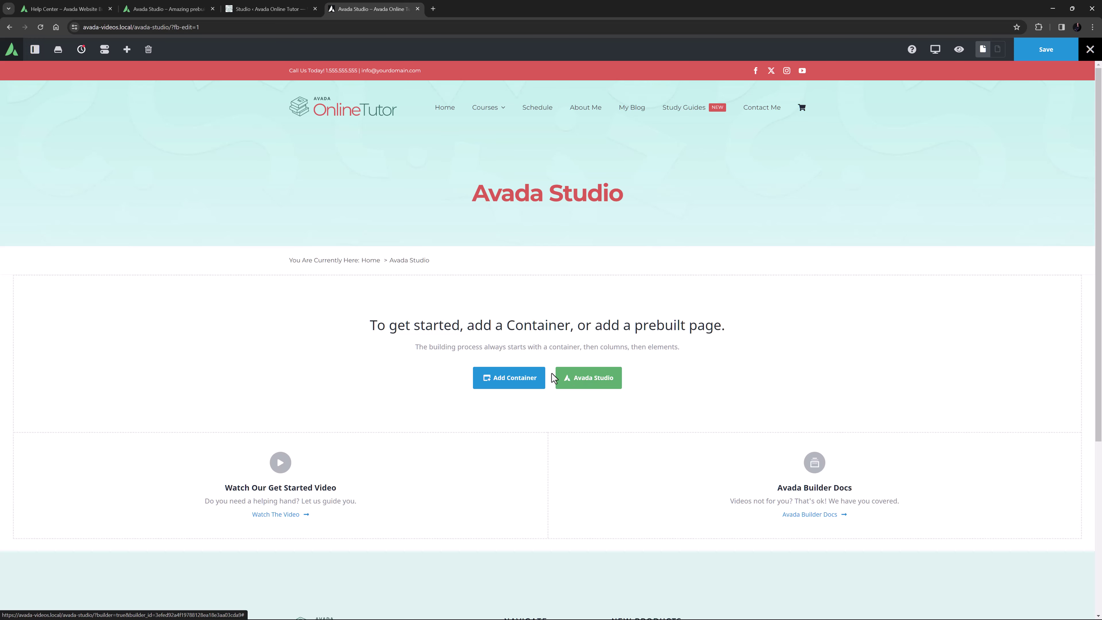
{"action": "left_click", "coordinate": [512, 379]}
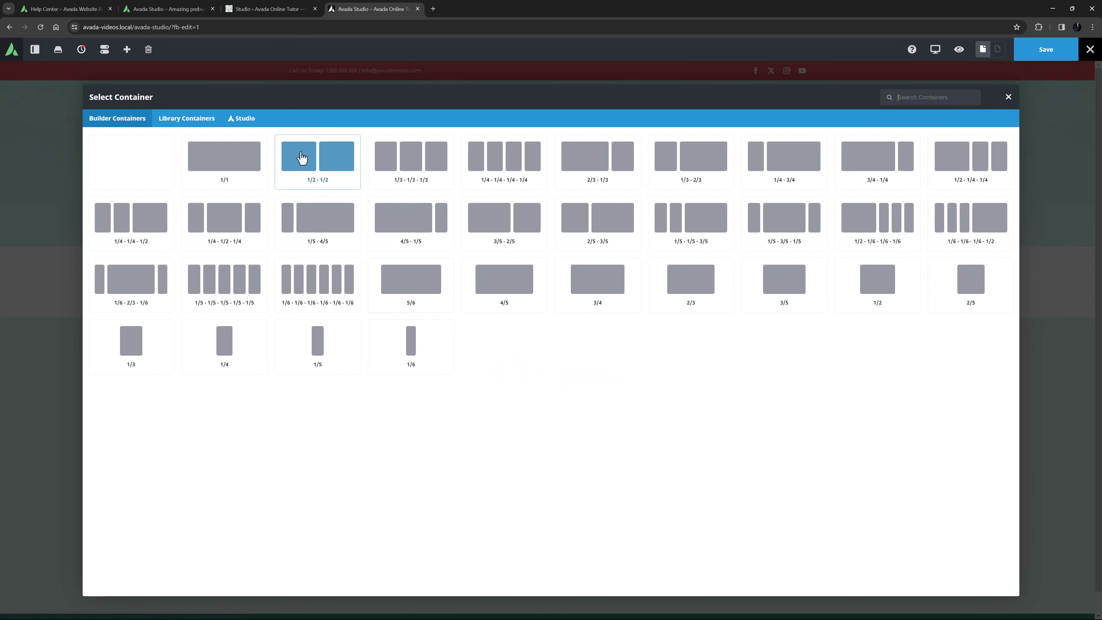
{"action": "left_click", "coordinate": [245, 119]}
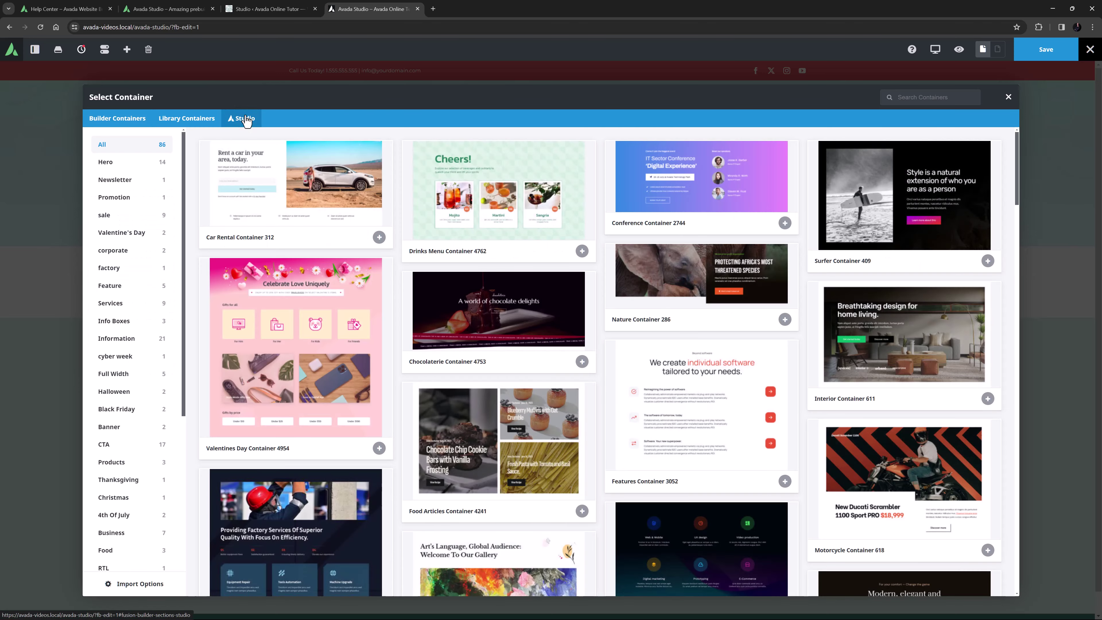
{"action": "left_click", "coordinate": [123, 304]}
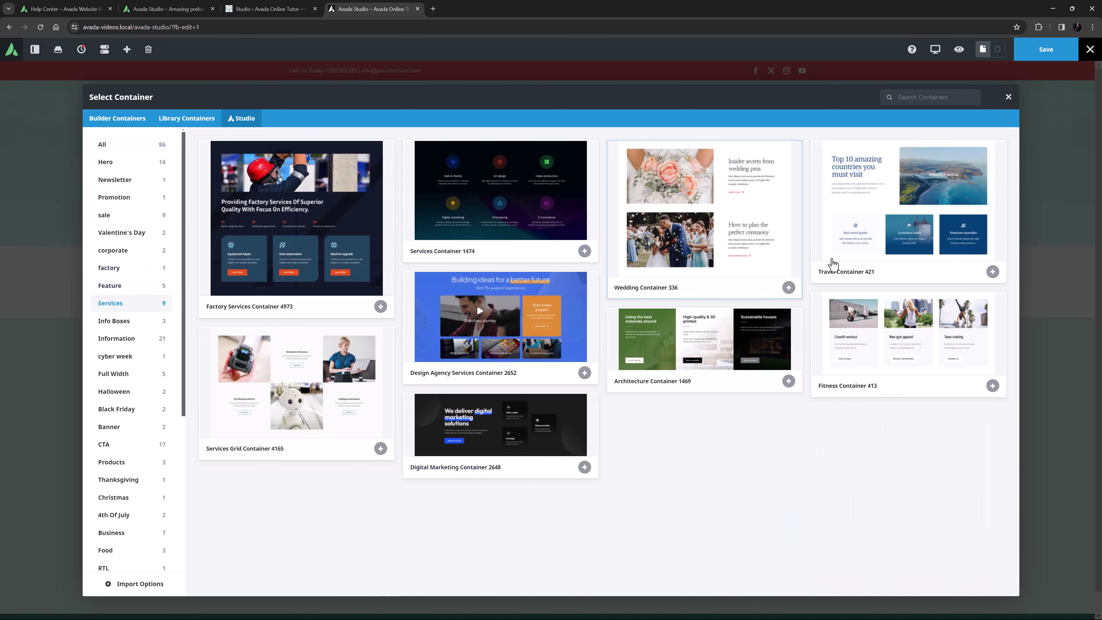
{"action": "left_click", "coordinate": [900, 234]}
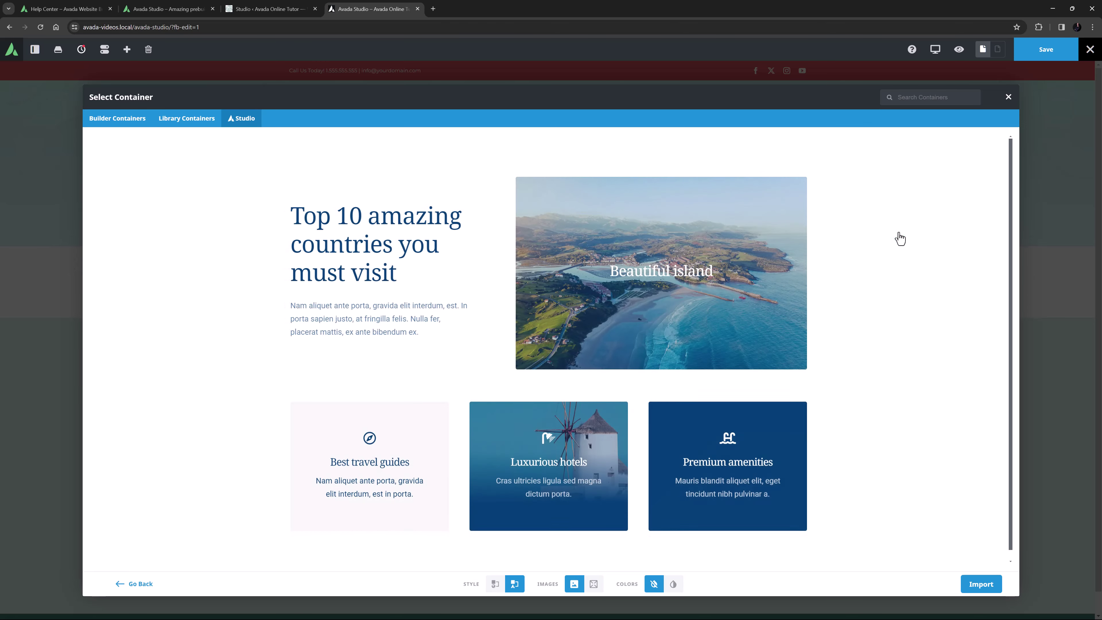
{"action": "left_click", "coordinate": [493, 584]}
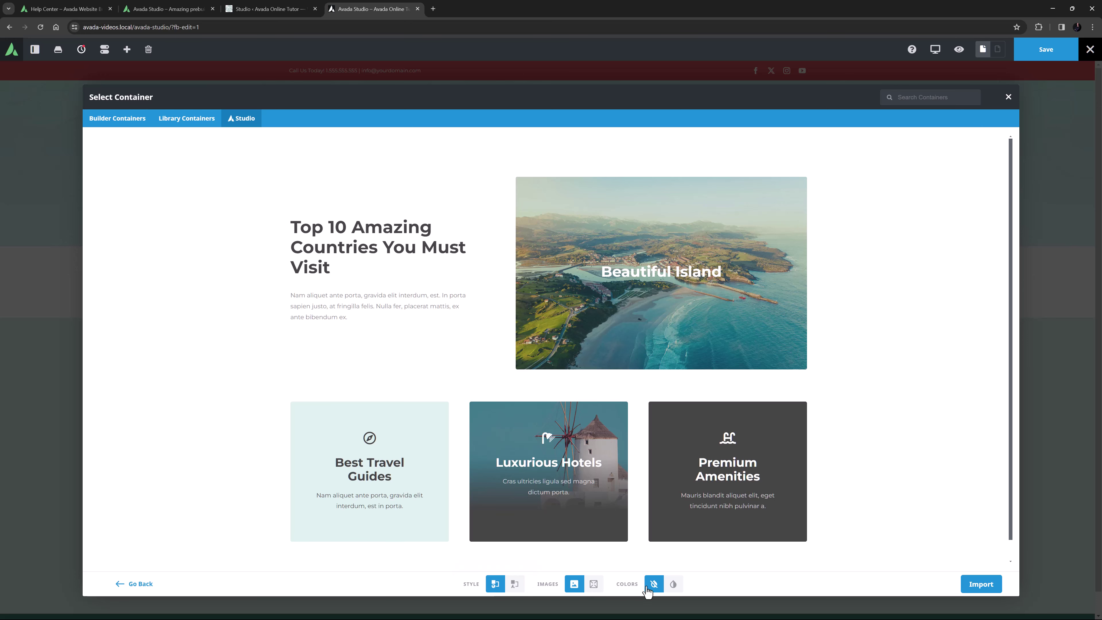
{"action": "left_click", "coordinate": [673, 585]}
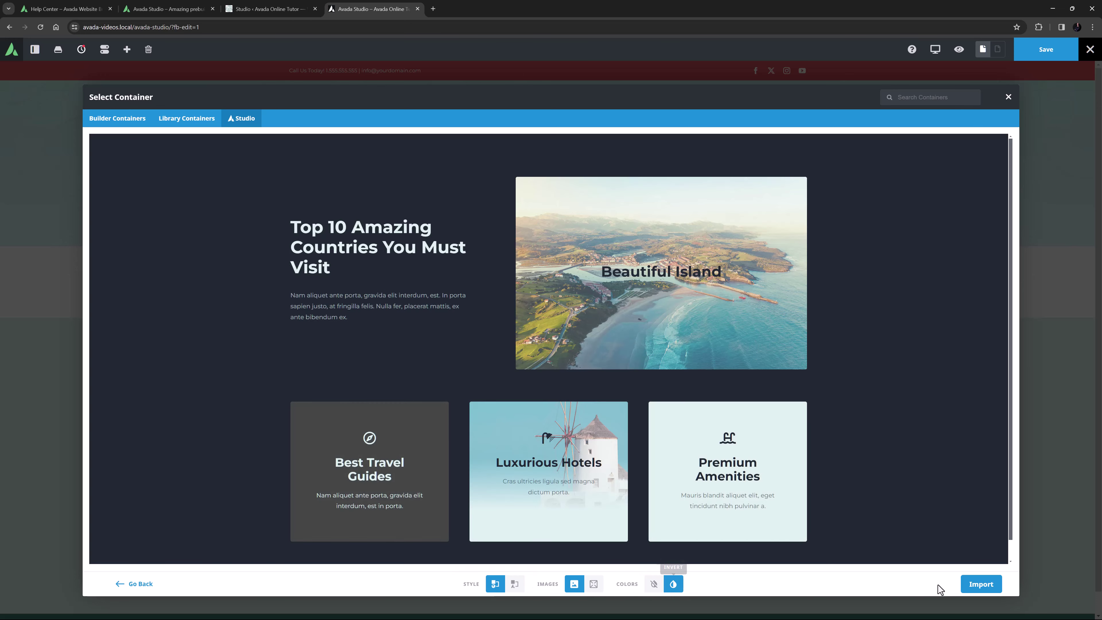
{"action": "left_click", "coordinate": [978, 585]}
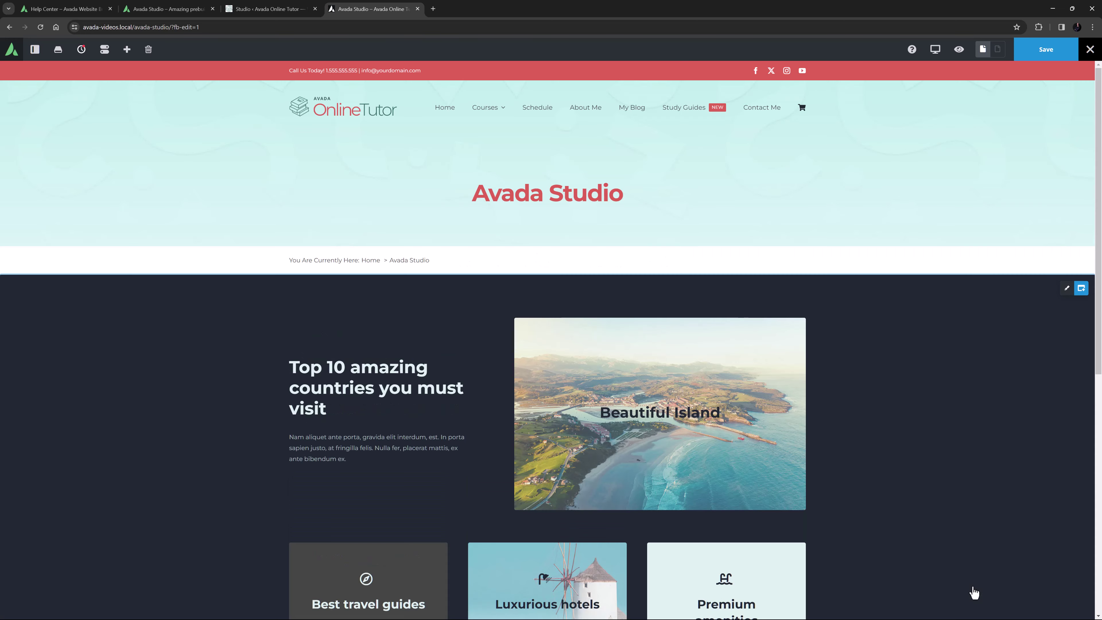
{"action": "scroll", "coordinate": [974, 593], "scroll_direction": "down", "scroll_amount": 3}
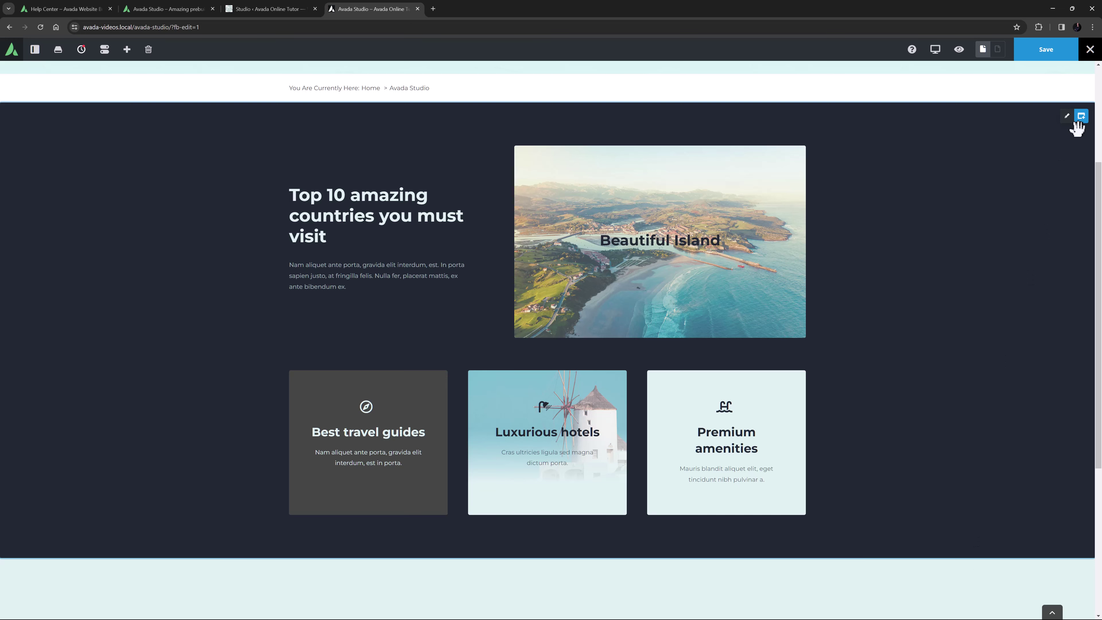
Add a blank container below the travel section and import Studio Camping Column 721 into it.
{"action": "left_click", "coordinate": [1081, 117]}
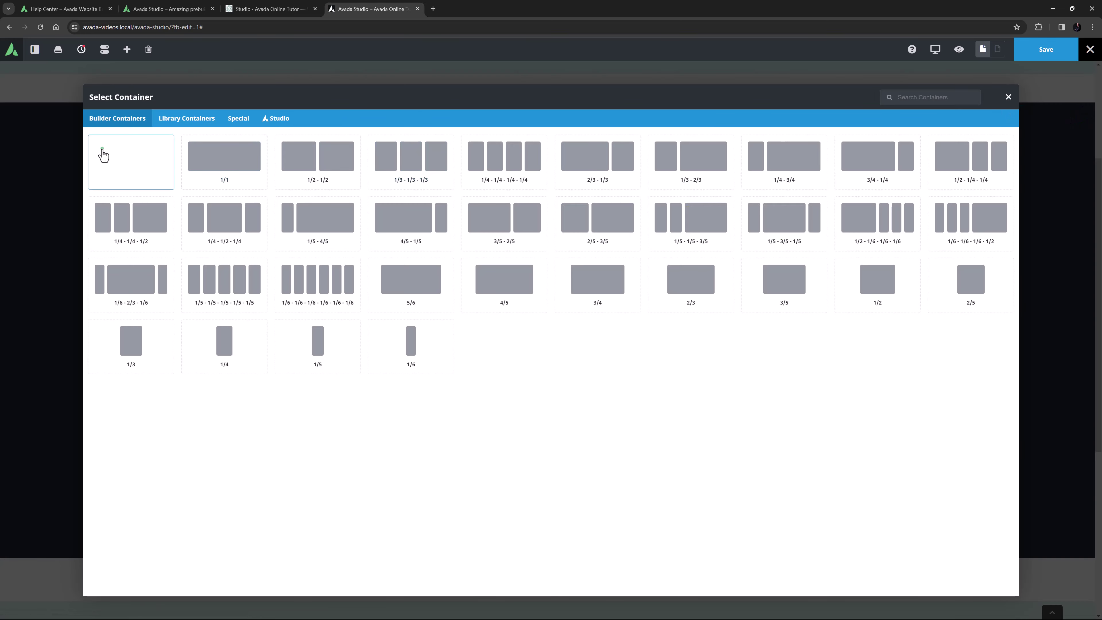
{"action": "left_click", "coordinate": [102, 149]}
{"action": "left_click", "coordinate": [547, 580]}
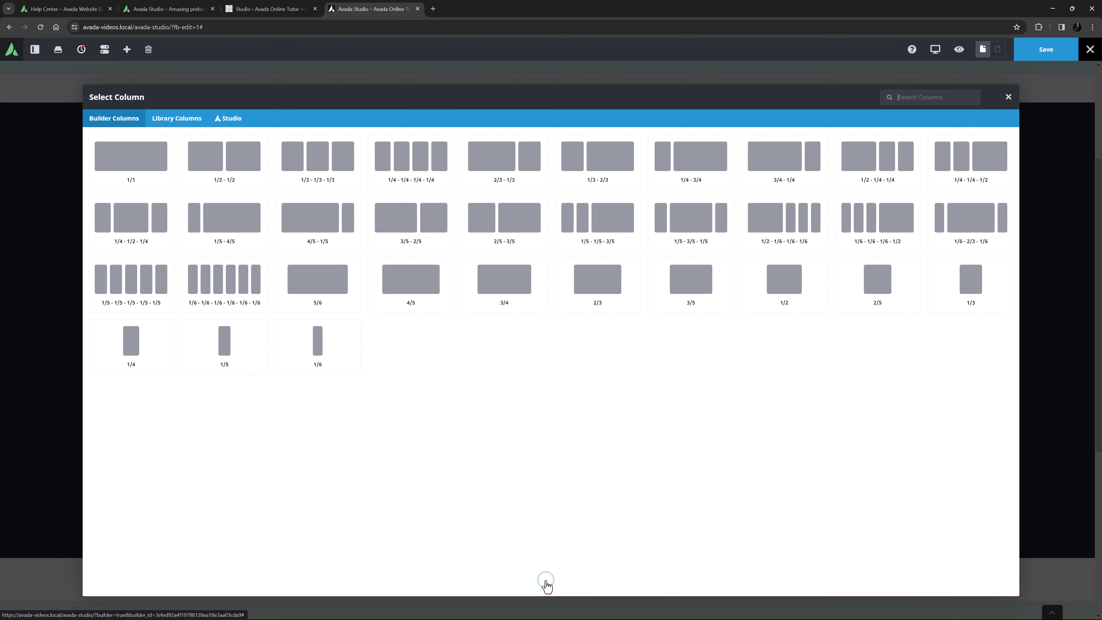
{"action": "left_click", "coordinate": [239, 118]}
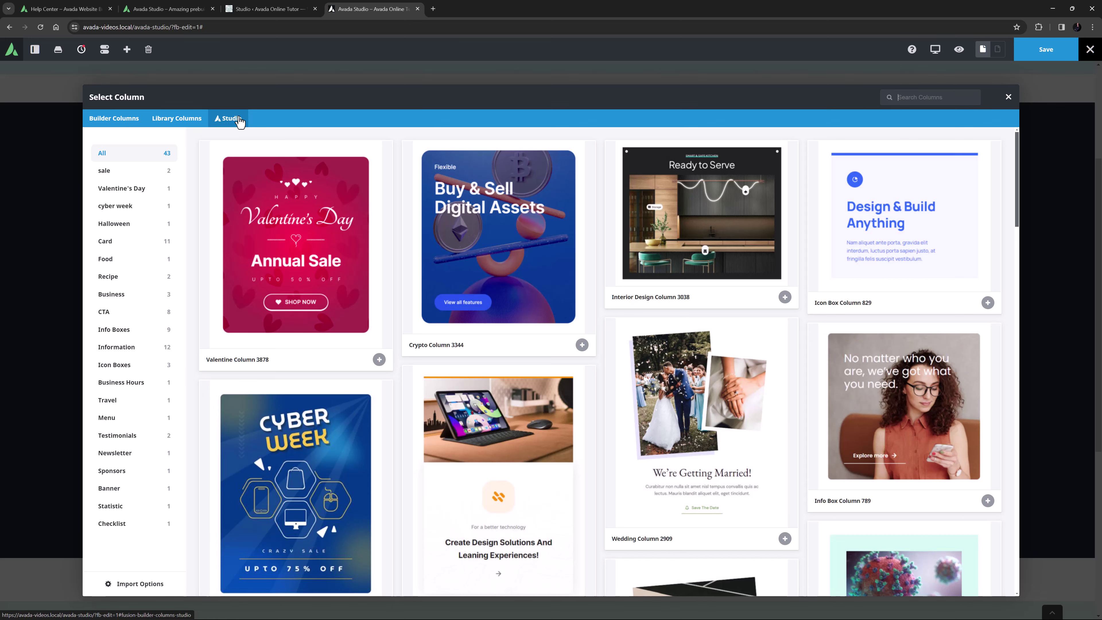
{"action": "scroll", "coordinate": [390, 367], "scroll_direction": "down", "scroll_amount": 3}
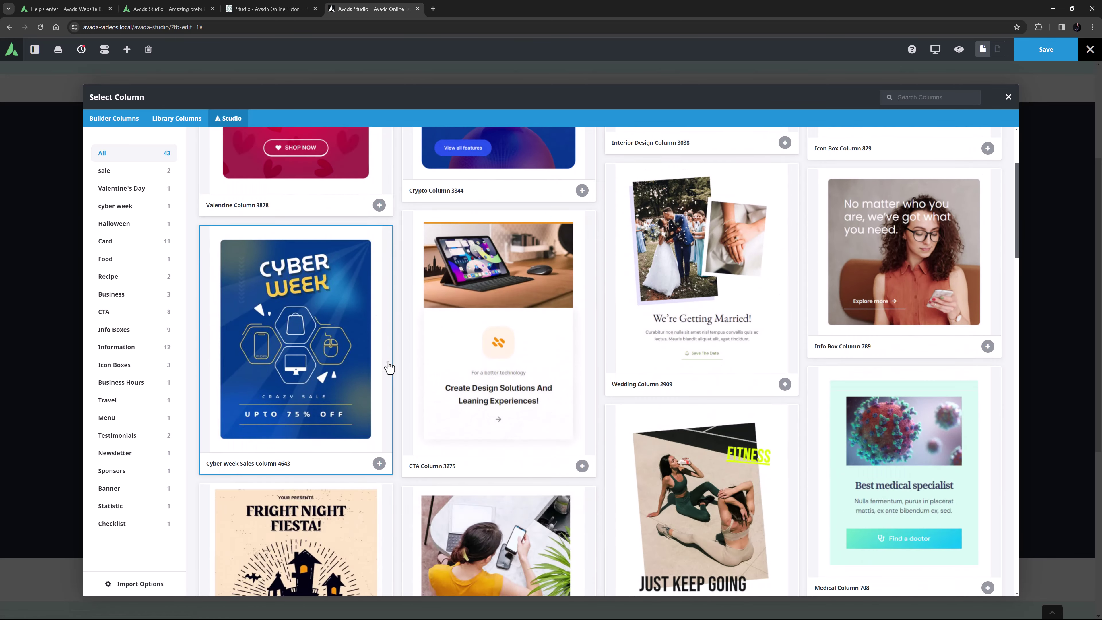
{"action": "scroll", "coordinate": [389, 367], "scroll_direction": "down", "scroll_amount": 3}
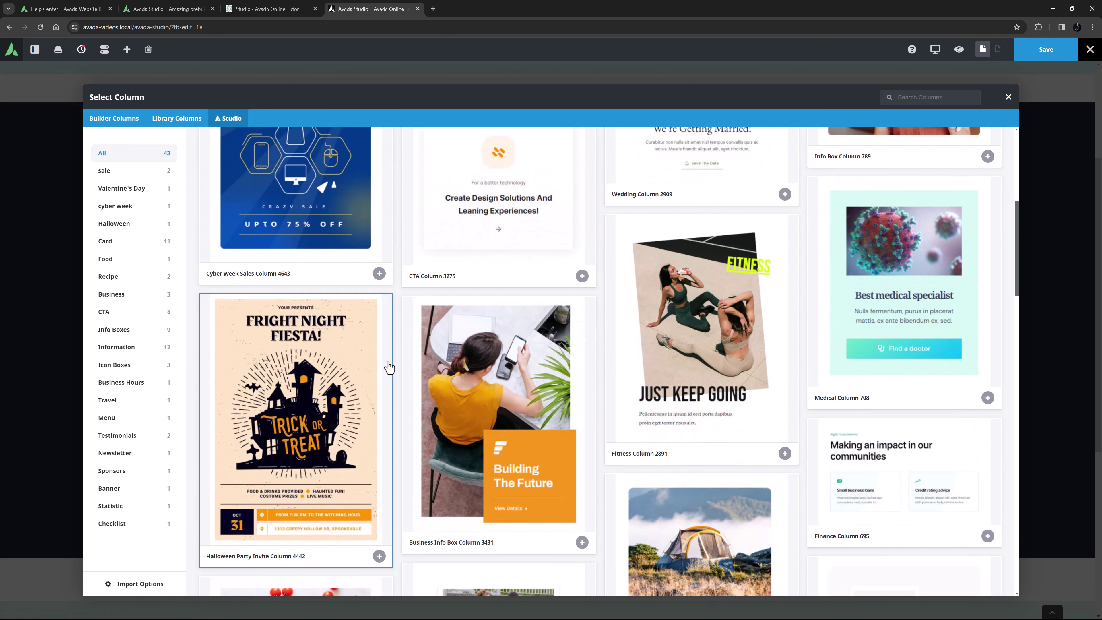
{"action": "scroll", "coordinate": [389, 367], "scroll_direction": "down", "scroll_amount": 5}
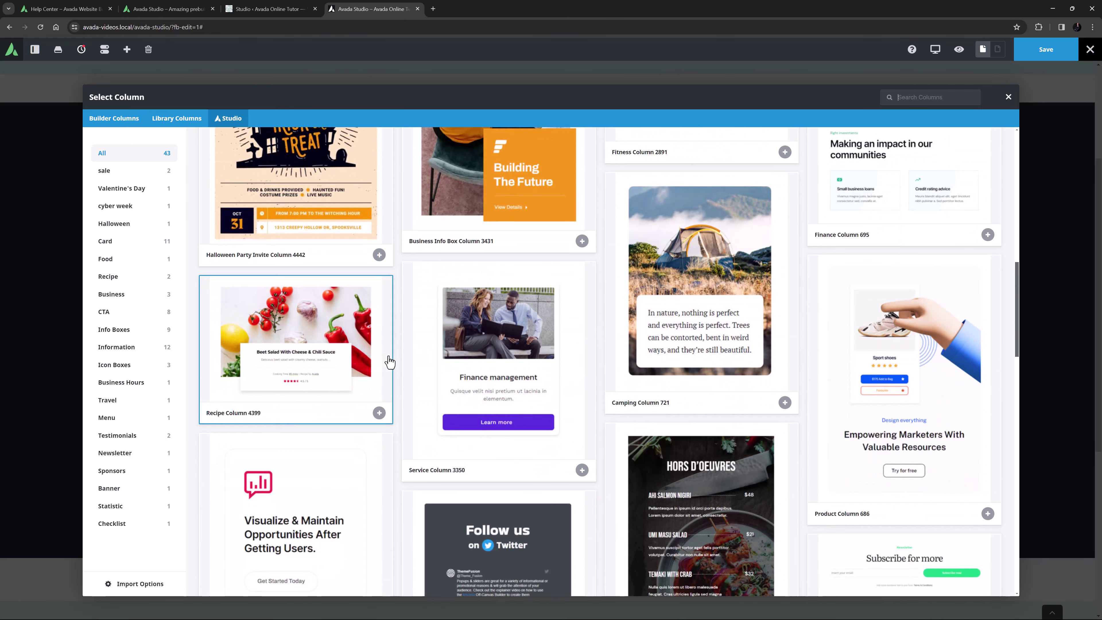
{"action": "scroll", "coordinate": [389, 362], "scroll_direction": "down", "scroll_amount": 1}
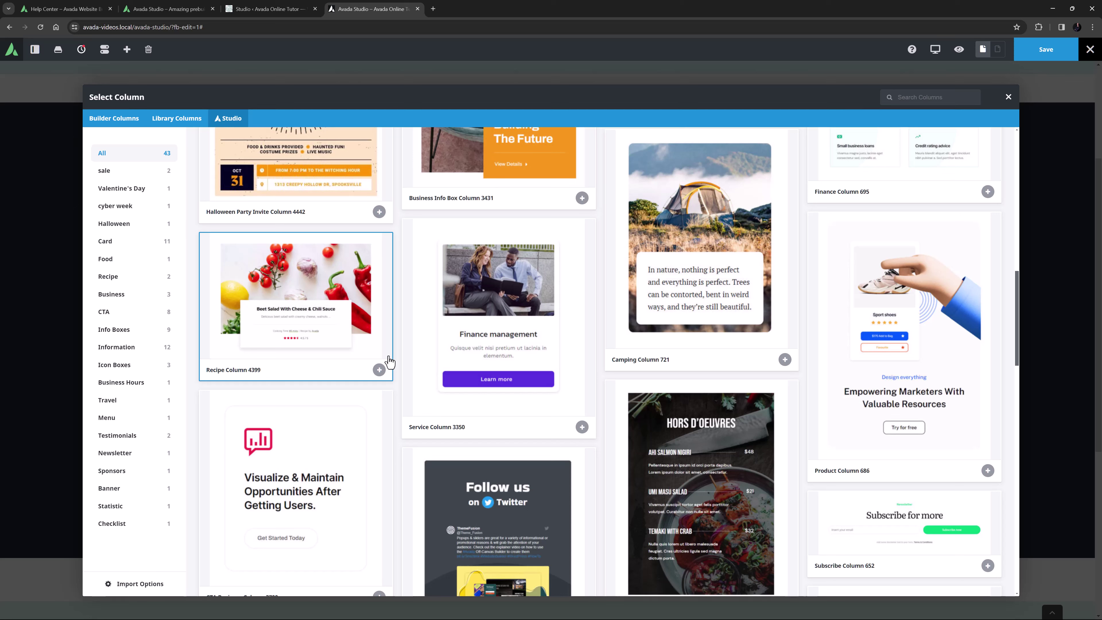
{"action": "left_click", "coordinate": [784, 360]}
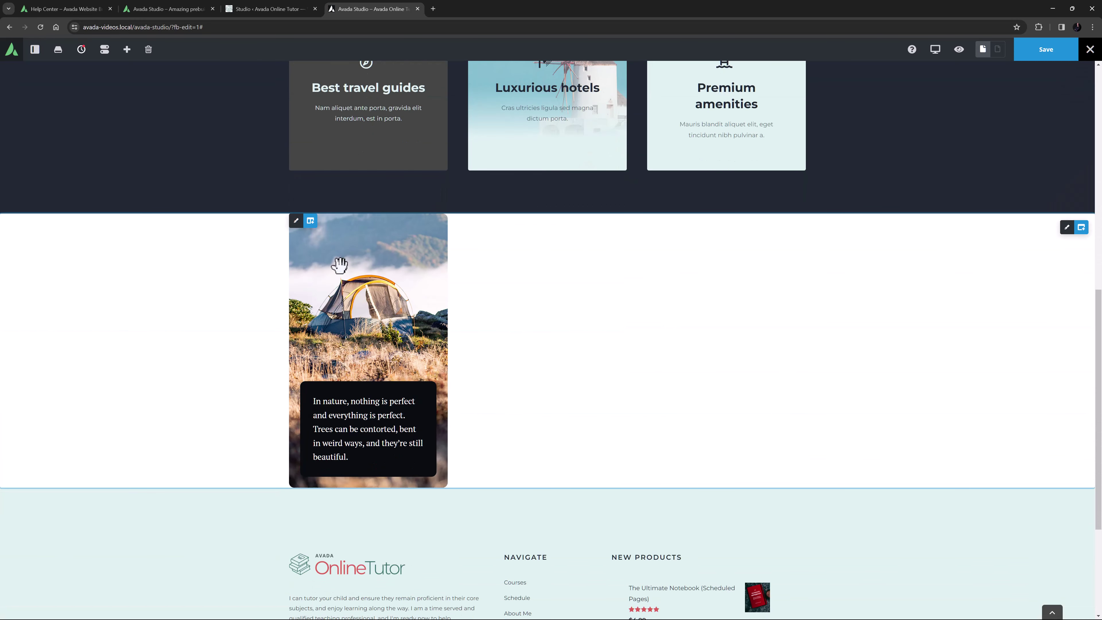
Set the camping column to 1/2 width and give its container 75px top and bottom margins.
{"action": "left_click", "coordinate": [324, 221]}
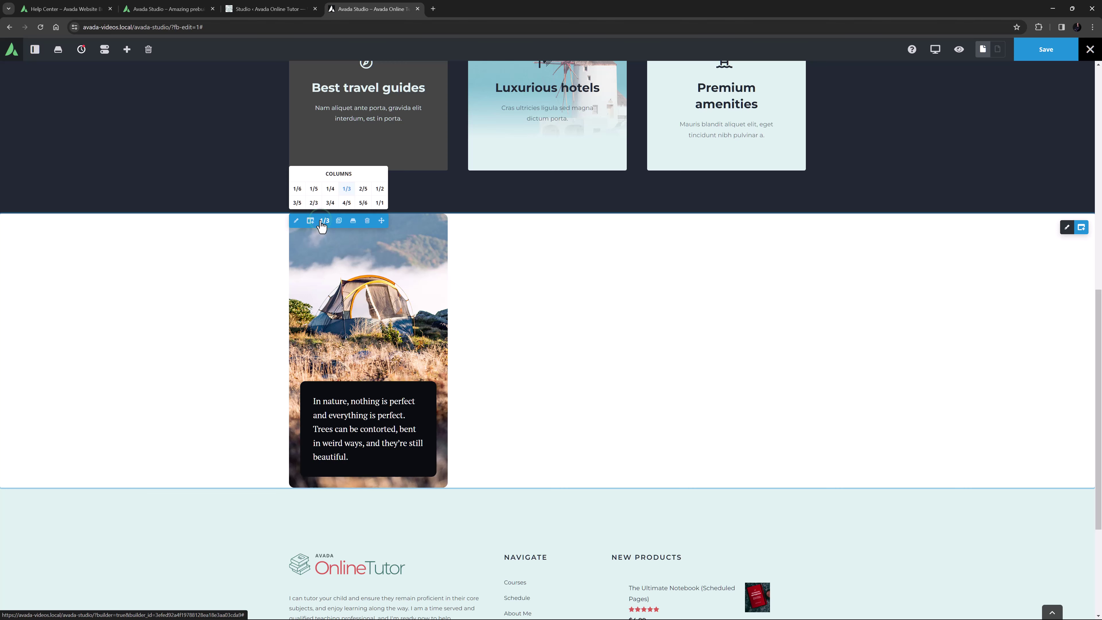
{"action": "left_click", "coordinate": [381, 190]}
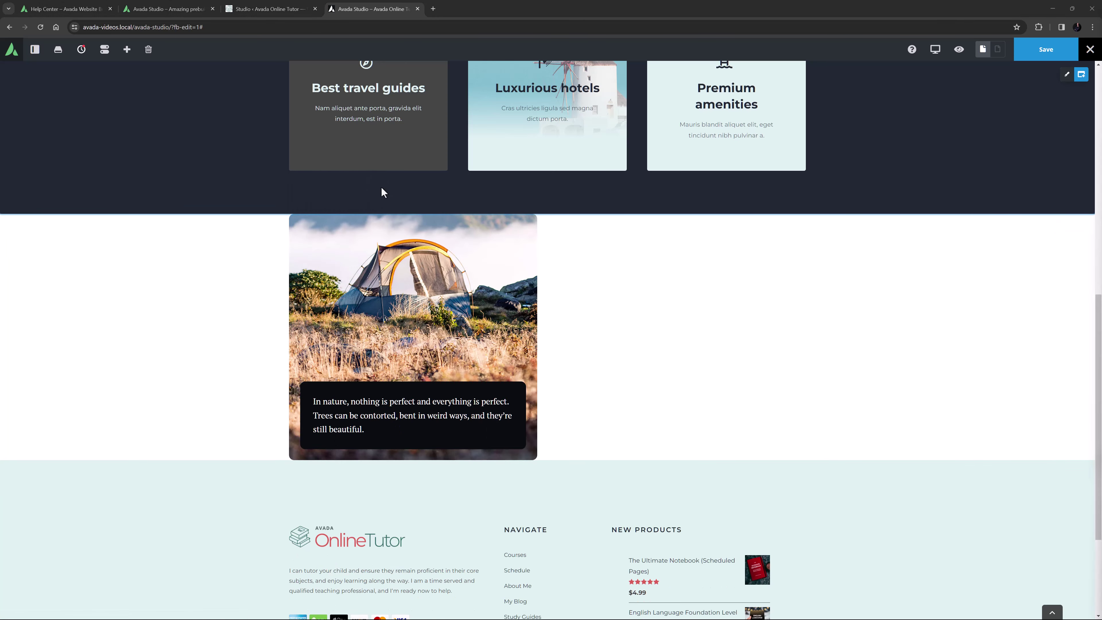
{"action": "left_click", "coordinate": [1055, 228]}
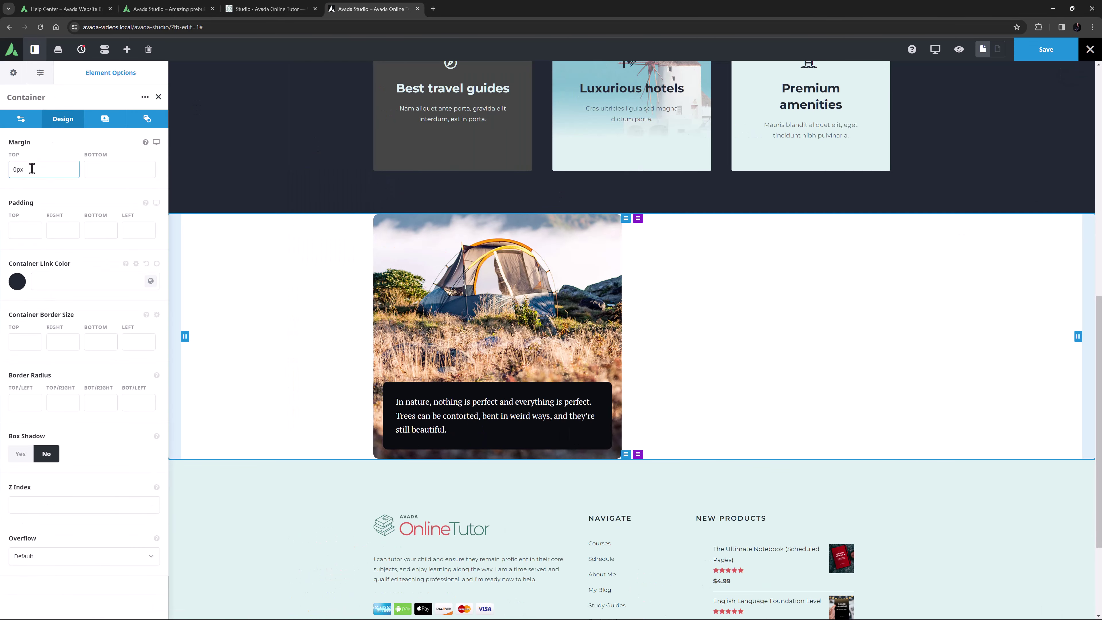
{"action": "type", "text": "75px"}
{"action": "key", "text": "Tab"}
{"action": "type", "text": "75px"}
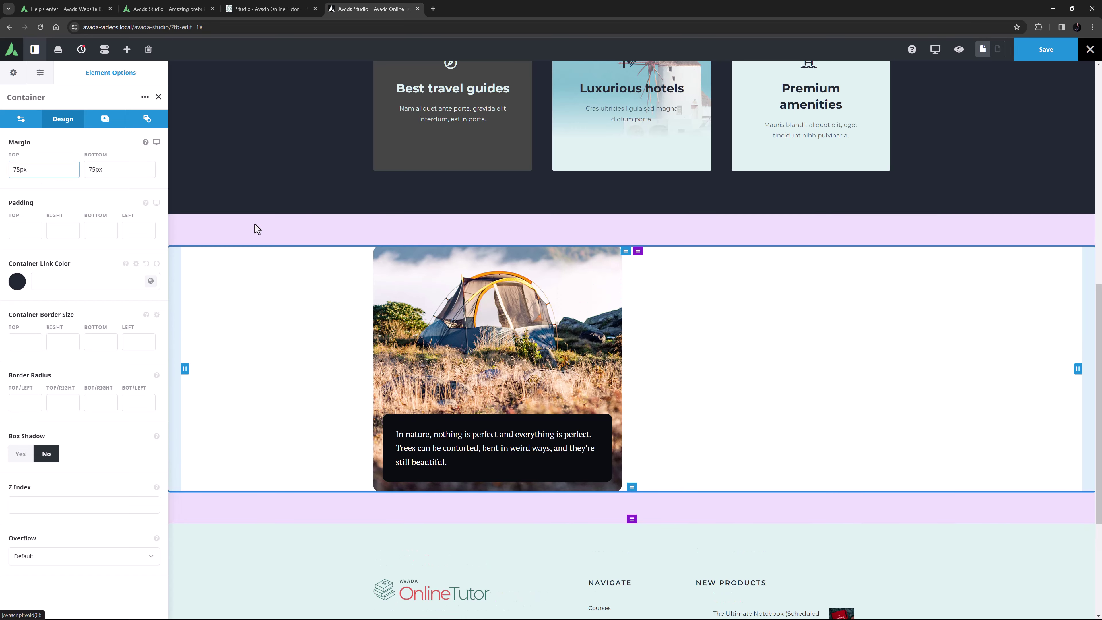
Add Studio Info Box Column 789 beside the camping column.
{"action": "left_click", "coordinate": [400, 254]}
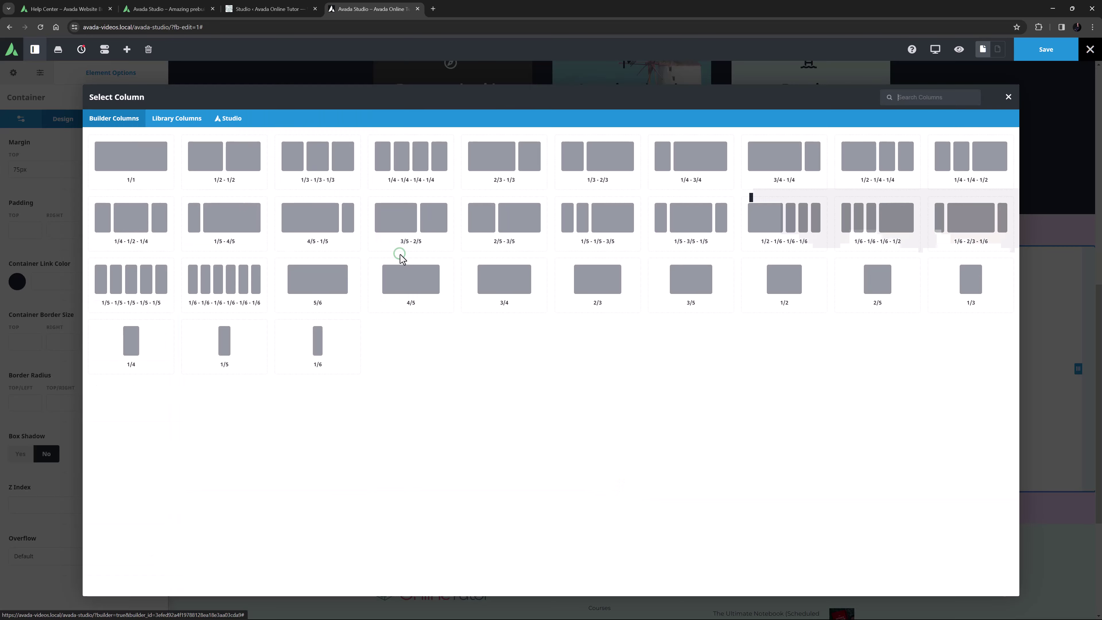
{"action": "left_click", "coordinate": [234, 121]}
{"action": "scroll", "coordinate": [694, 291], "scroll_direction": "down", "scroll_amount": 4}
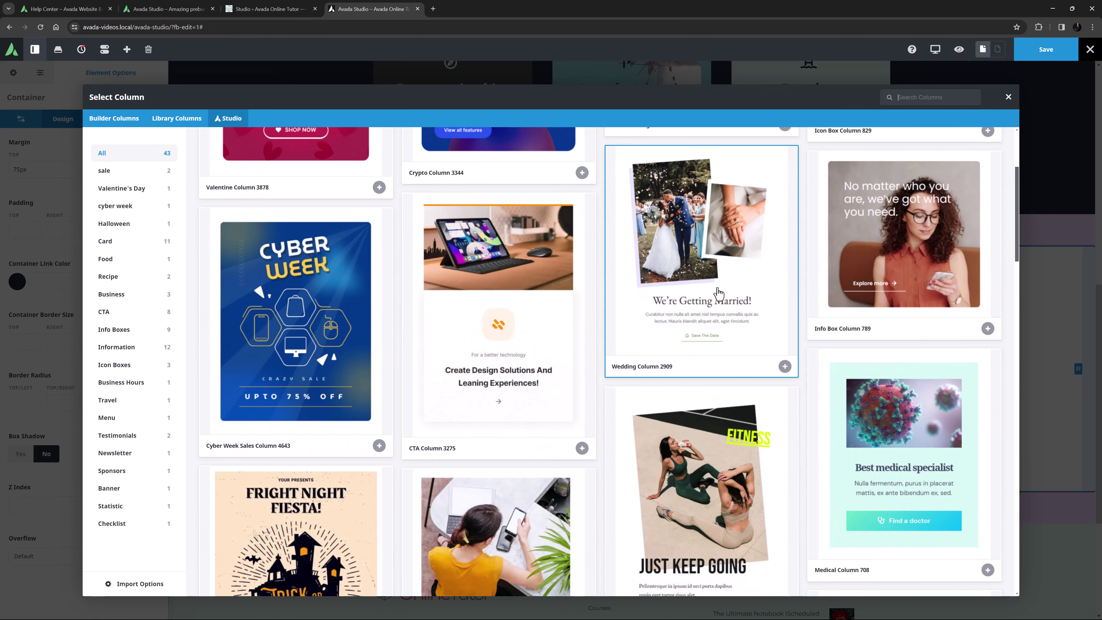
{"action": "left_click", "coordinate": [988, 330]}
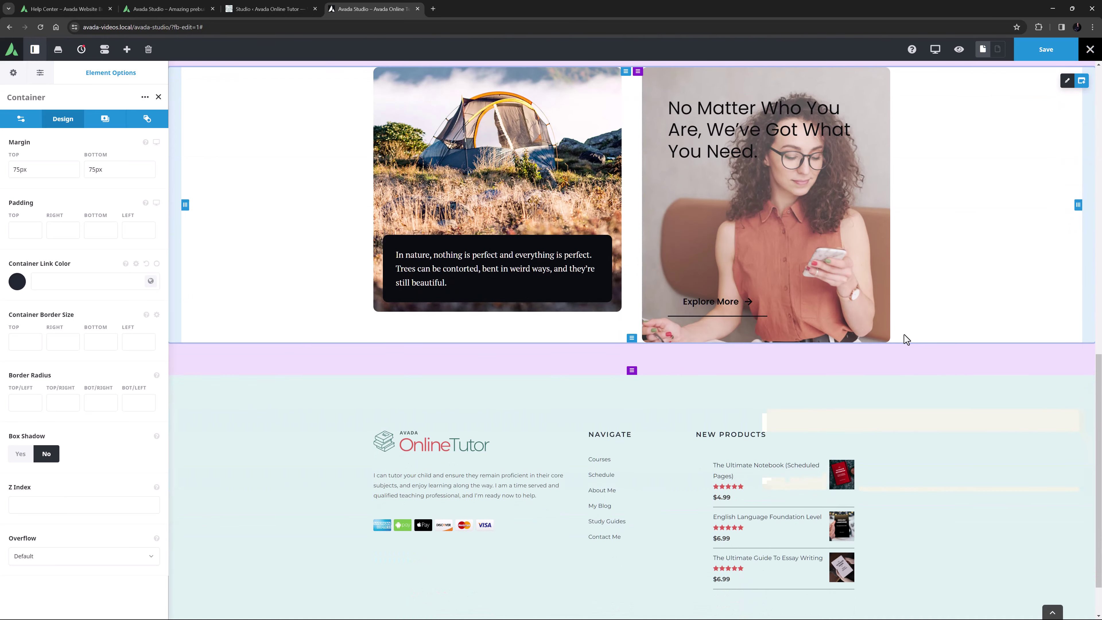
{"action": "scroll", "coordinate": [820, 351], "scroll_direction": "up", "scroll_amount": 1}
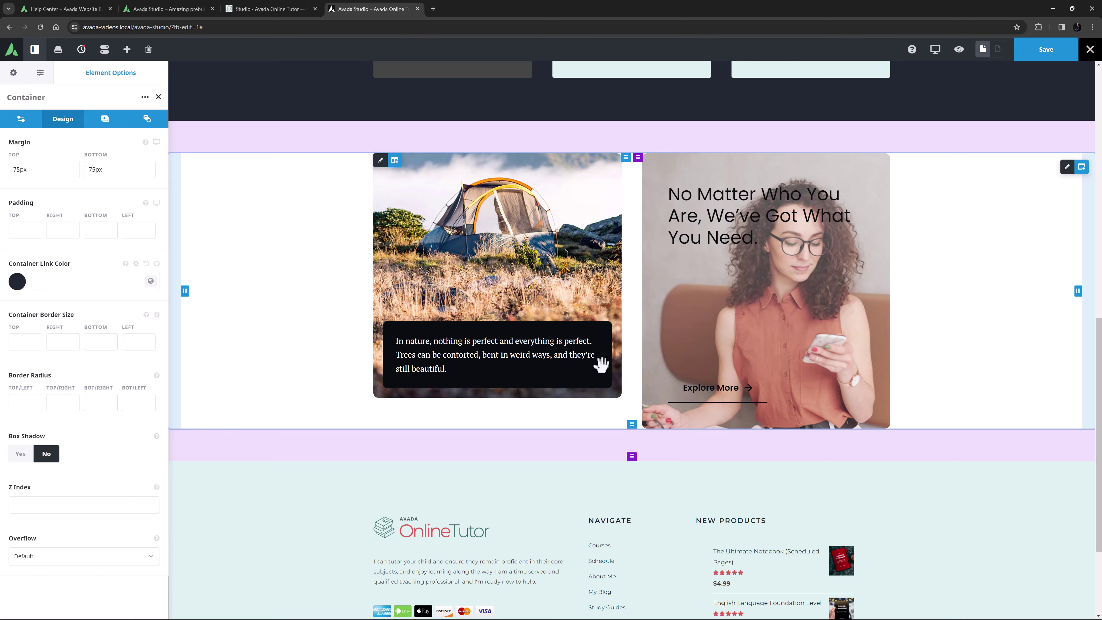
Insert Studio Social Links Element 2117 beneath the tent card's quote.
{"action": "left_click", "coordinate": [503, 355]}
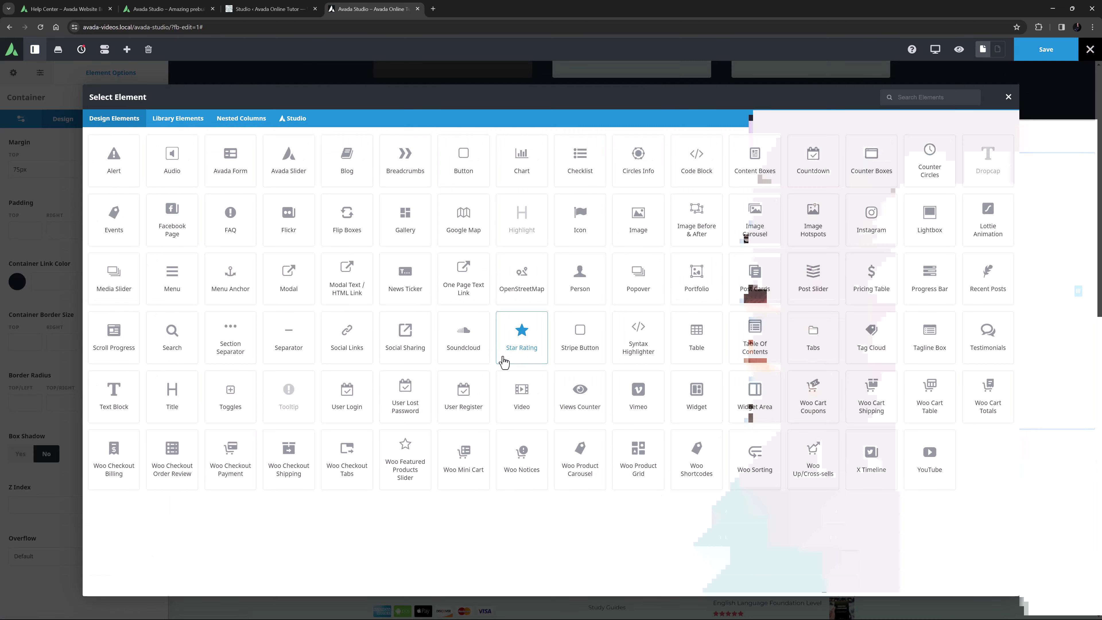
{"action": "left_click", "coordinate": [293, 118]}
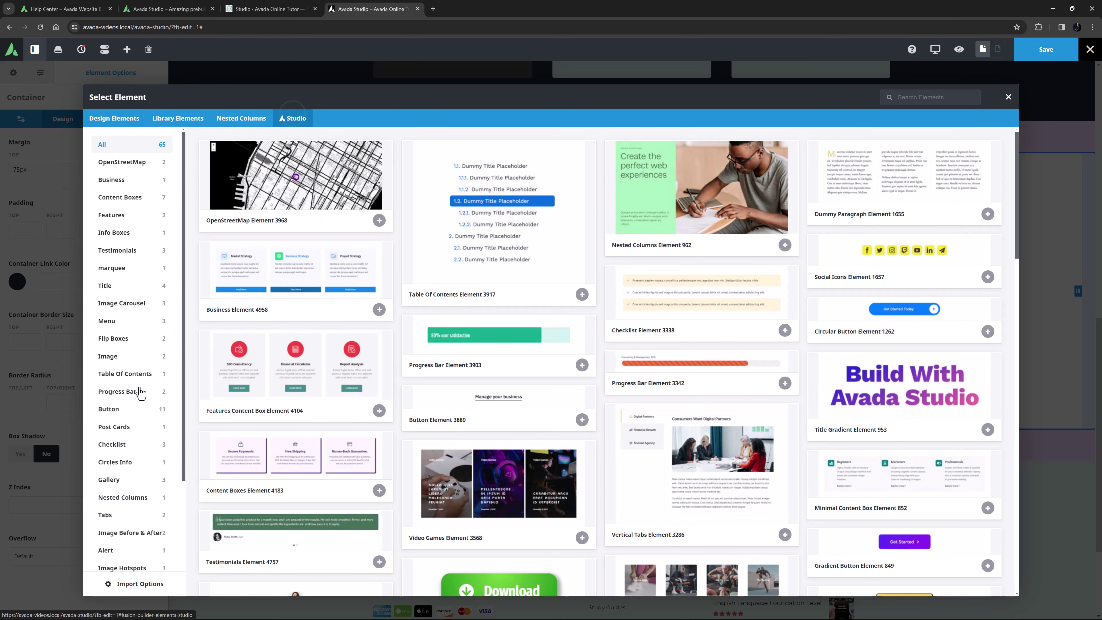
{"action": "scroll", "coordinate": [131, 404], "scroll_direction": "down", "scroll_amount": 3}
{"action": "left_click", "coordinate": [122, 462]}
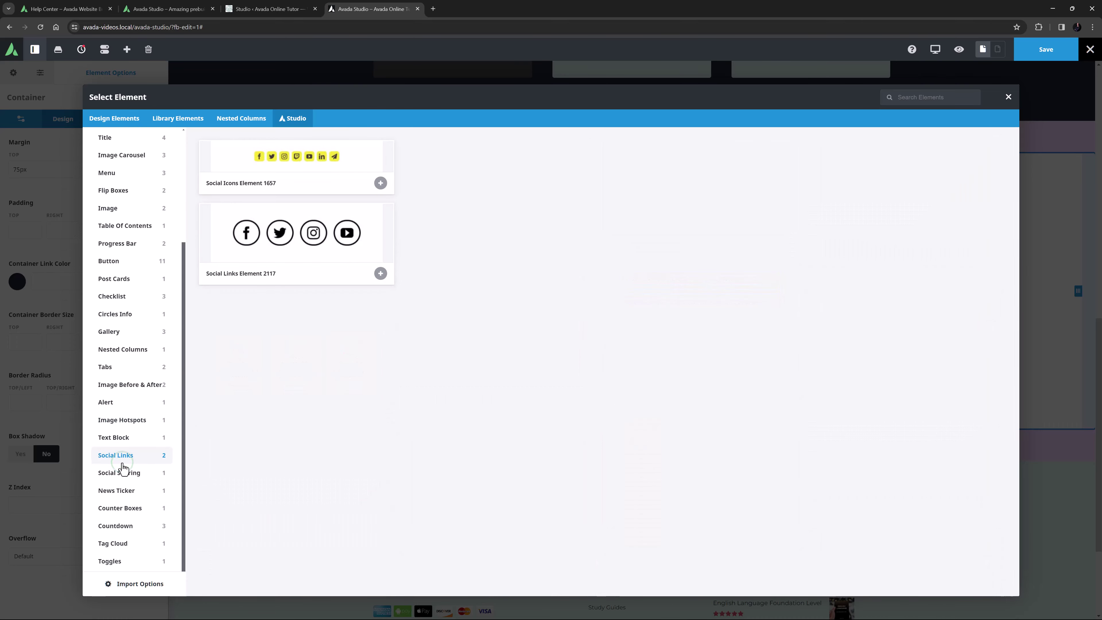
{"action": "left_click", "coordinate": [382, 272]}
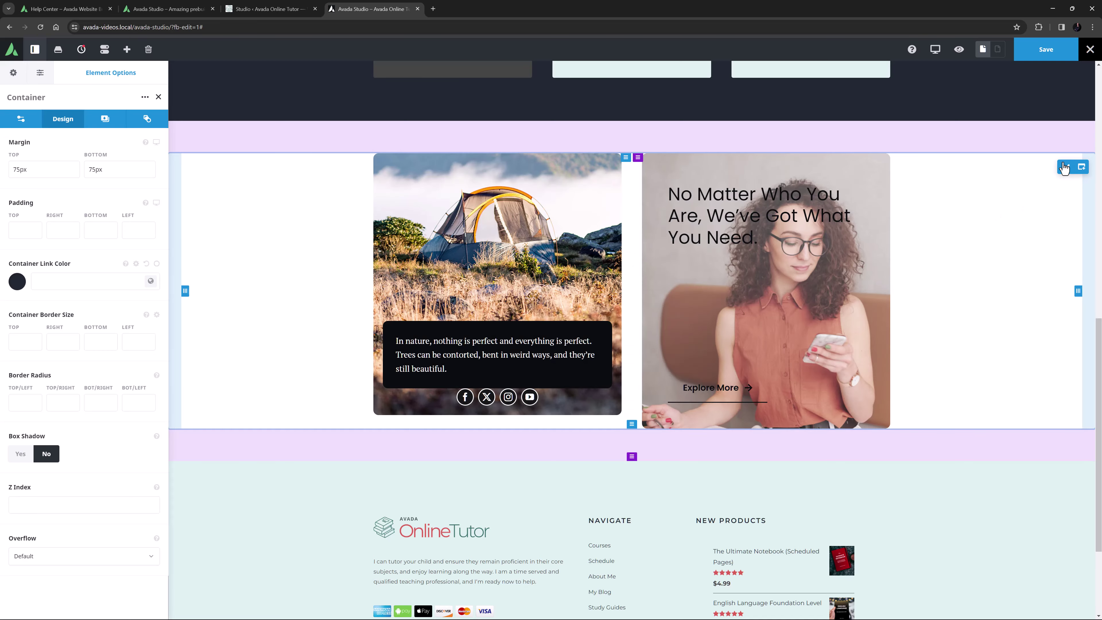
Set Column Alignment to Stretch, give the social icons a 40px top margin, and return to Studio admin.
{"action": "left_click", "coordinate": [20, 119]}
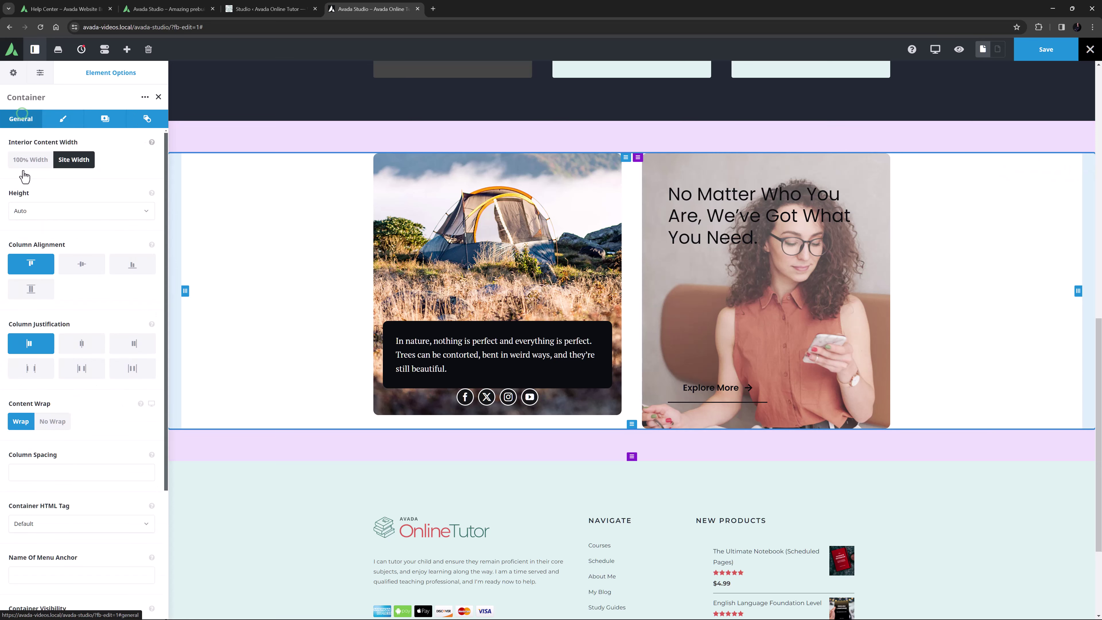
{"action": "left_click", "coordinate": [28, 292]}
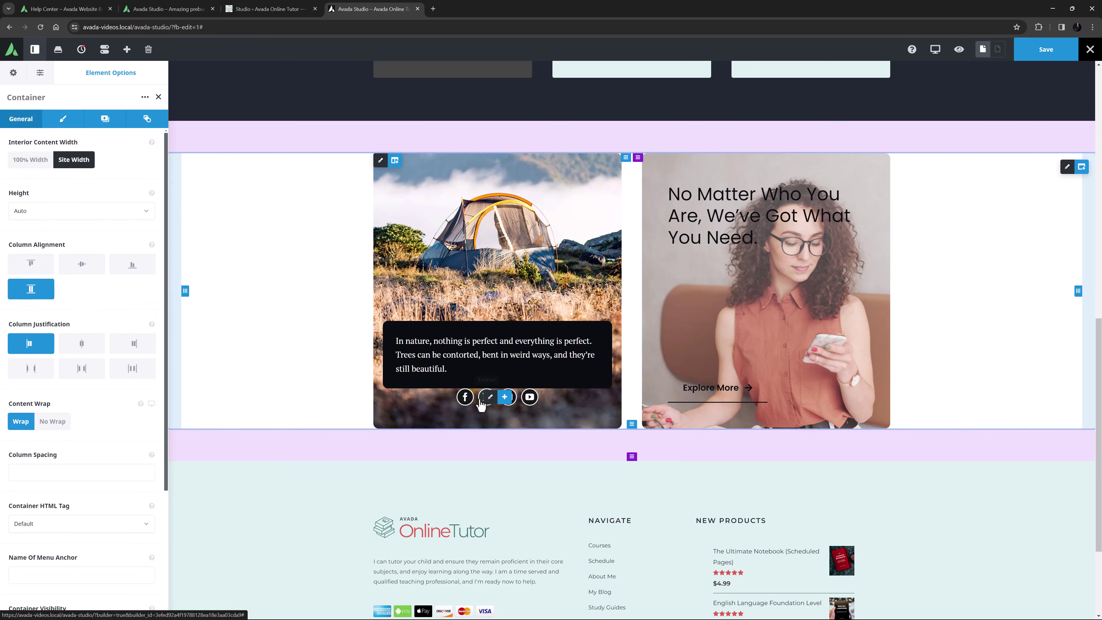
{"action": "left_click", "coordinate": [487, 397]}
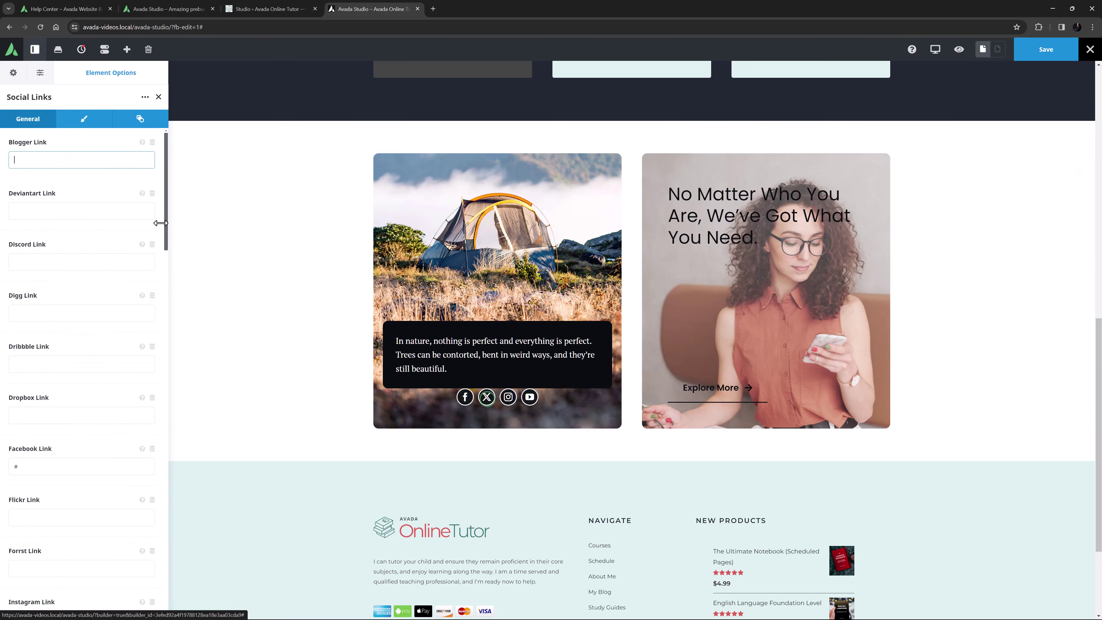
{"action": "left_click", "coordinate": [84, 122]}
{"action": "double_click", "coordinate": [32, 221]}
{"action": "type", "text": "40px"}
{"action": "key", "text": "Tab"}
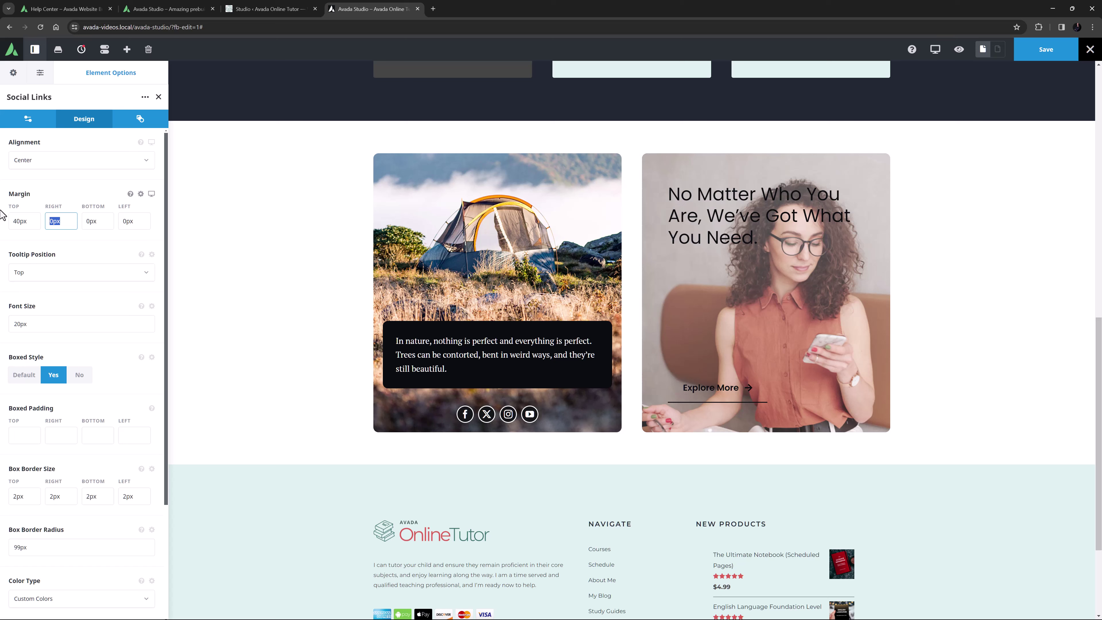
{"action": "left_click", "coordinate": [274, 8]}
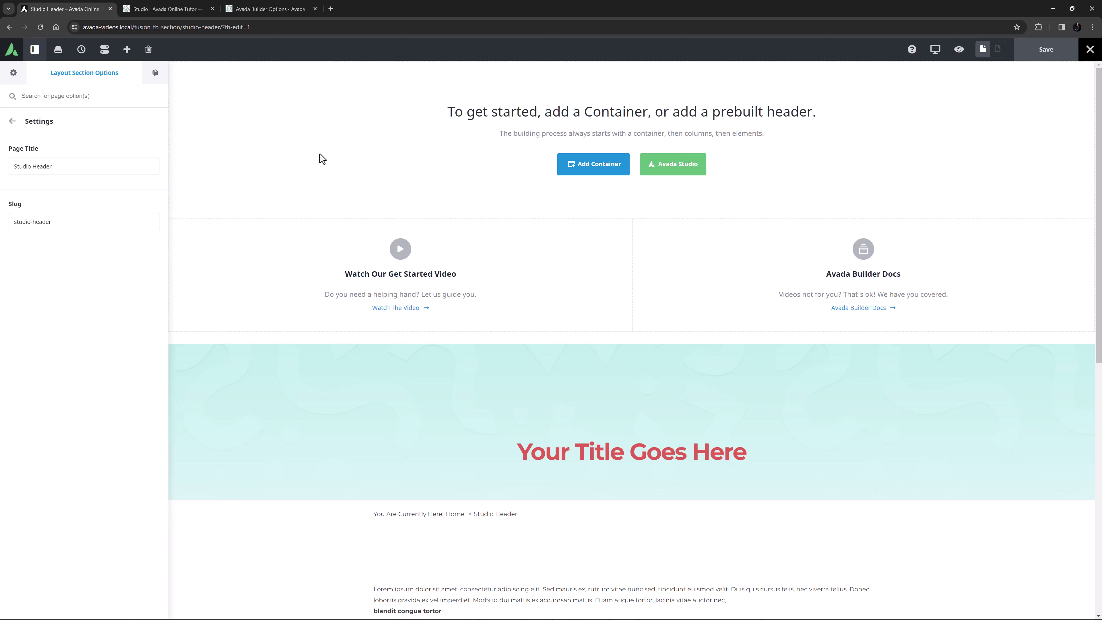
Add Simple Header 135, with logo, menu and Login/Register buttons, from the Studio header library.
{"action": "left_click", "coordinate": [660, 167]}
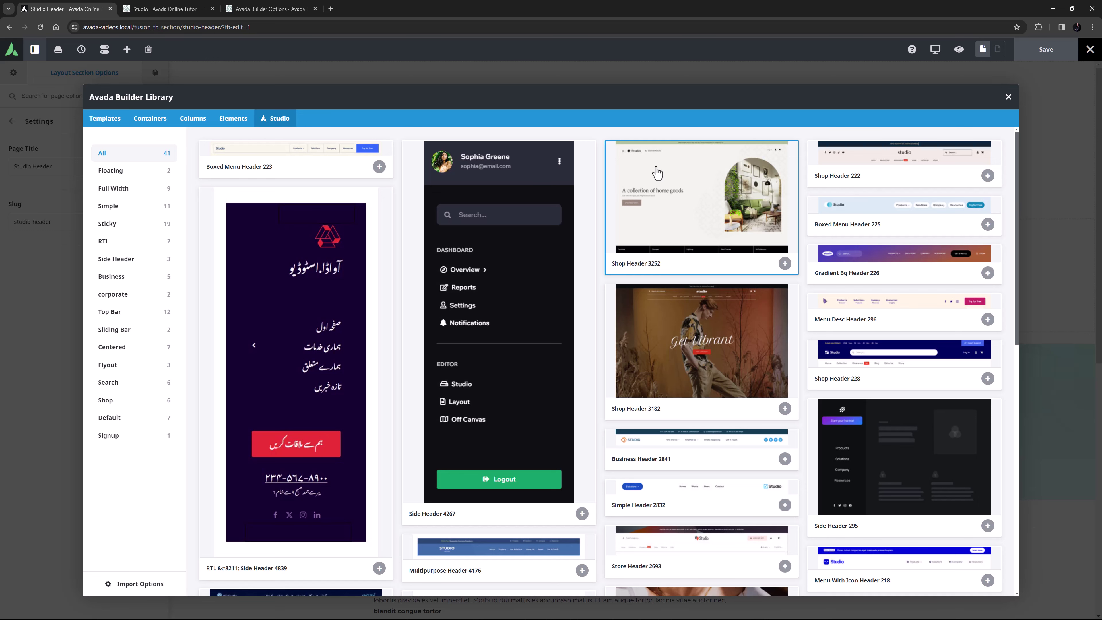
{"action": "scroll", "coordinate": [657, 173], "scroll_direction": "down", "scroll_amount": 5}
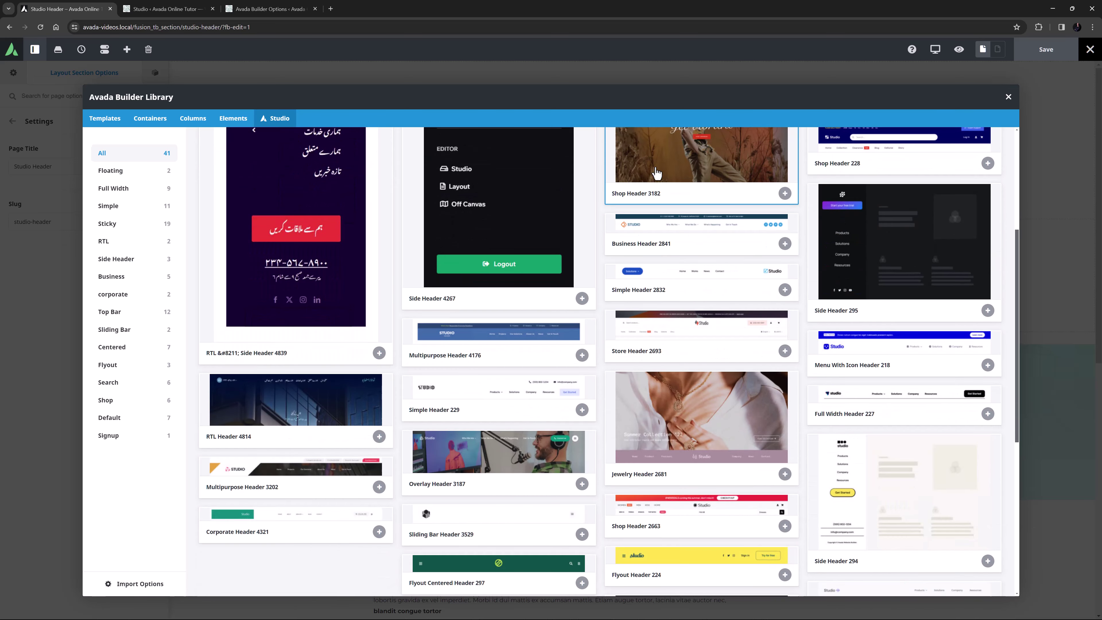
{"action": "scroll", "coordinate": [657, 173], "scroll_direction": "down", "scroll_amount": 6}
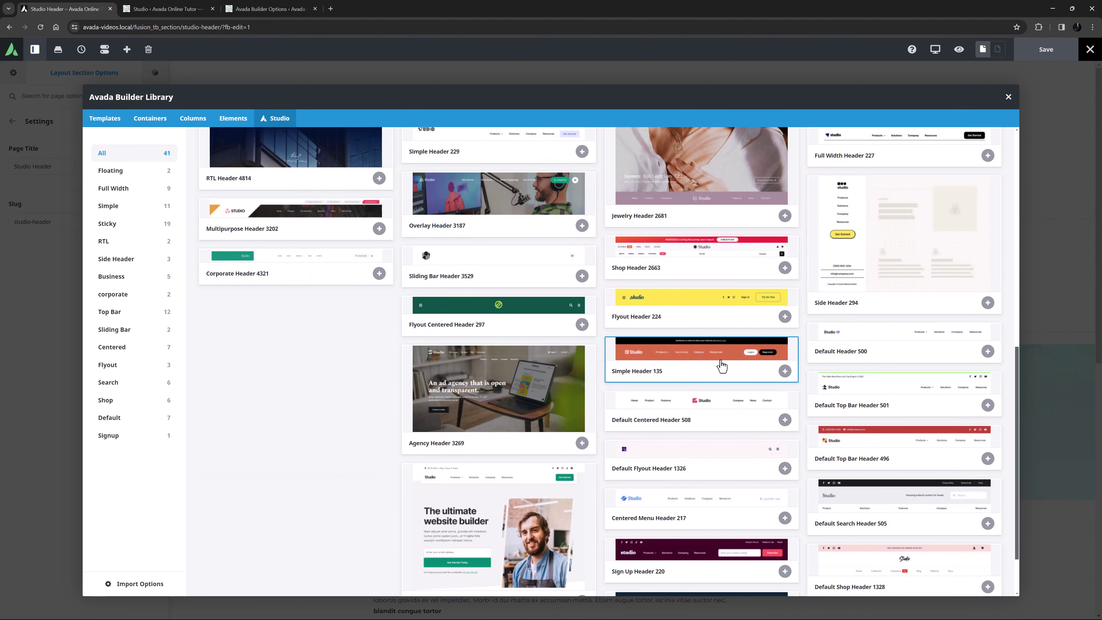
{"action": "left_click", "coordinate": [786, 371]}
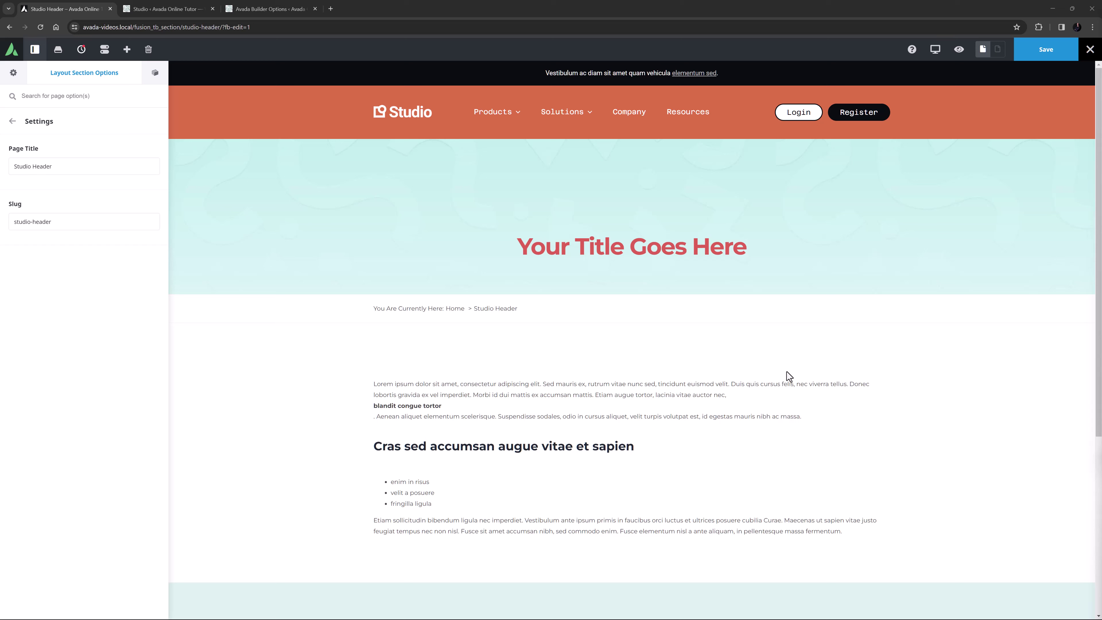
At tablet width, inspect the header container's Mobile & Tablet Device Type rule, then return to desktop preview.
{"action": "mouse_move", "coordinate": [936, 50]}
{"action": "left_click", "coordinate": [957, 74]}
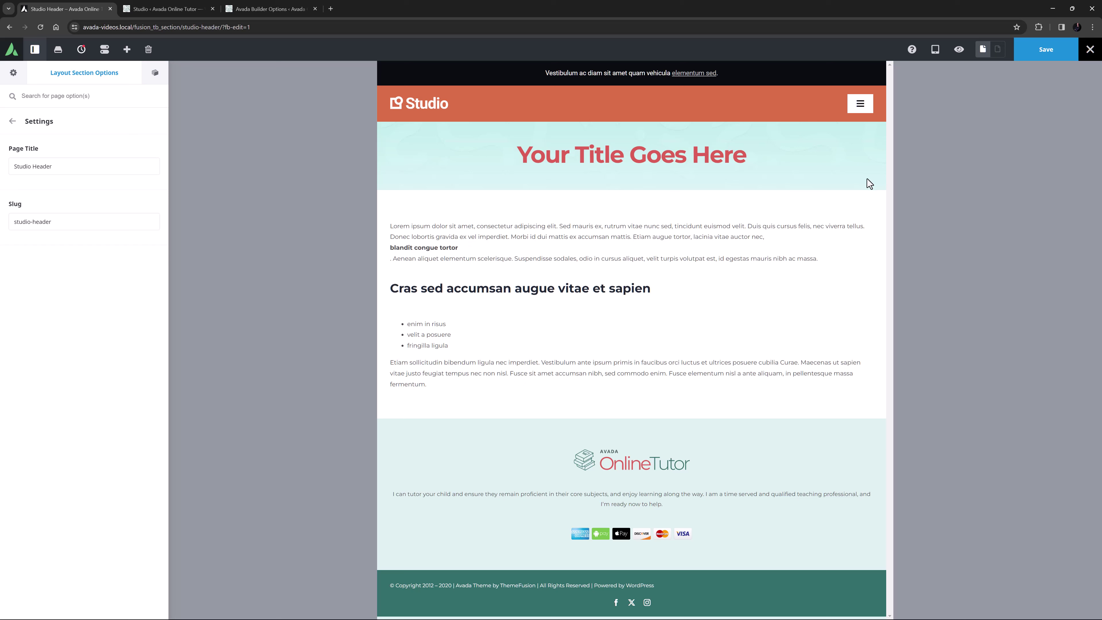
{"action": "mouse_move", "coordinate": [862, 127]}
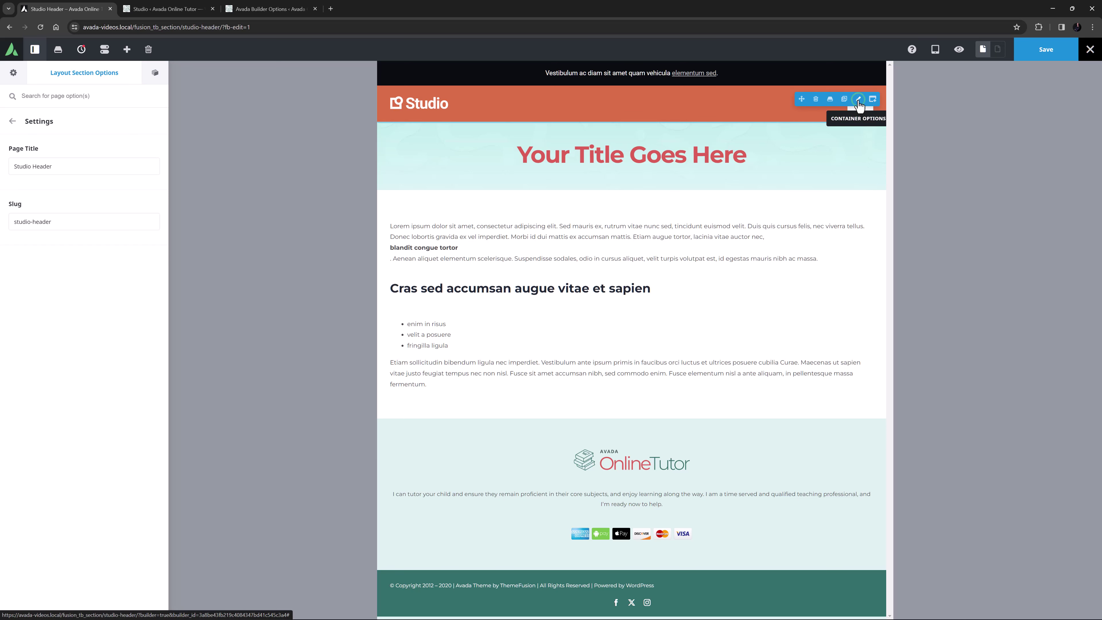
{"action": "left_click", "coordinate": [859, 102]}
{"action": "left_click", "coordinate": [141, 119]}
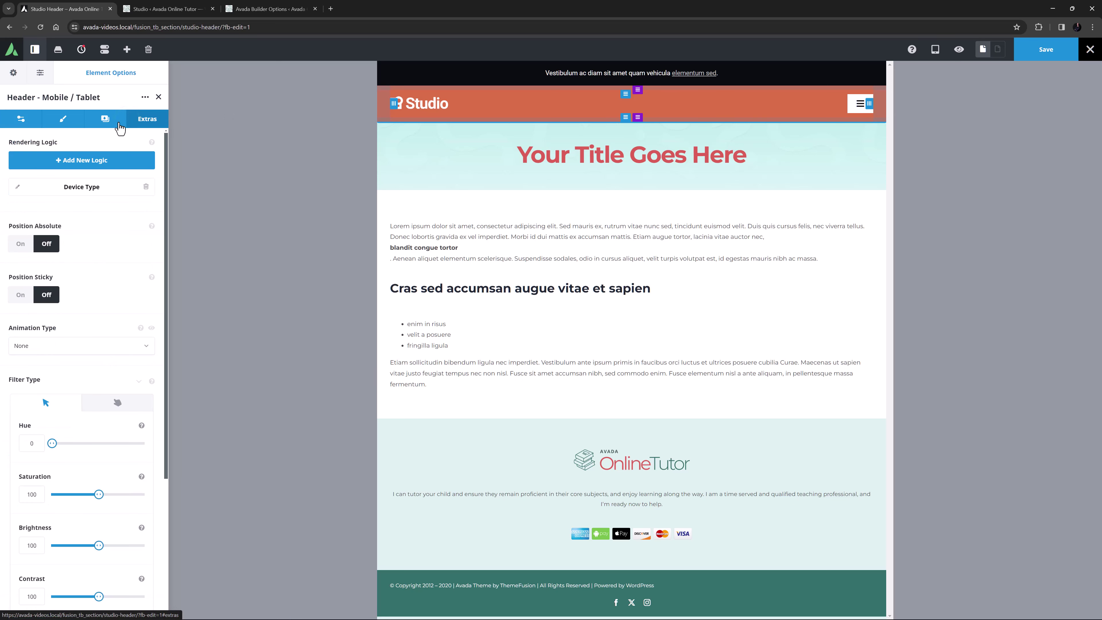
{"action": "left_click", "coordinate": [18, 187]}
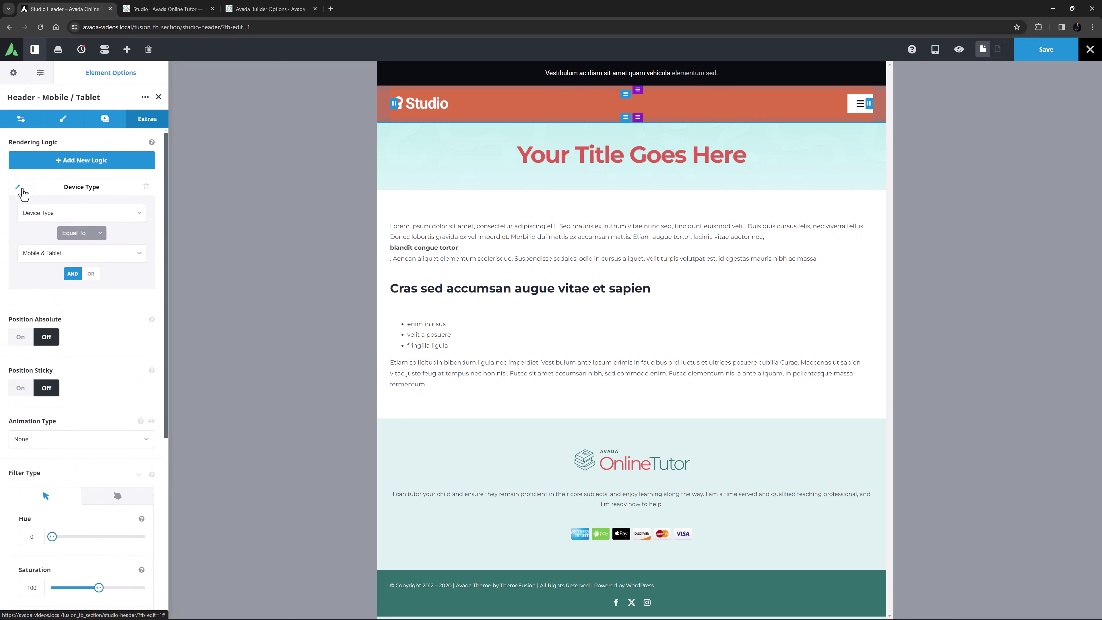
{"action": "left_click", "coordinate": [22, 188]}
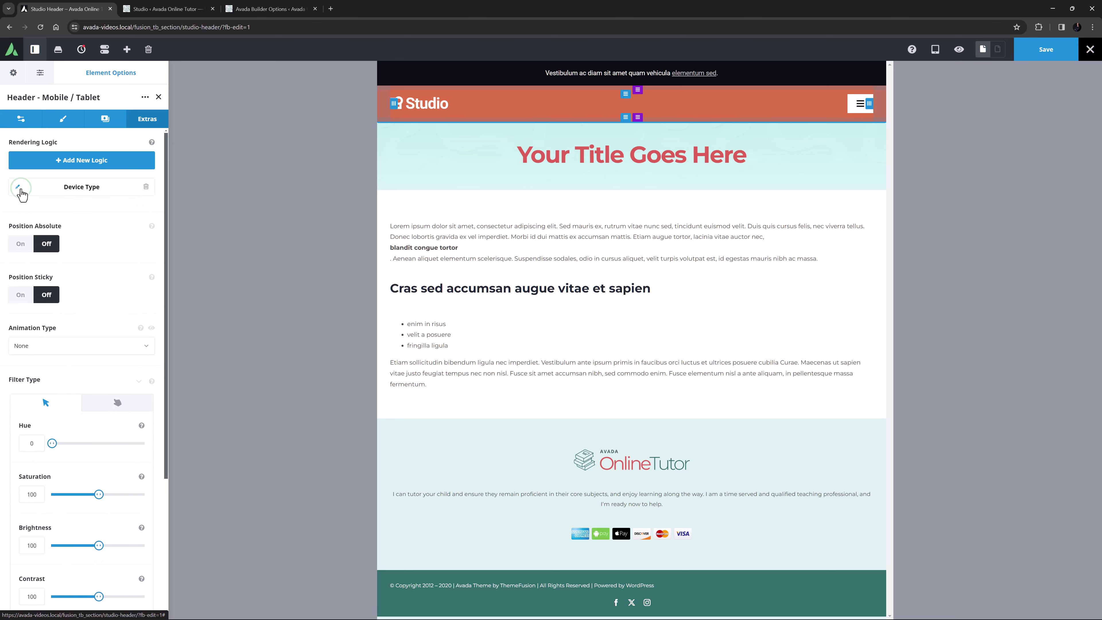
{"action": "left_click", "coordinate": [934, 51]}
{"action": "left_click", "coordinate": [981, 71]}
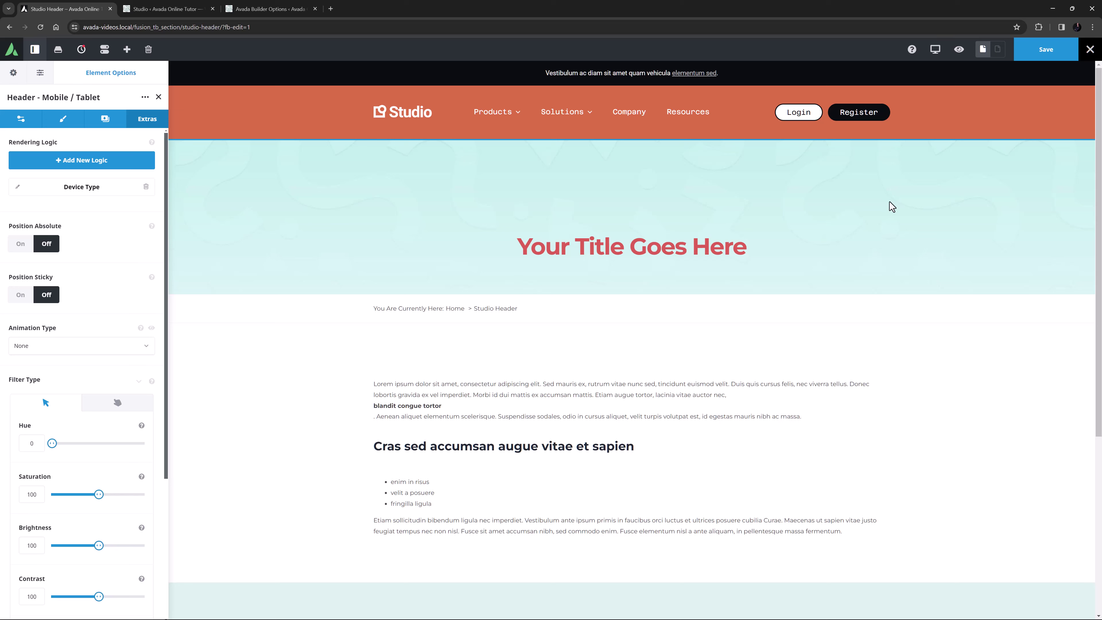
Look through the Studio Content and Footers collections, then go back to the Studio Header builder.
{"action": "left_click", "coordinate": [176, 13]}
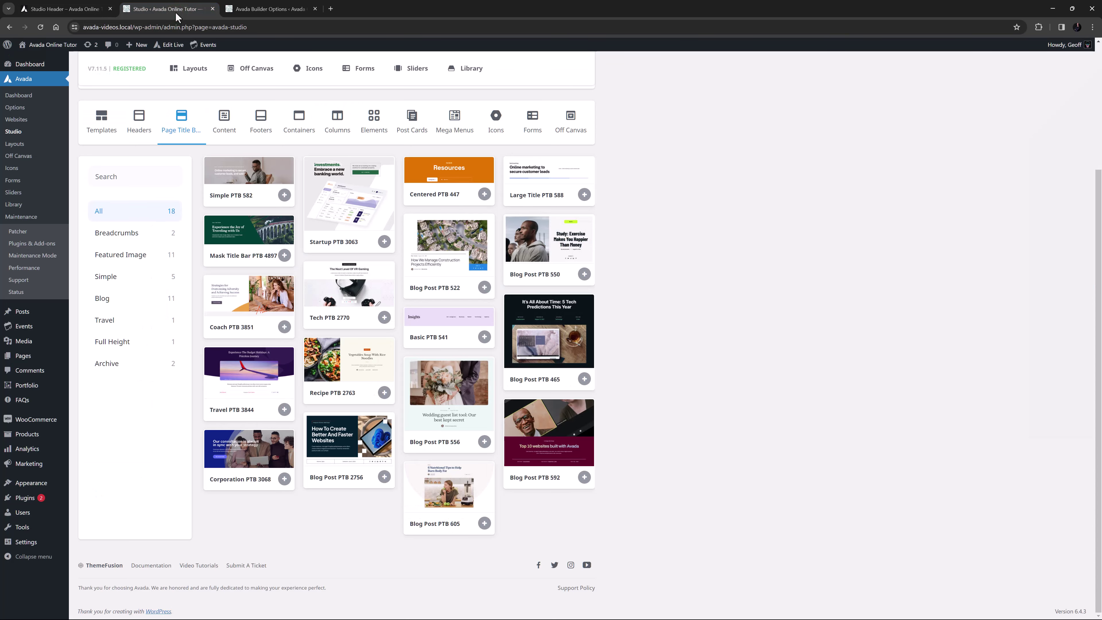
{"action": "left_click", "coordinate": [223, 125]}
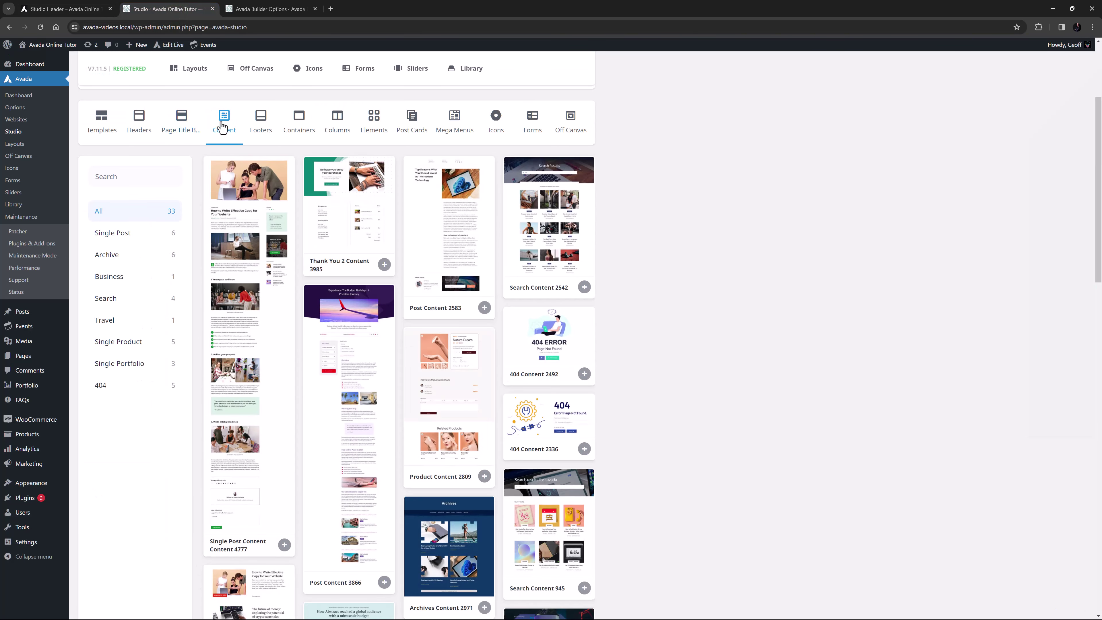
{"action": "left_click", "coordinate": [262, 126]}
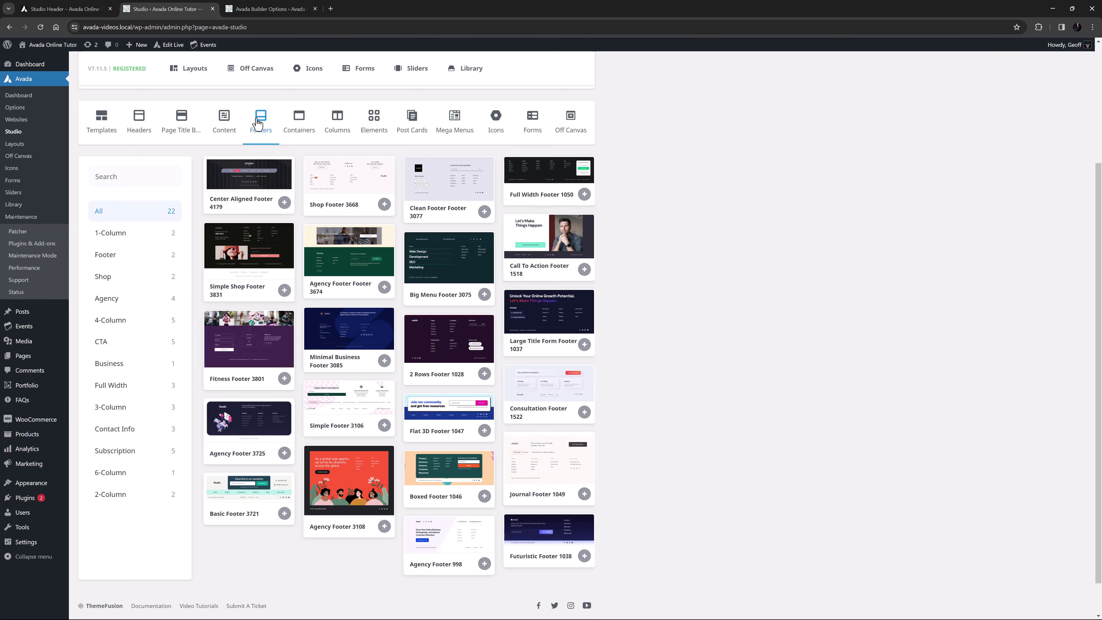
{"action": "left_click", "coordinate": [69, 8]}
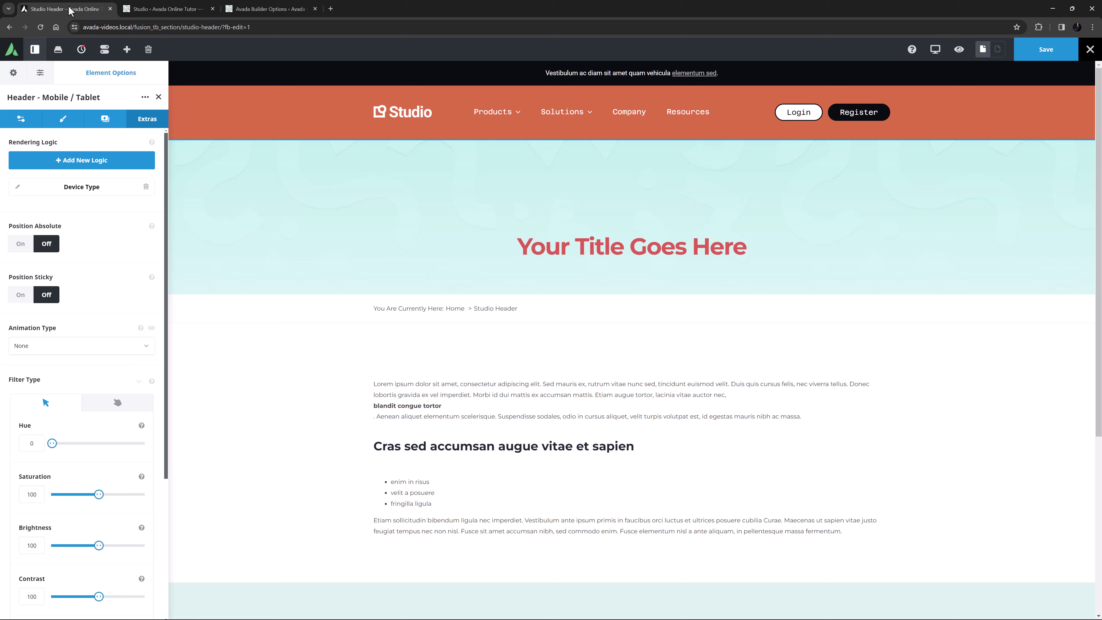
Review the Remove Avada Studio Content option in Avada Builder Options, then return to the Studio footers library.
{"action": "left_click", "coordinate": [243, 10]}
{"action": "scroll", "coordinate": [298, 81], "scroll_direction": "down", "scroll_amount": 20}
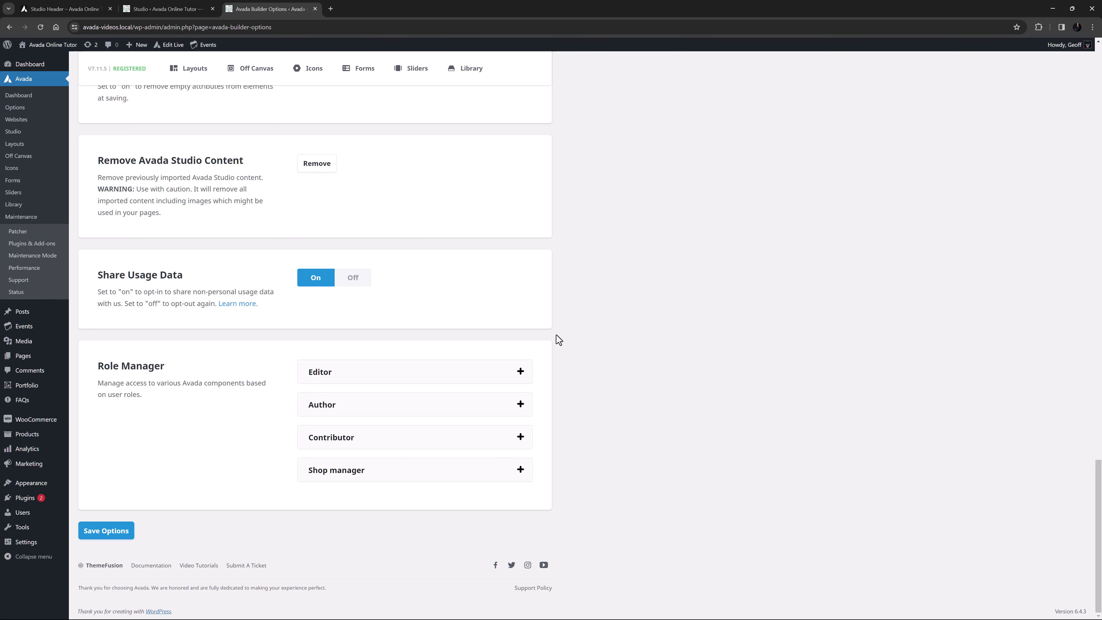
{"action": "left_click", "coordinate": [149, 7]}
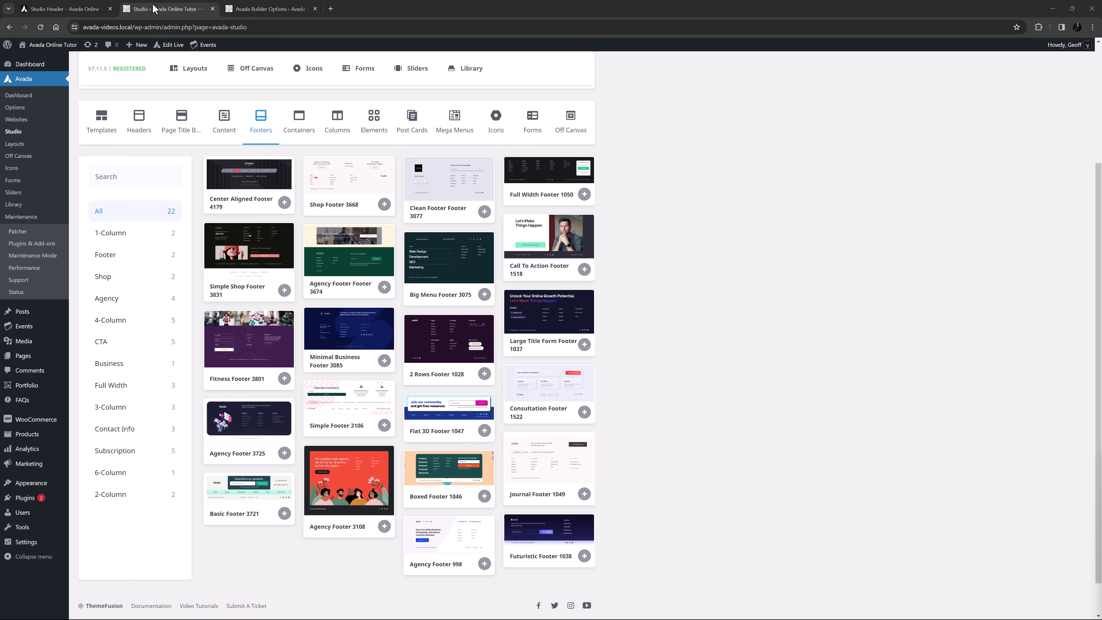
Check the custom icons page, then open the header Login button's design settings.
{"action": "left_click", "coordinate": [310, 69]}
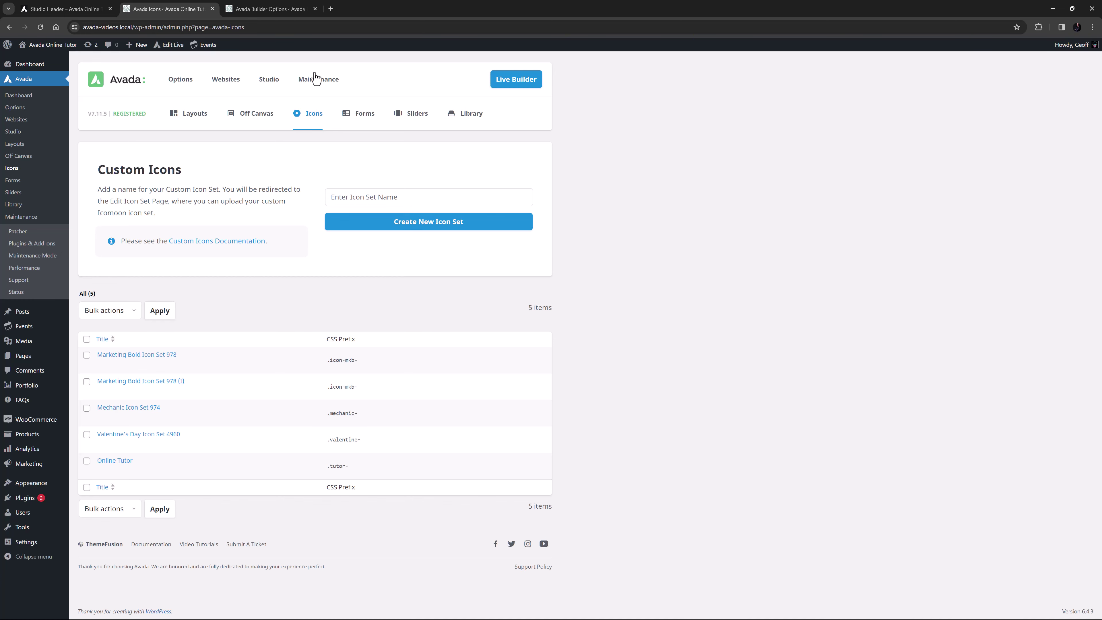
{"action": "left_click", "coordinate": [50, 7]}
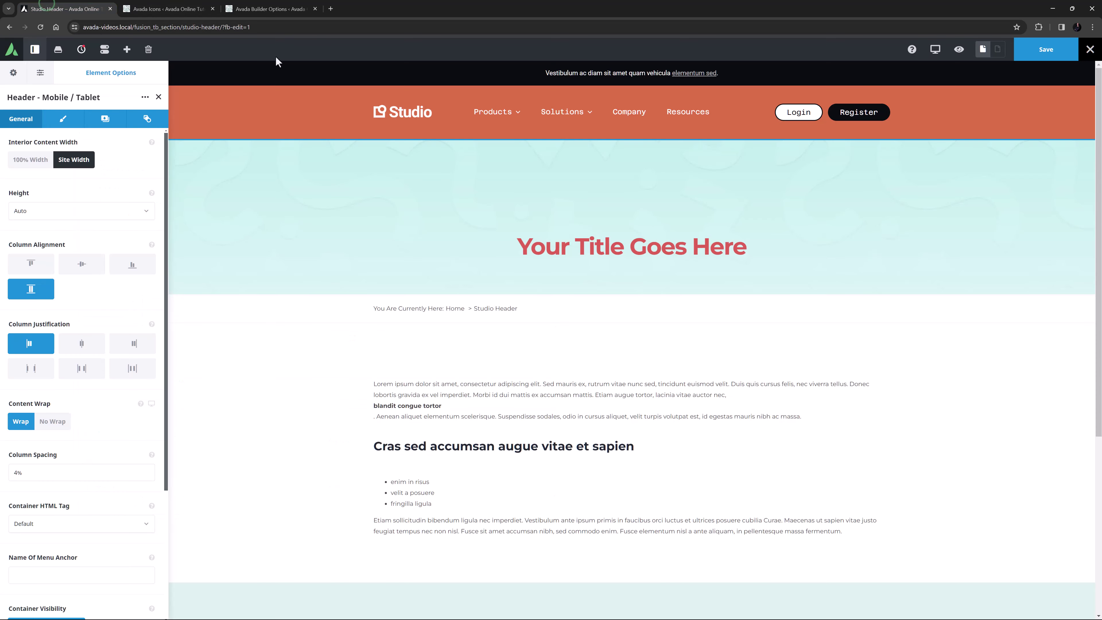
{"action": "left_click", "coordinate": [792, 111]}
{"action": "left_click", "coordinate": [83, 119]}
Set the Login button's icon to the paper-plane from the Valentine's Day icon set.
{"action": "scroll", "coordinate": [49, 369], "scroll_direction": "down", "scroll_amount": 10}
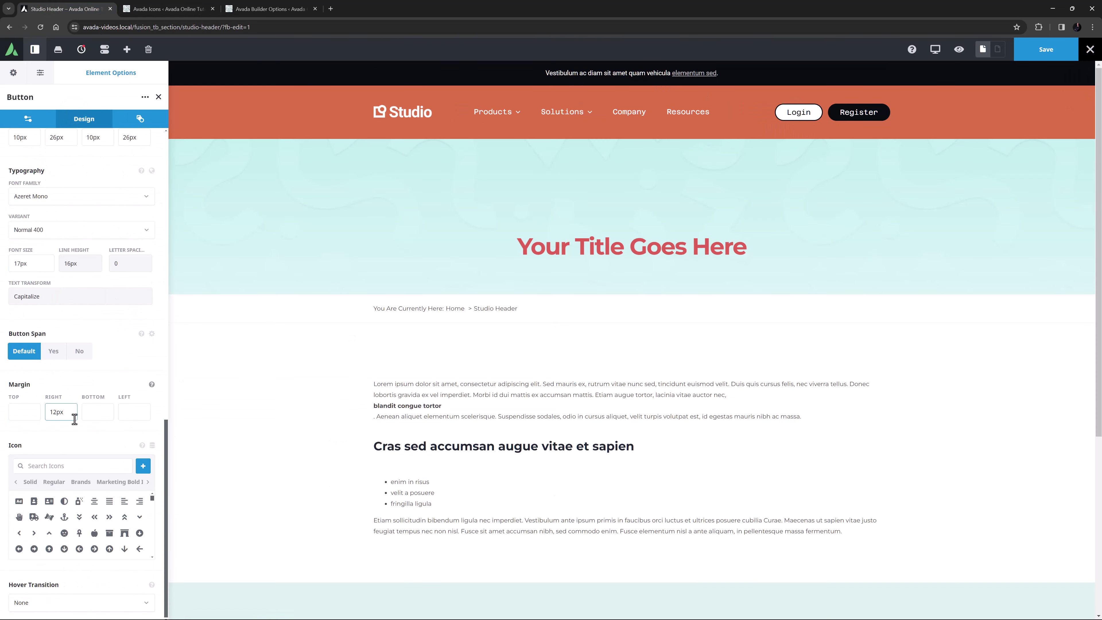
{"action": "left_click", "coordinate": [148, 483]}
{"action": "left_click", "coordinate": [149, 483]}
{"action": "left_click", "coordinate": [148, 483]}
{"action": "left_click", "coordinate": [148, 483]}
{"action": "left_click", "coordinate": [148, 483]}
{"action": "left_click", "coordinate": [111, 482]}
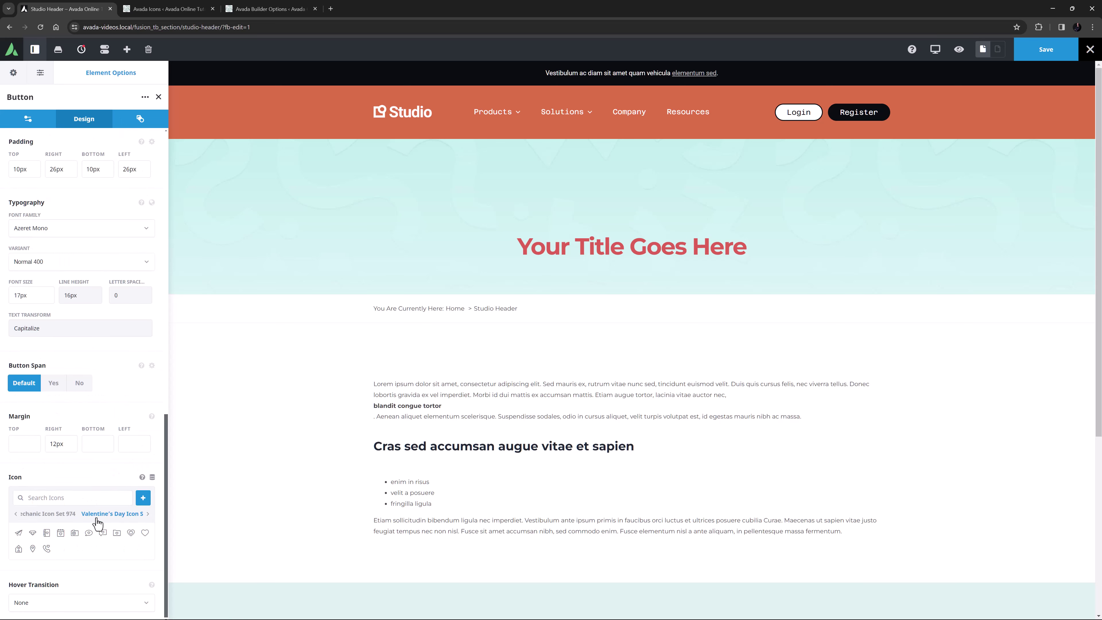
{"action": "left_click", "coordinate": [18, 534]}
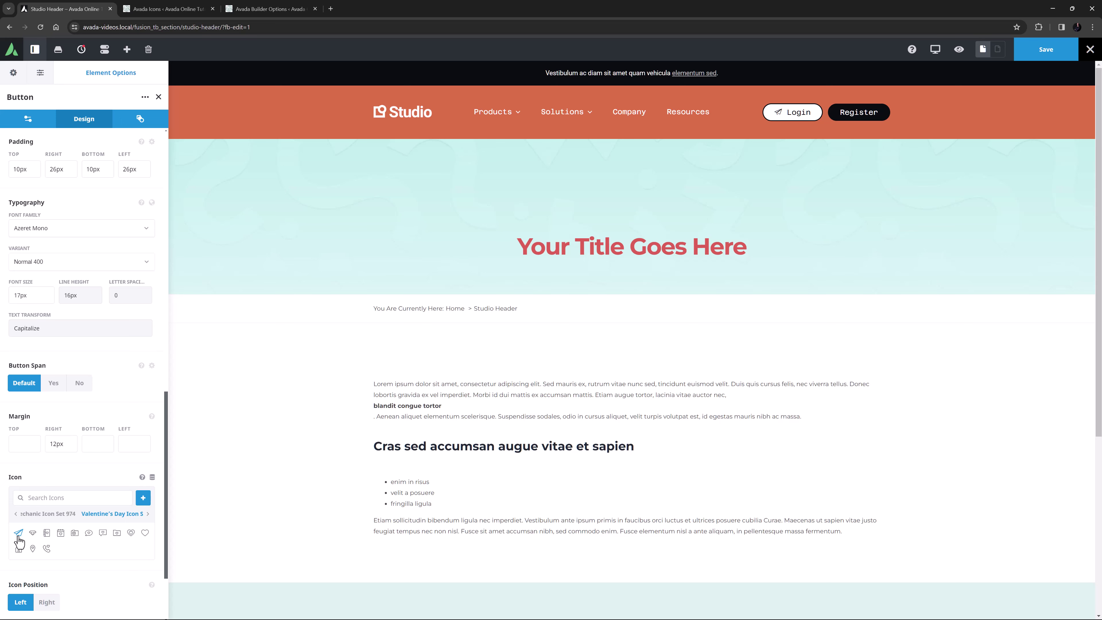
Create a new form named 'New Form' from the Forms page.
{"action": "left_click", "coordinate": [145, 9]}
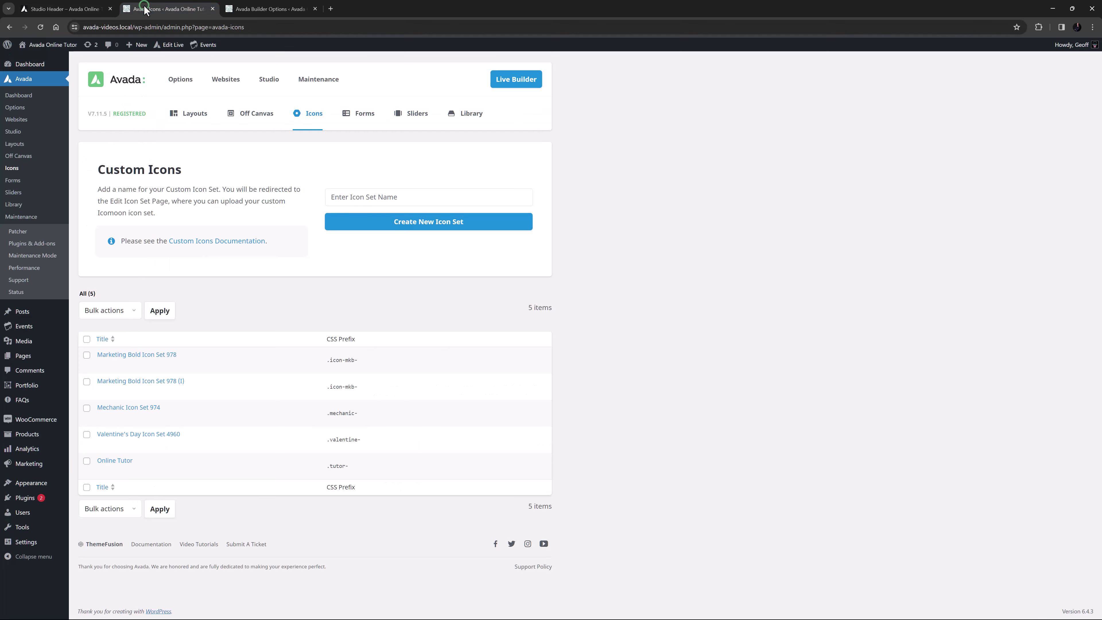
{"action": "left_click", "coordinate": [350, 113]}
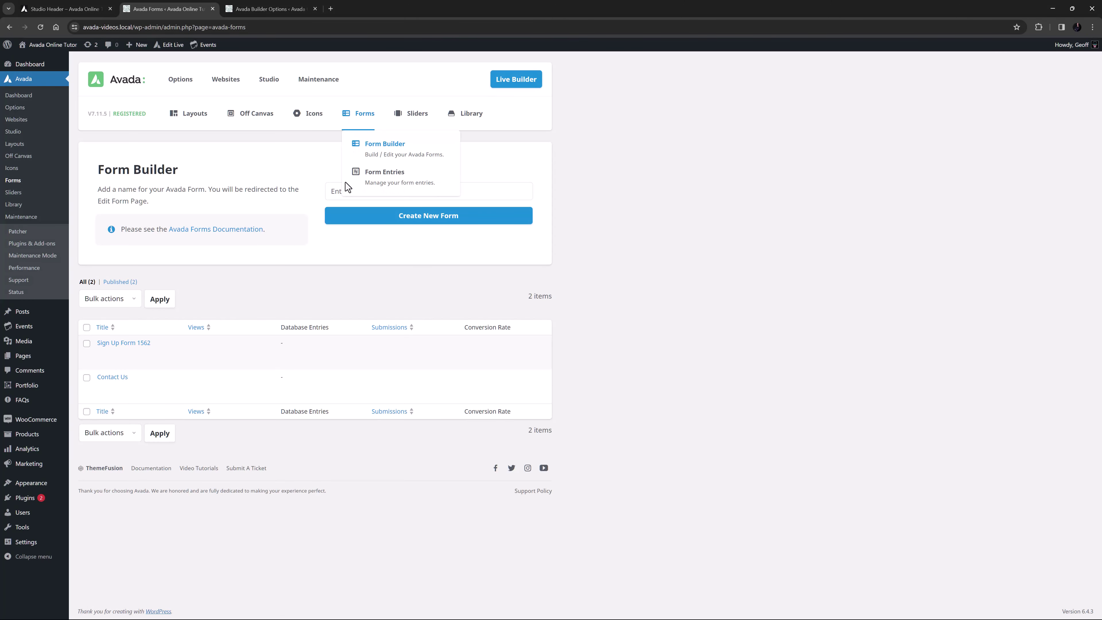
{"action": "left_click", "coordinate": [337, 192]}
{"action": "type", "text": "New Form"}
{"action": "key", "text": "Return"}
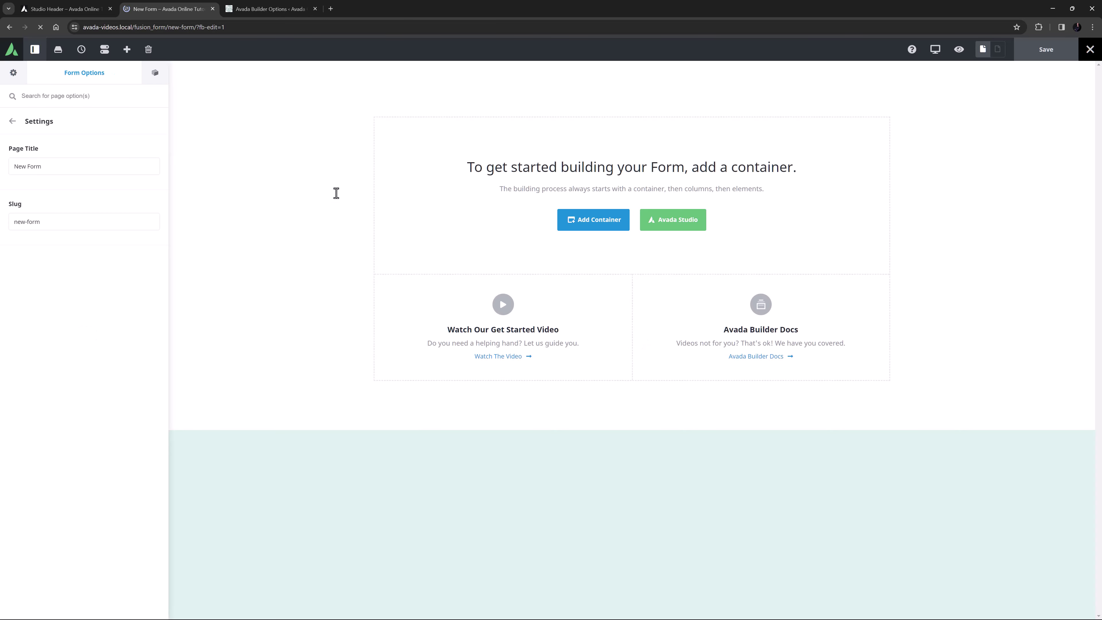
Preview the Studio form templates without importing, then return to the forms list.
{"action": "left_click", "coordinate": [673, 226]}
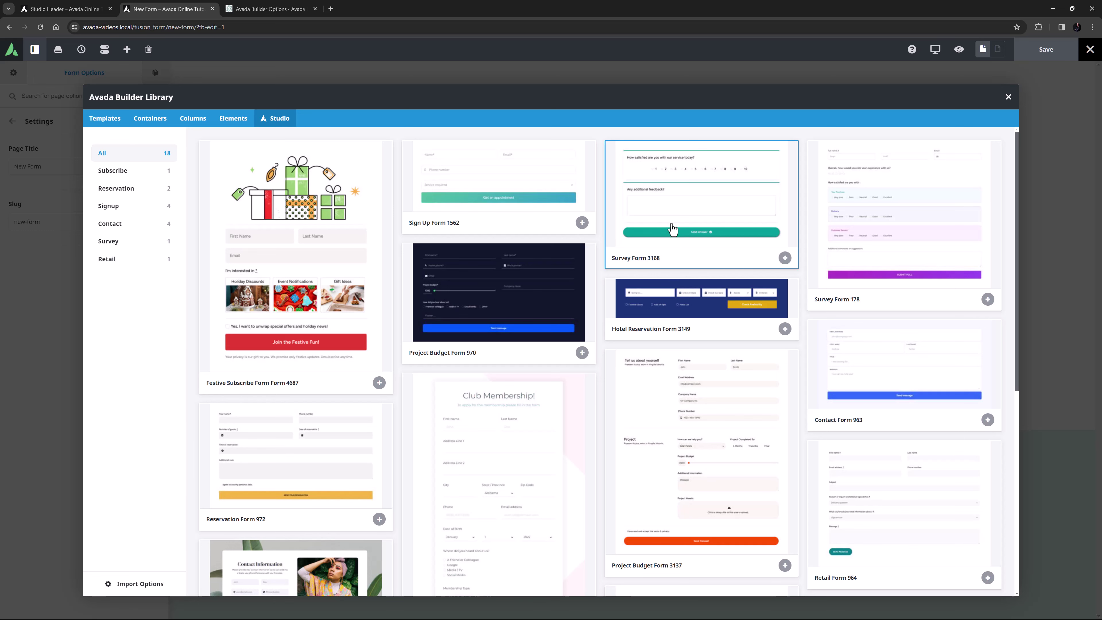
{"action": "left_click", "coordinate": [1008, 96]}
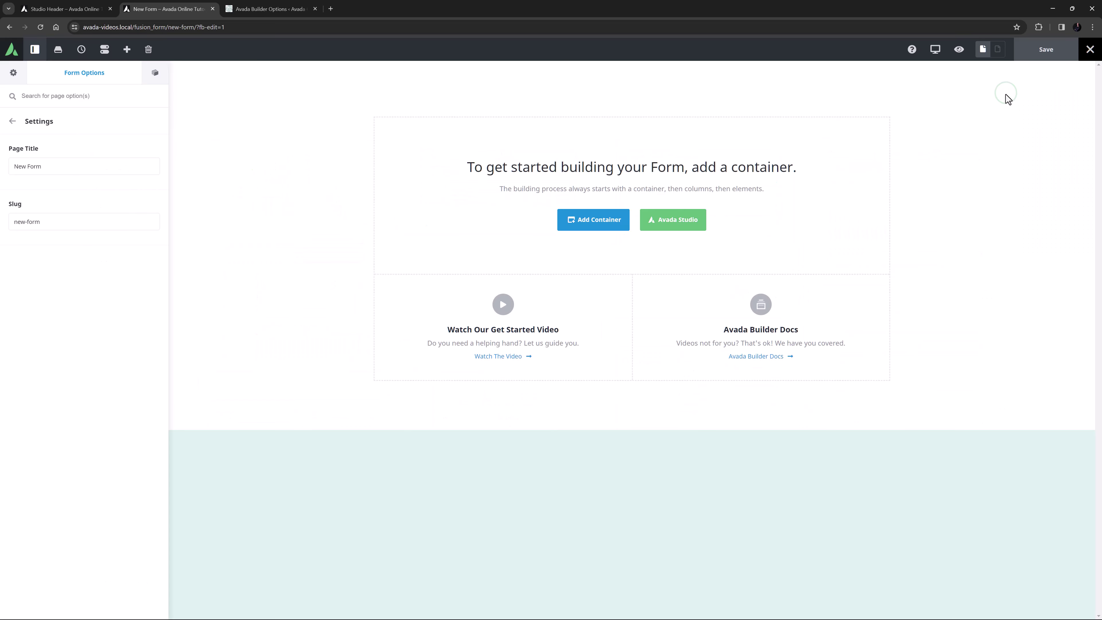
{"action": "left_click", "coordinate": [10, 27]}
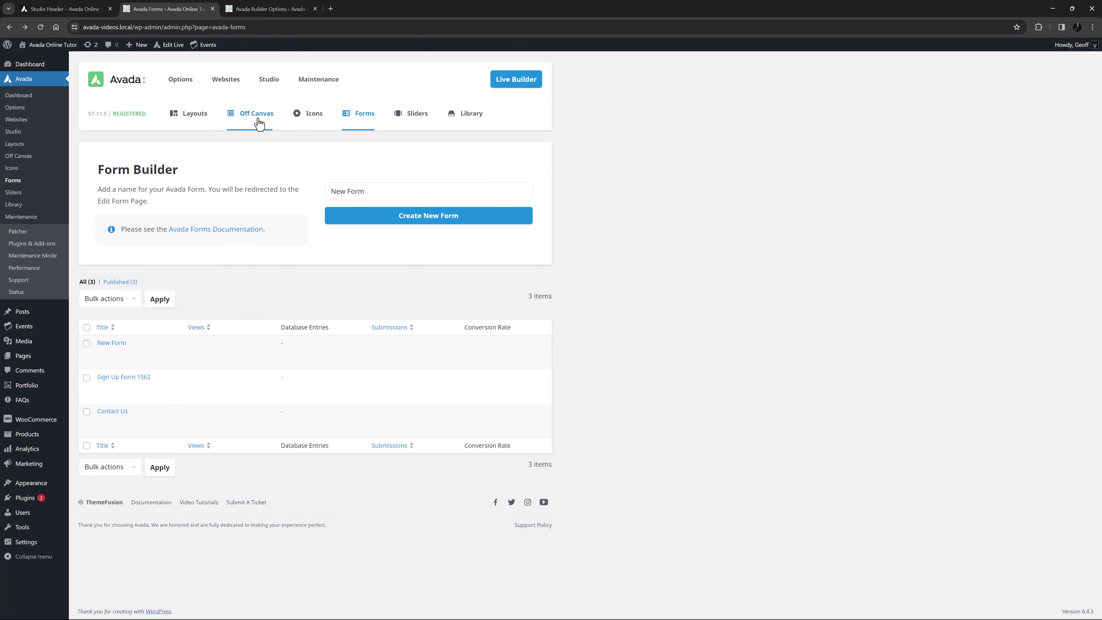
Create a new off canvas named 'New Off Canvas'.
{"action": "left_click", "coordinate": [258, 123]}
{"action": "left_click", "coordinate": [396, 197]}
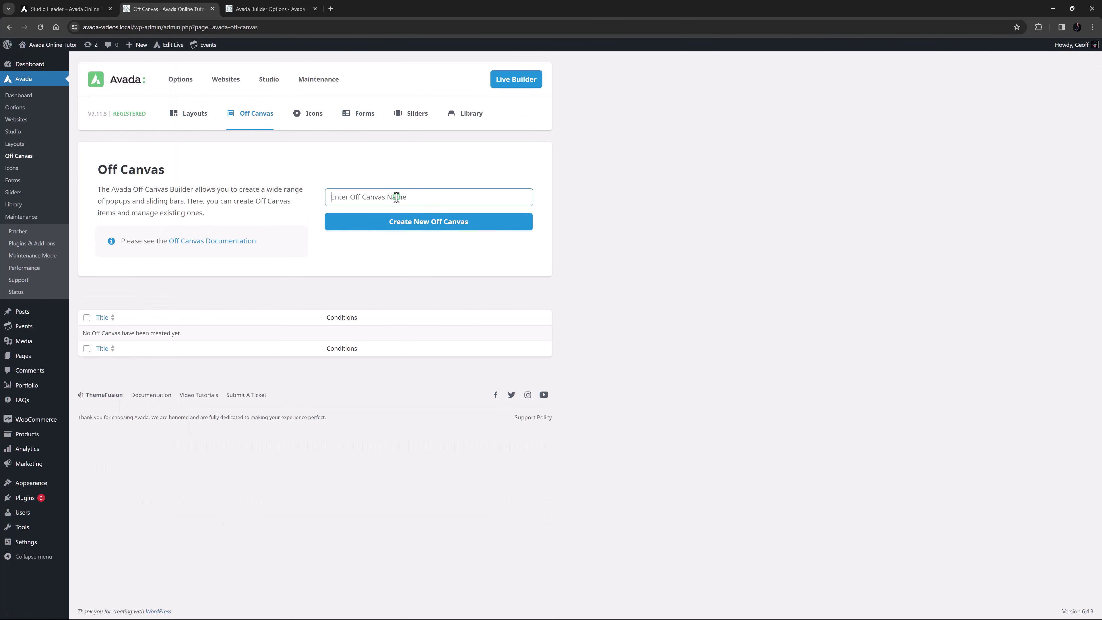
{"action": "type", "text": "New Off Canvas"}
{"action": "key", "text": "Return"}
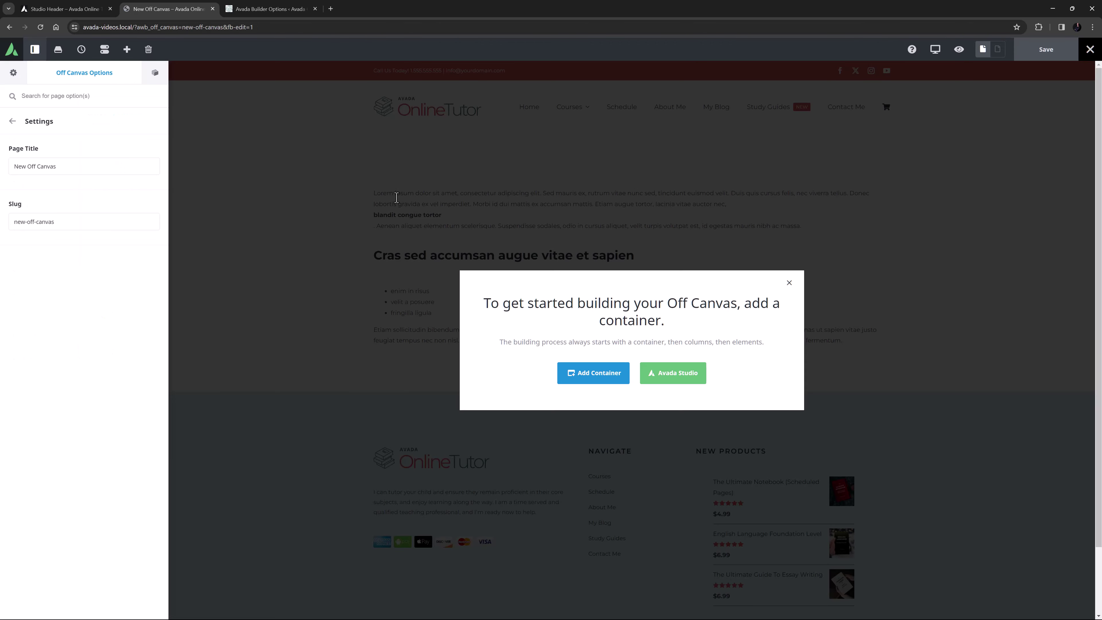
Preview the Studio off canvas templates without importing, then return to the off canvas list.
{"action": "left_click", "coordinate": [652, 374]}
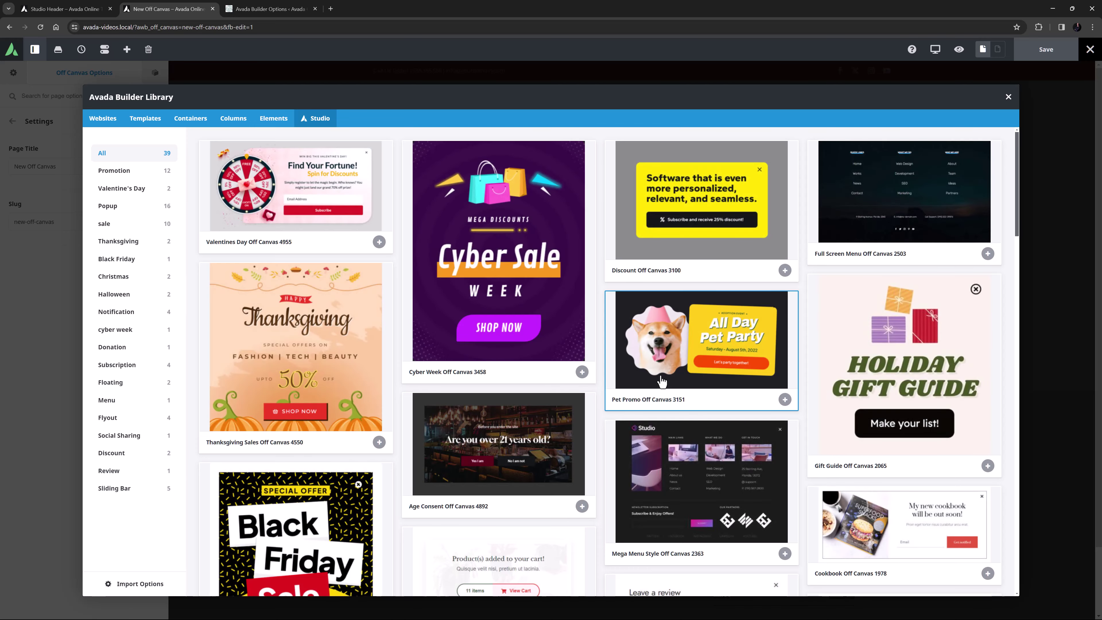
{"action": "left_click", "coordinate": [1009, 97]}
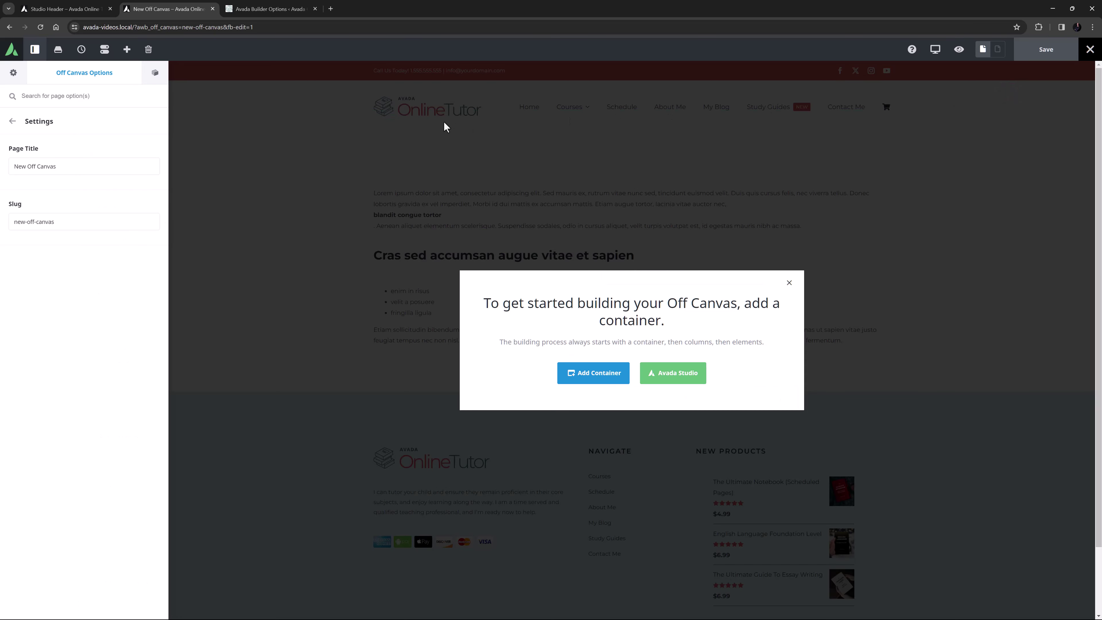
{"action": "left_click", "coordinate": [9, 27]}
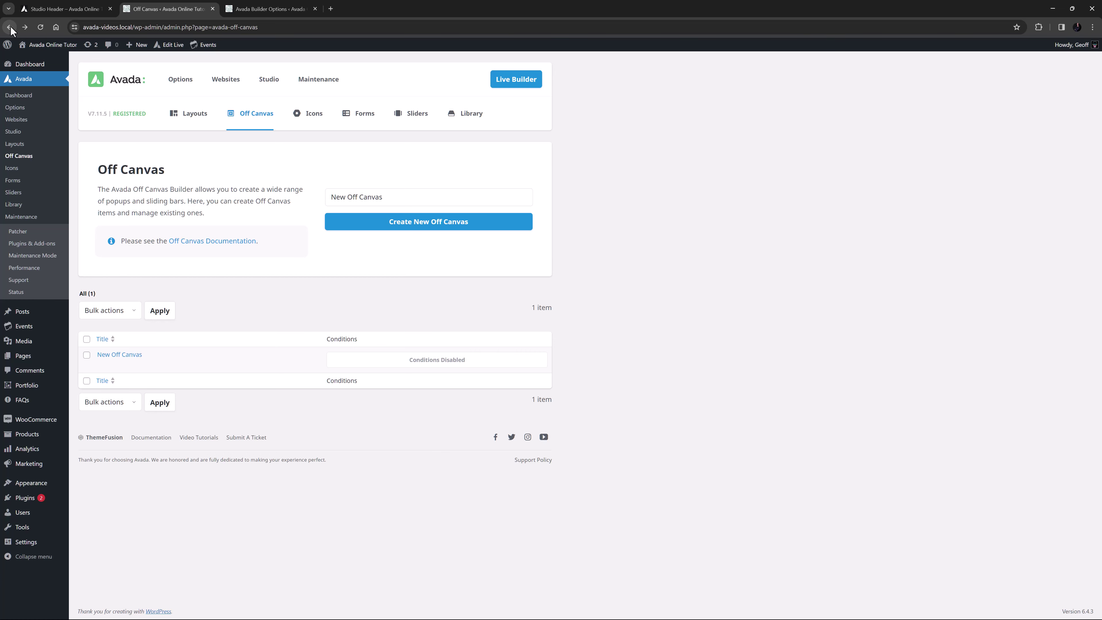
Create a Post Card library element named 'New Post Card'.
{"action": "left_click", "coordinate": [473, 121]}
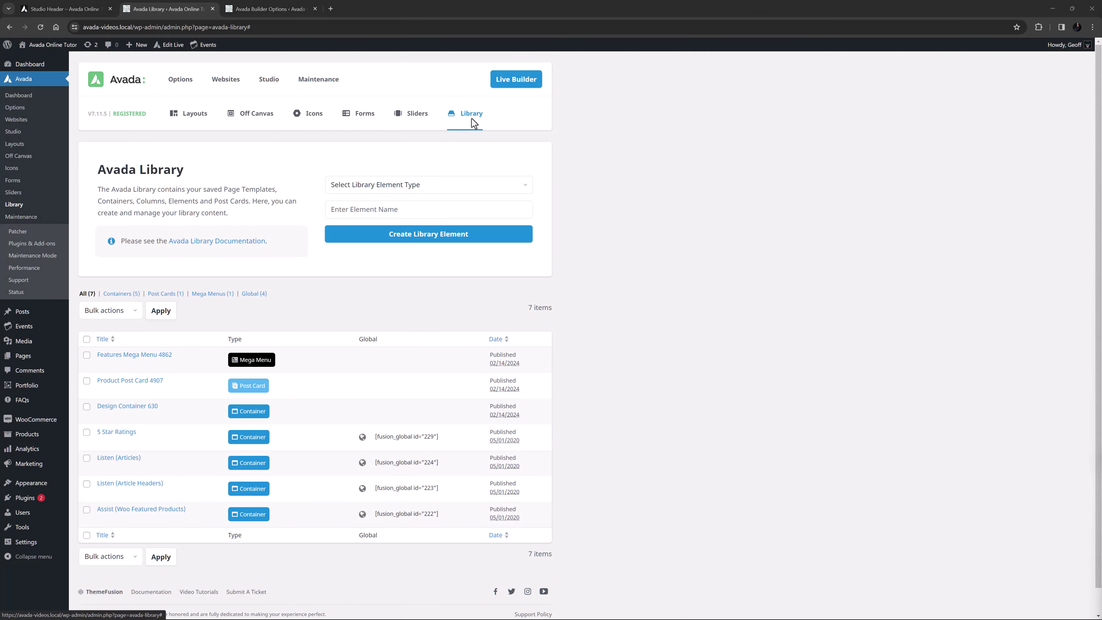
{"action": "left_click", "coordinate": [422, 185]}
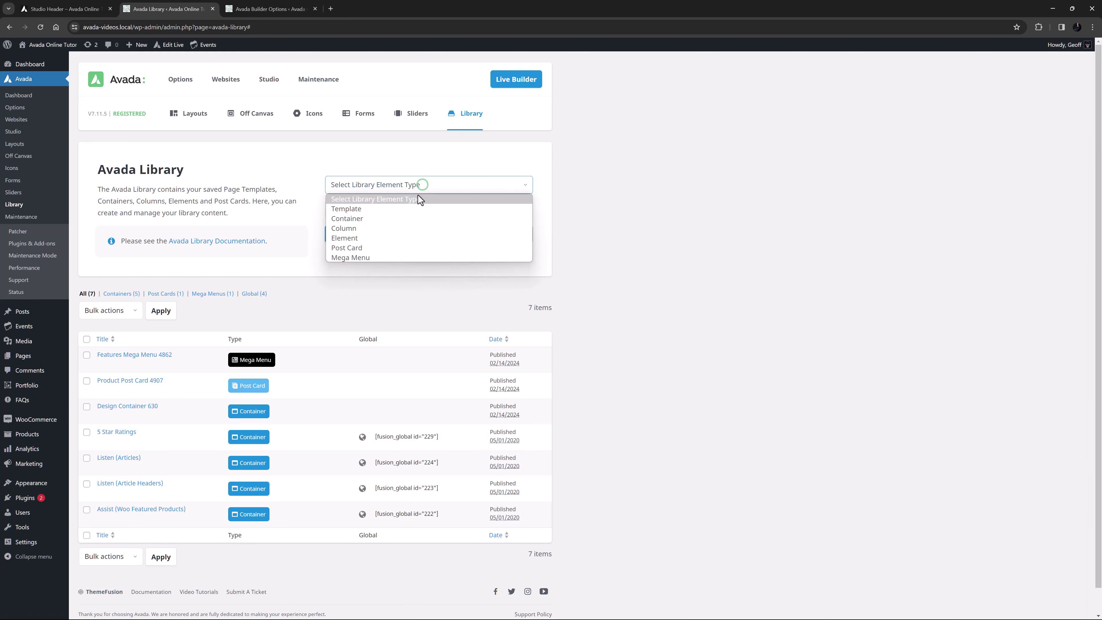
{"action": "left_click", "coordinate": [382, 246]}
{"action": "left_click", "coordinate": [366, 210]}
{"action": "type", "text": "New Post Card"}
{"action": "key", "text": "Return"}
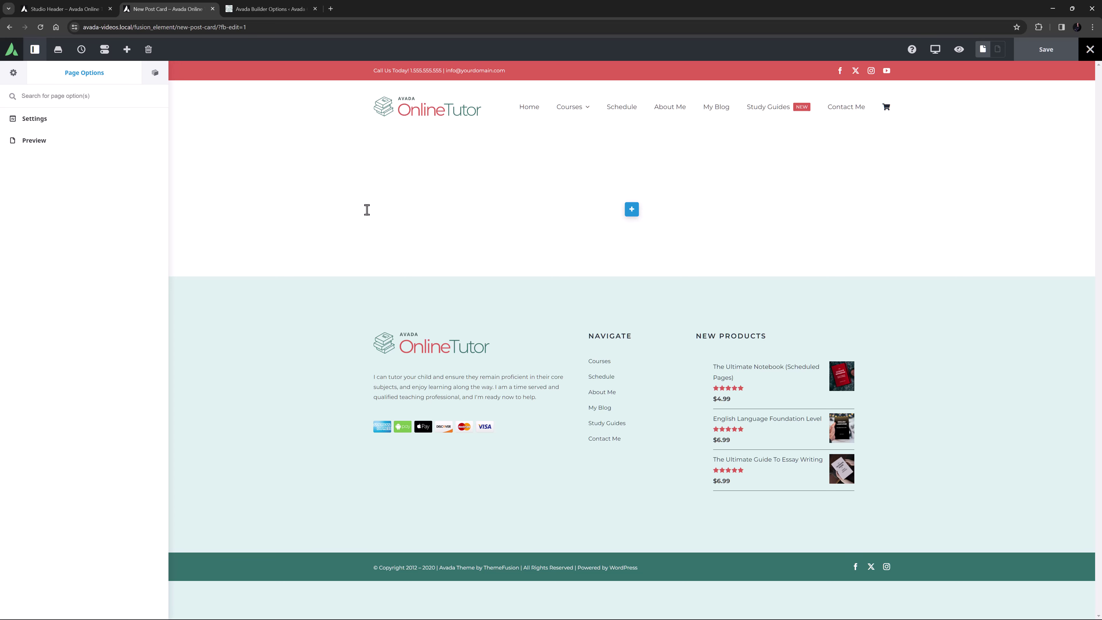
Import the Studio Product Post Card 4907 design into the post card.
{"action": "left_click", "coordinate": [57, 49]}
{"action": "left_click", "coordinate": [142, 121]}
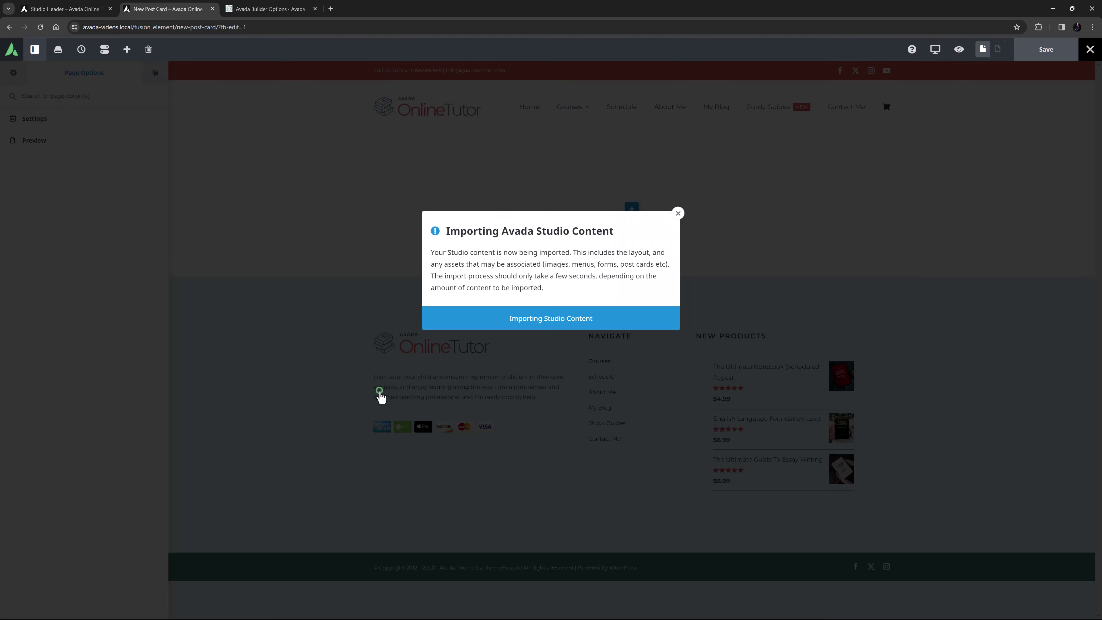
{"action": "left_click", "coordinate": [379, 389]}
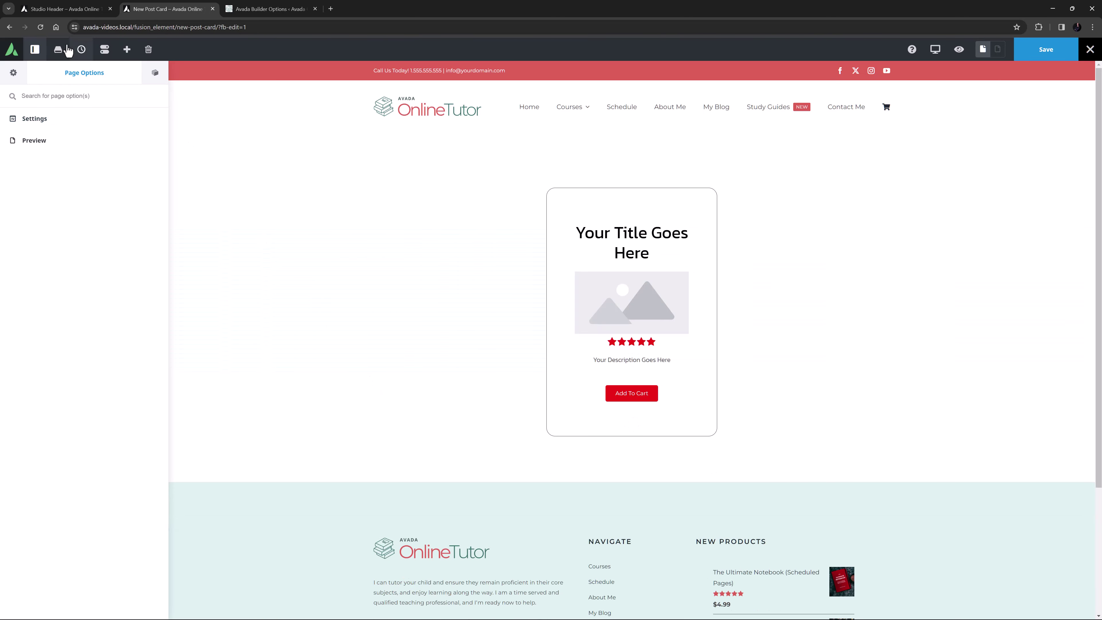
Leave the post card editor and return to the Avada Library page.
{"action": "right_click", "coordinate": [9, 28]}
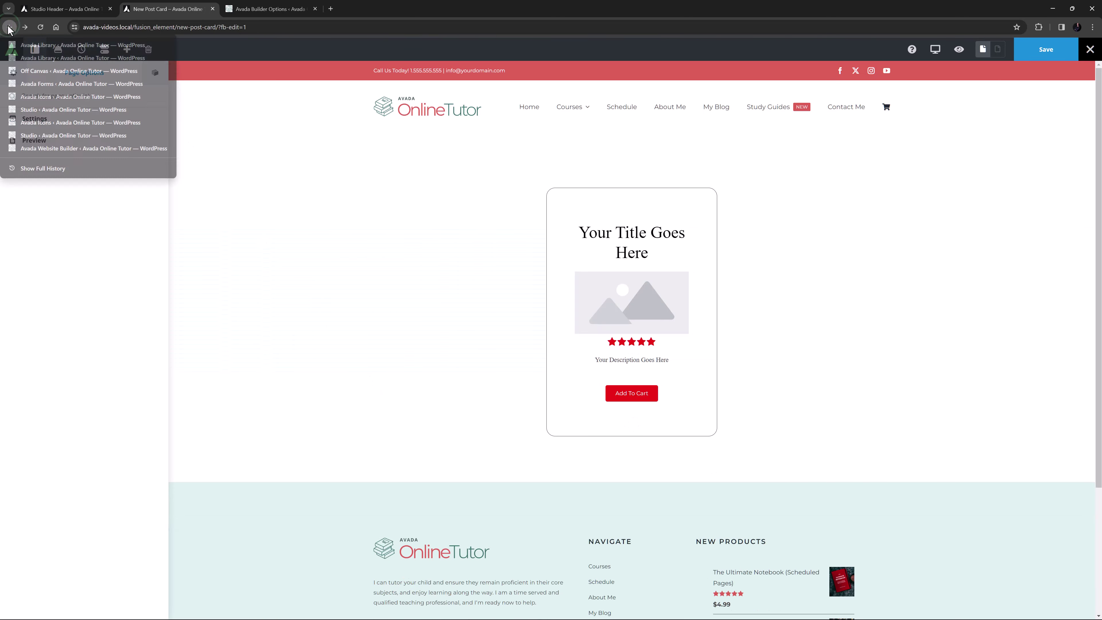
{"action": "left_click", "coordinate": [23, 58]}
{"action": "left_click", "coordinate": [589, 97]}
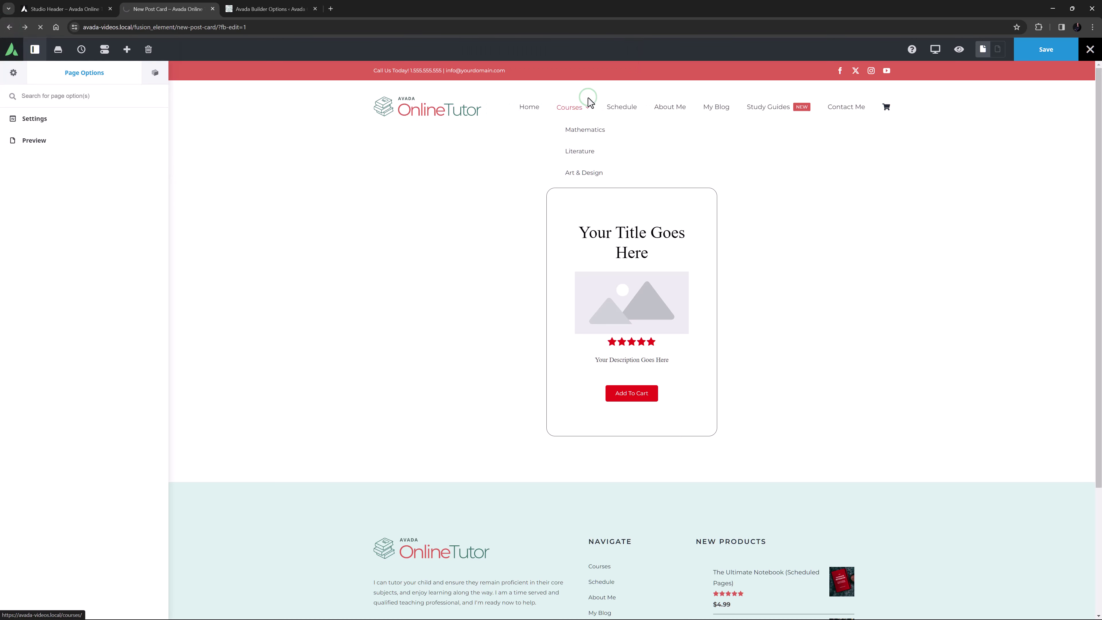
Create a Mega Menu library element named 'New Mega Menu' and show its Studio mega menu templates.
{"action": "left_click", "coordinate": [412, 184]}
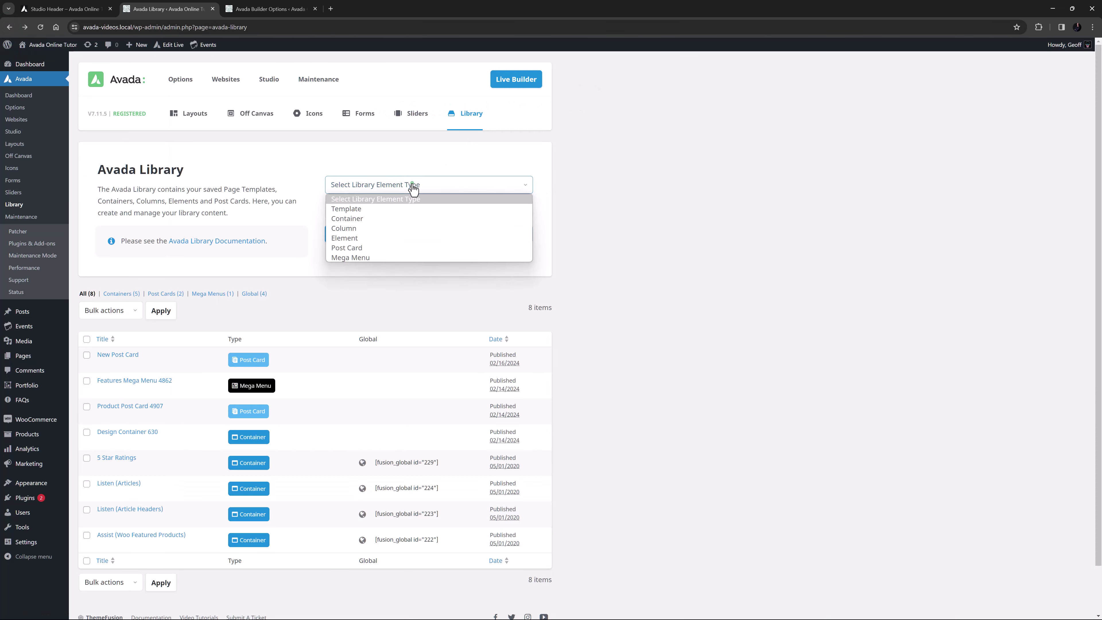
{"action": "left_click", "coordinate": [374, 257]}
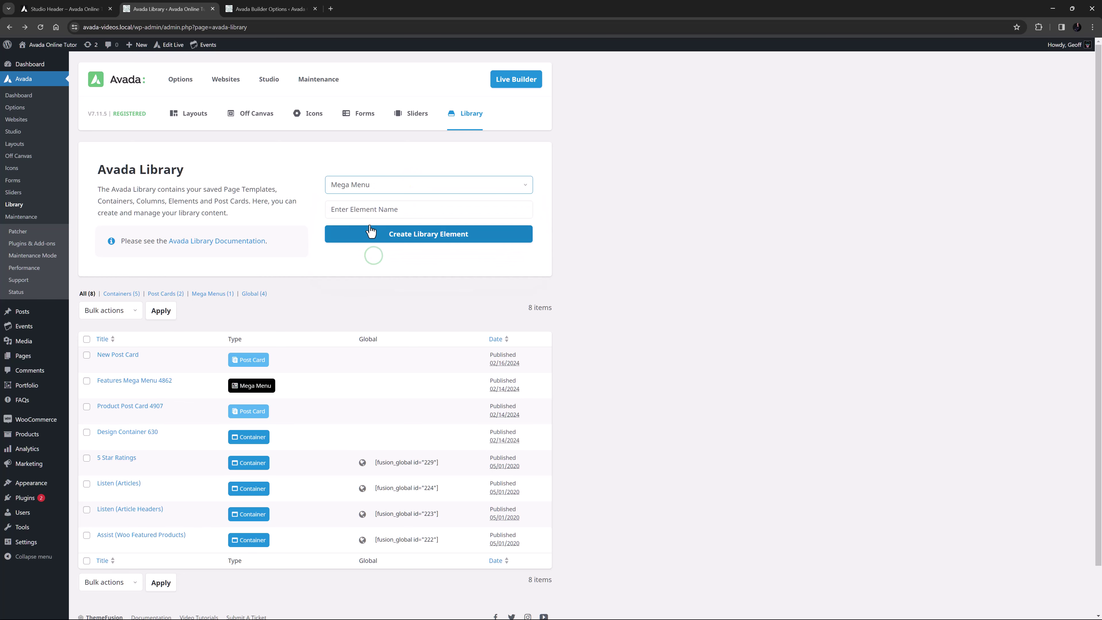
{"action": "left_click", "coordinate": [369, 209]}
{"action": "type", "text": "New Mega Menu"}
{"action": "key", "text": "Return"}
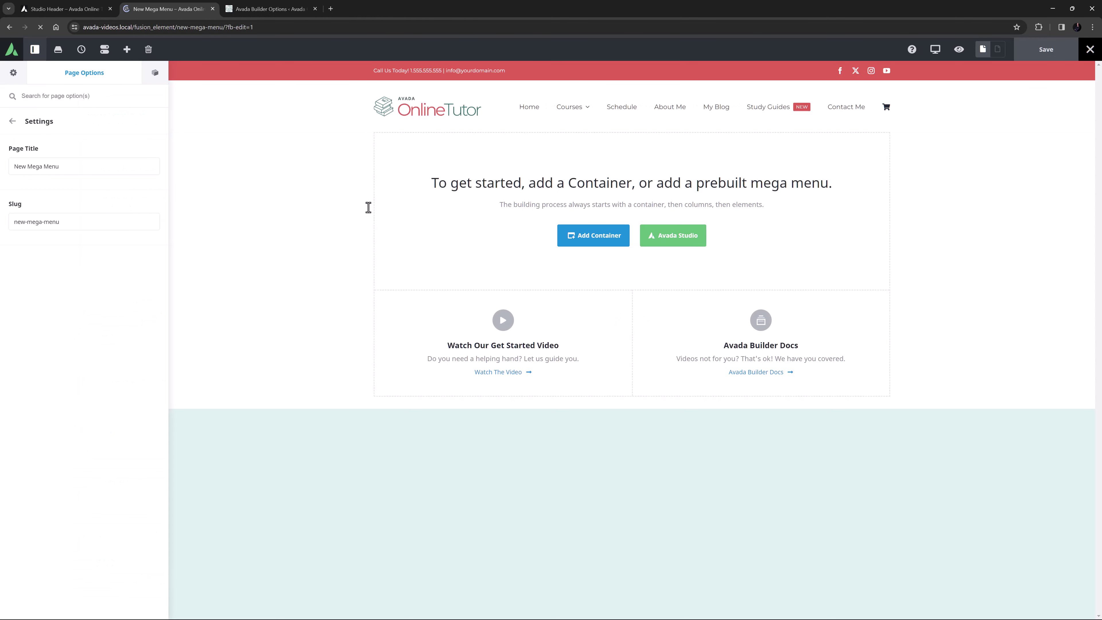
{"action": "left_click", "coordinate": [656, 232]}
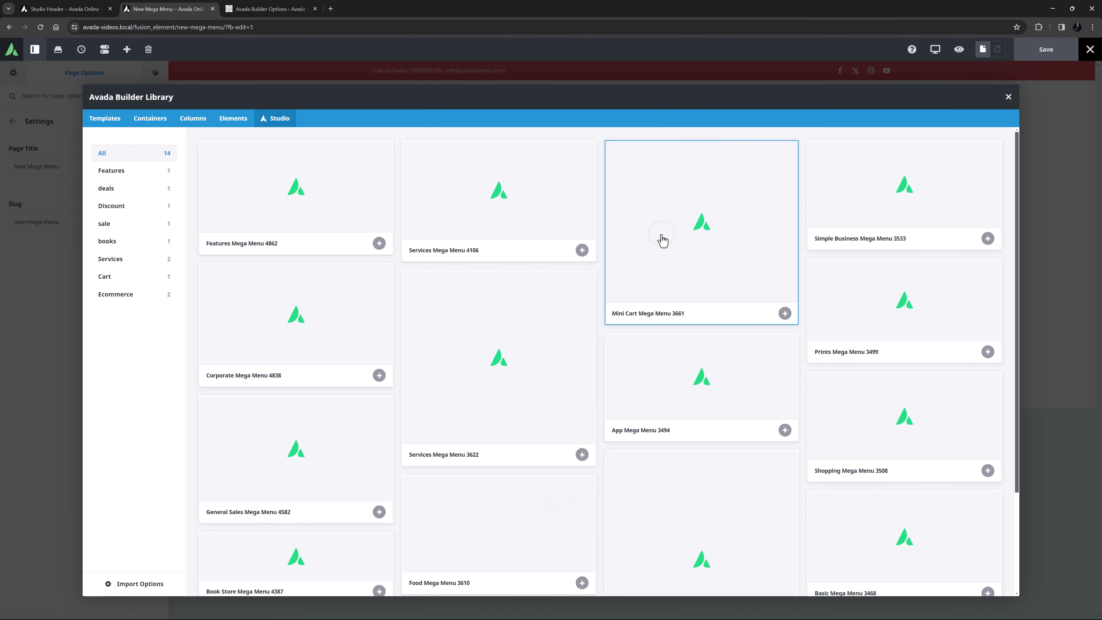